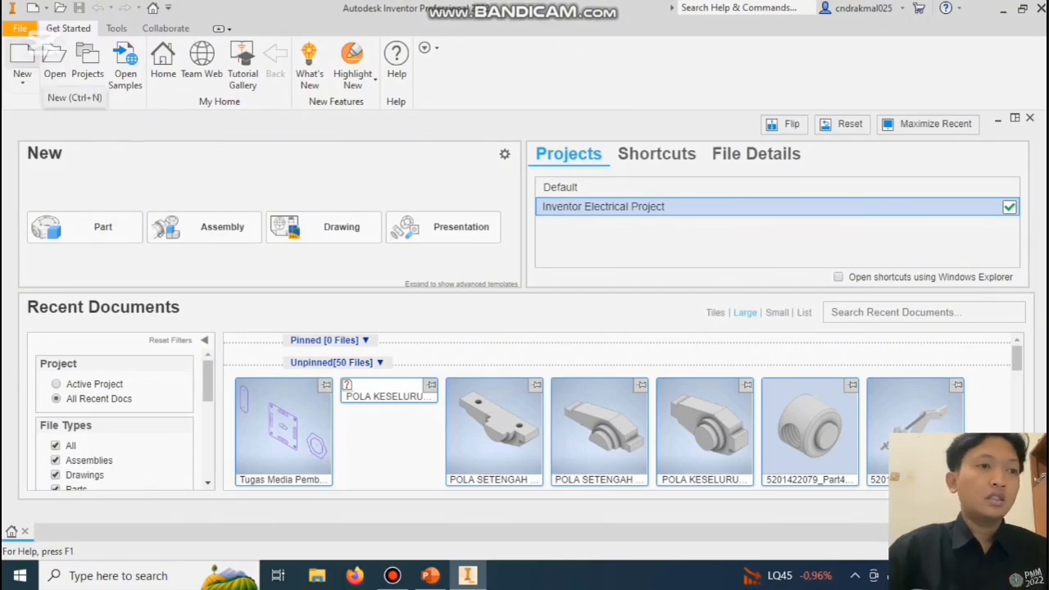
Create a new part from the Metric template Standard (mm).ipt.
click(22, 57)
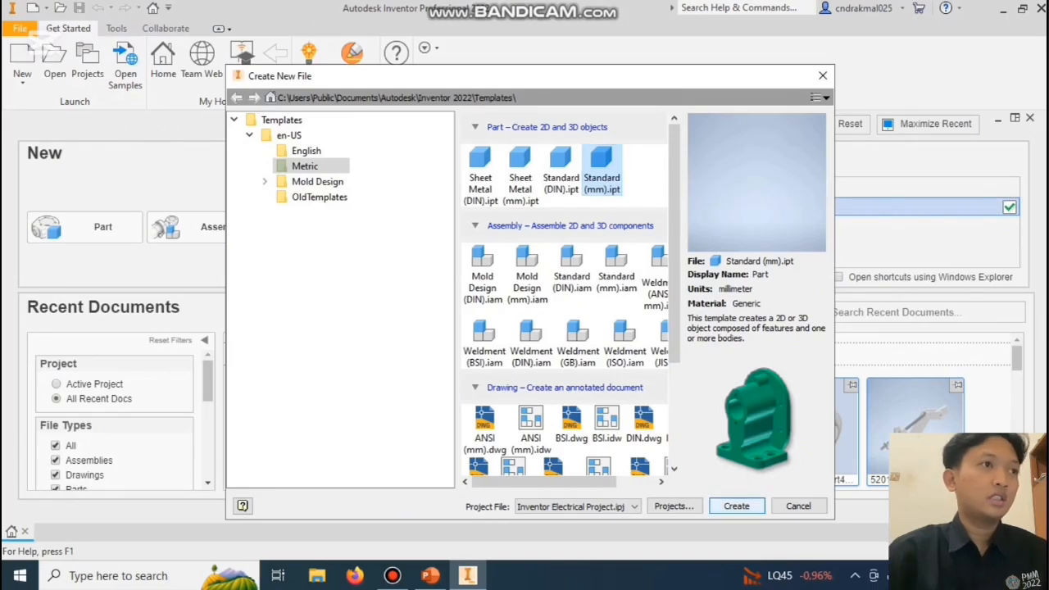
click(736, 505)
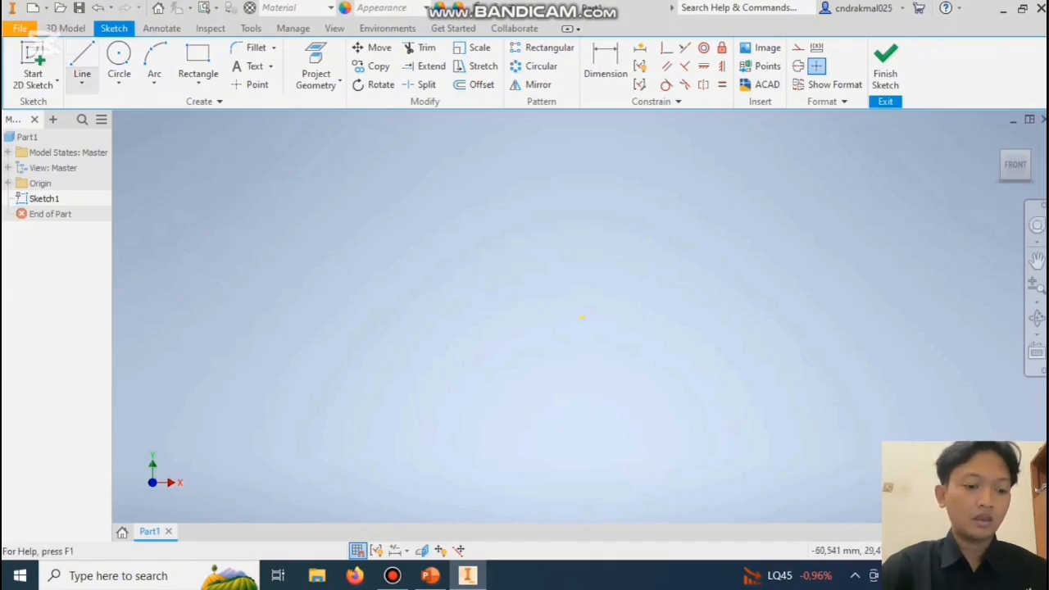
Review the variants offered for the Line, Spline, Circle, Arc and Rectangle sketch tools.
click(82, 85)
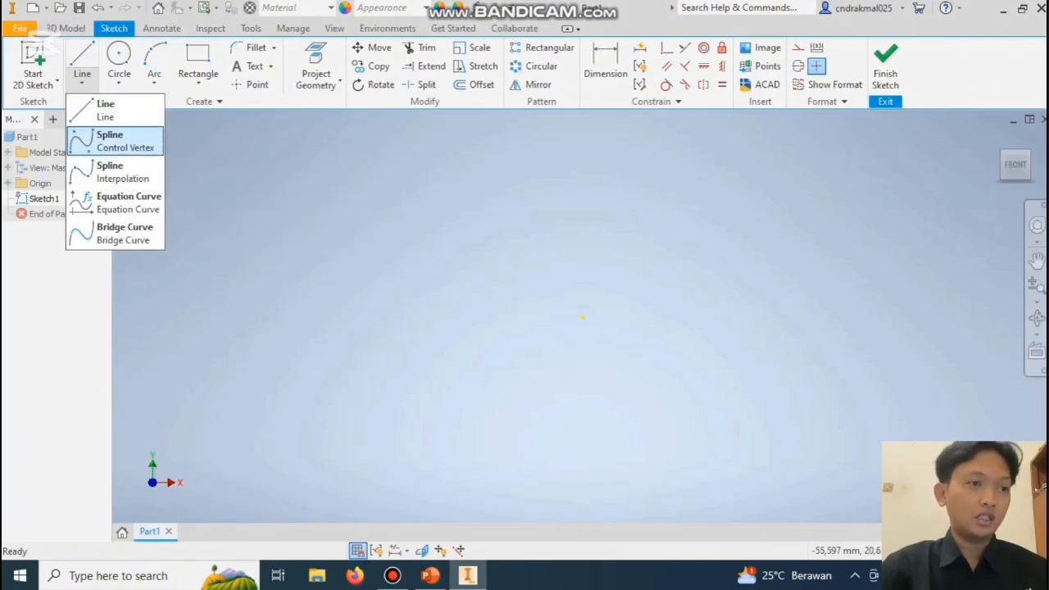
click(115, 141)
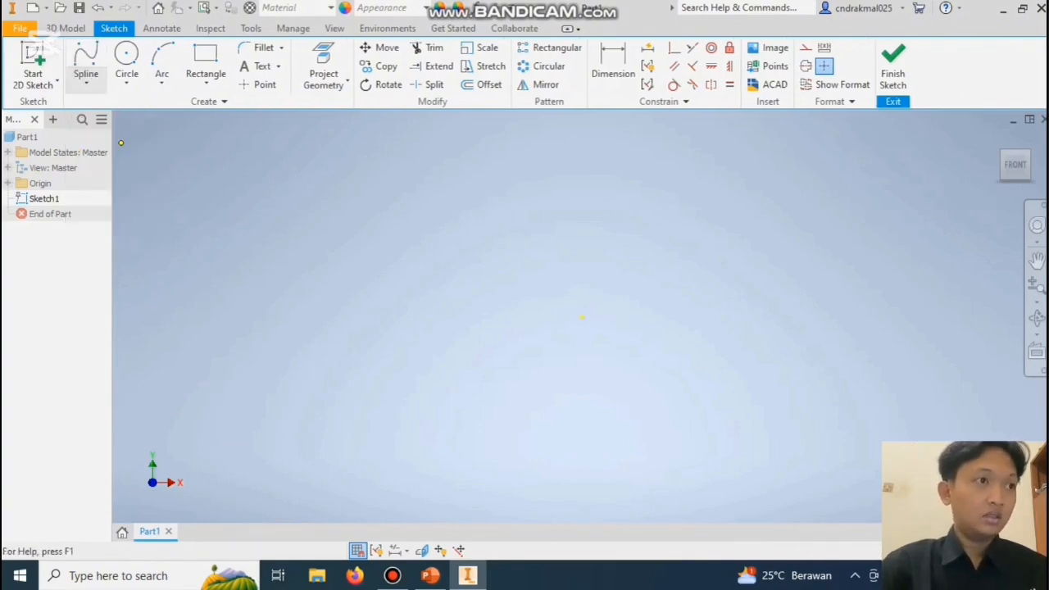
click(86, 80)
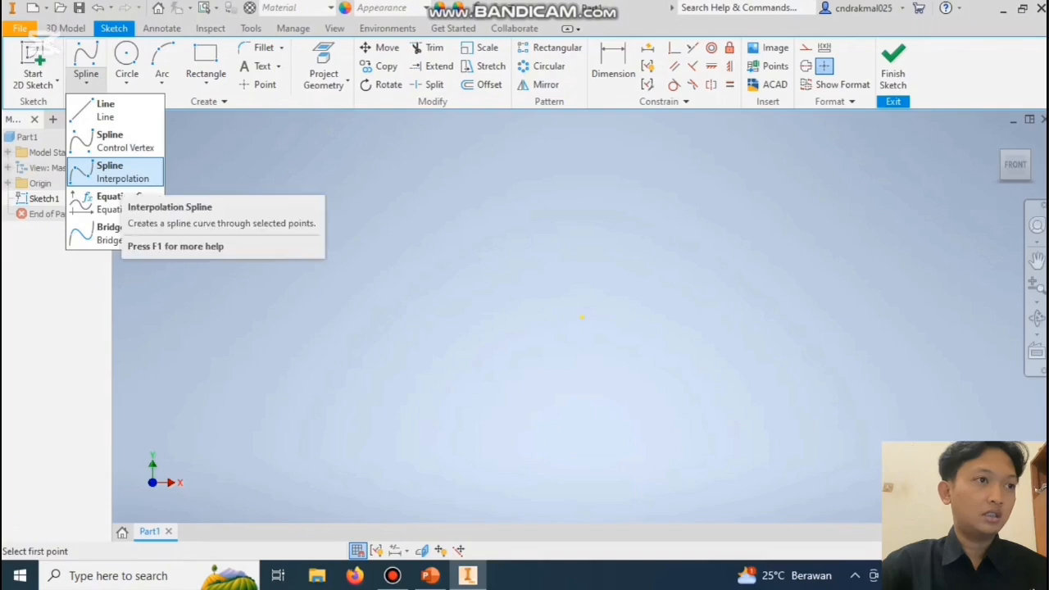
click(115, 172)
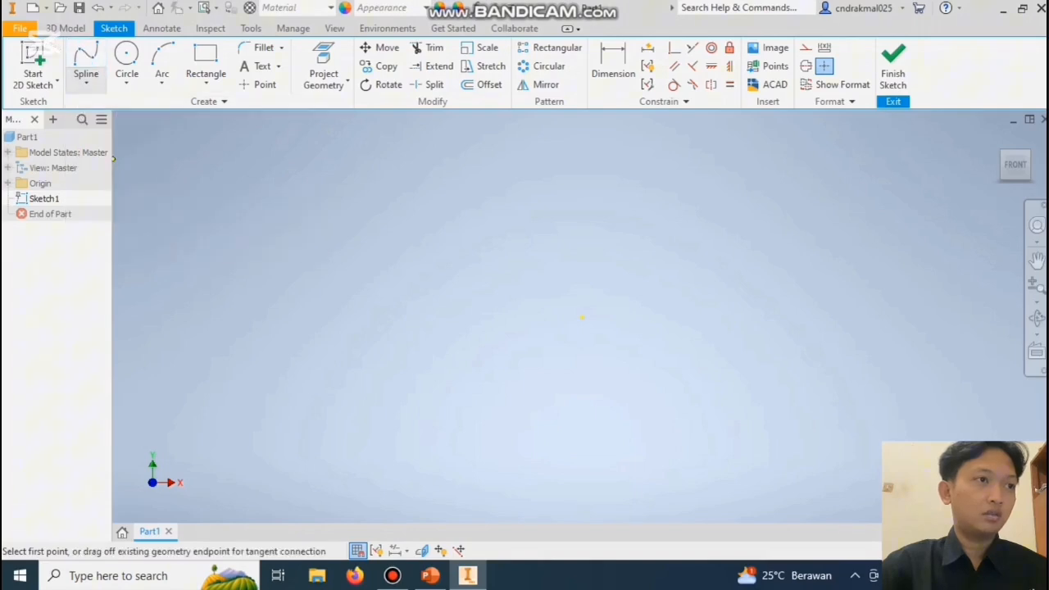
click(85, 80)
click(115, 109)
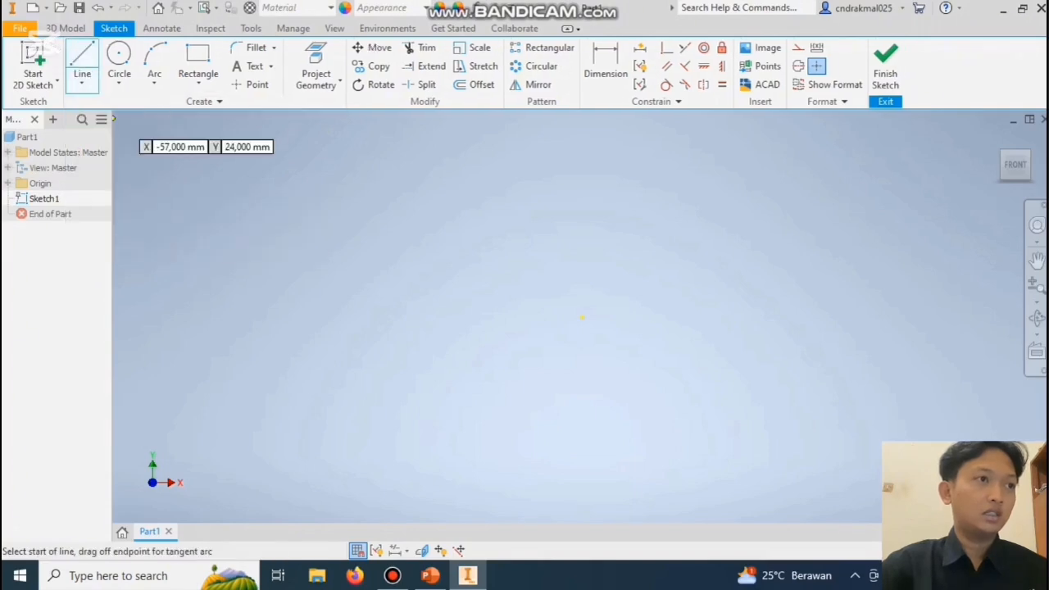
key(Escape)
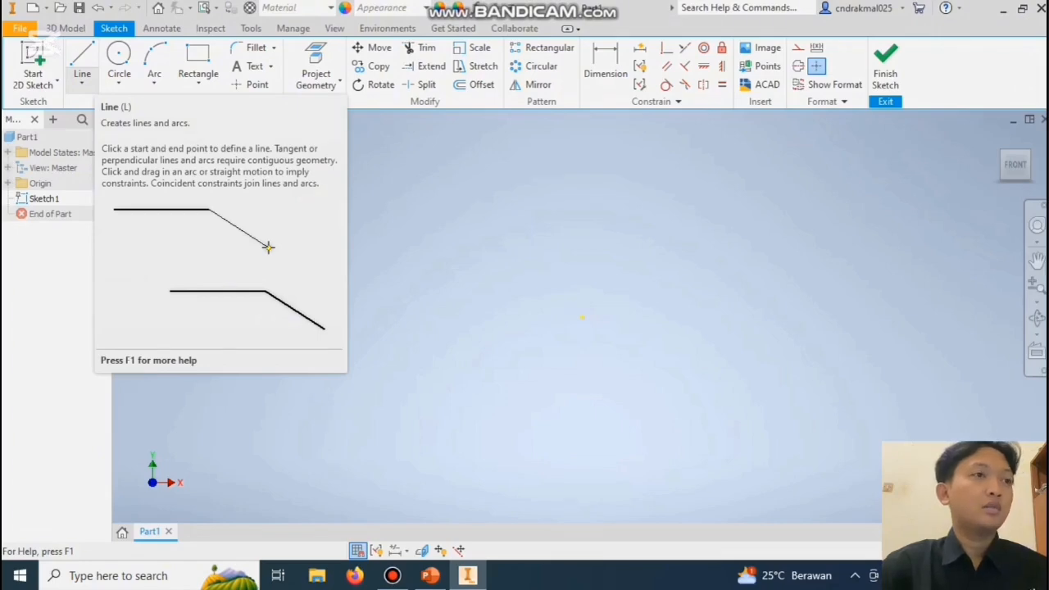
click(82, 65)
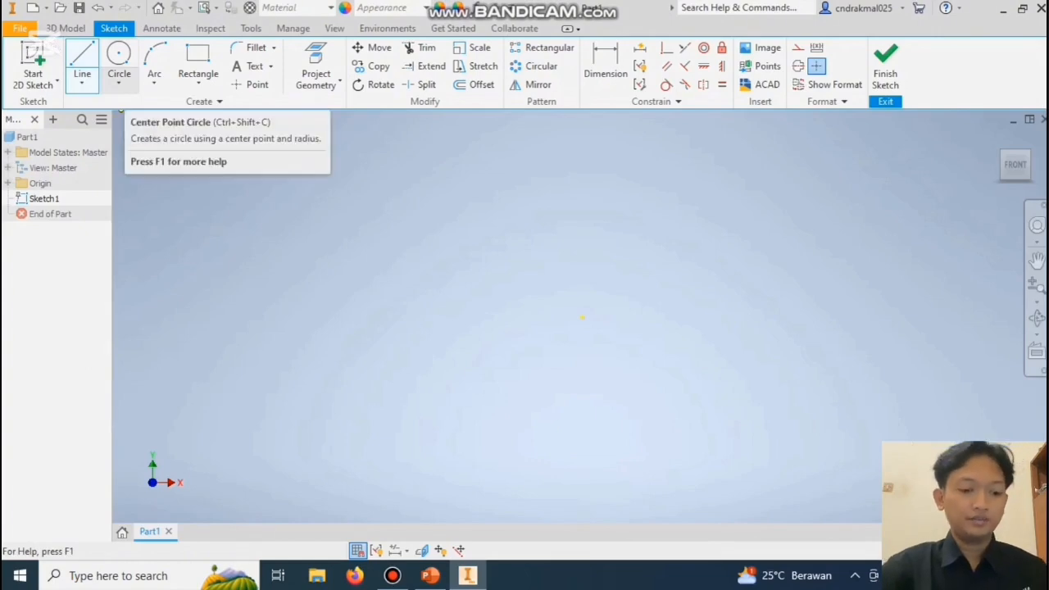
click(119, 83)
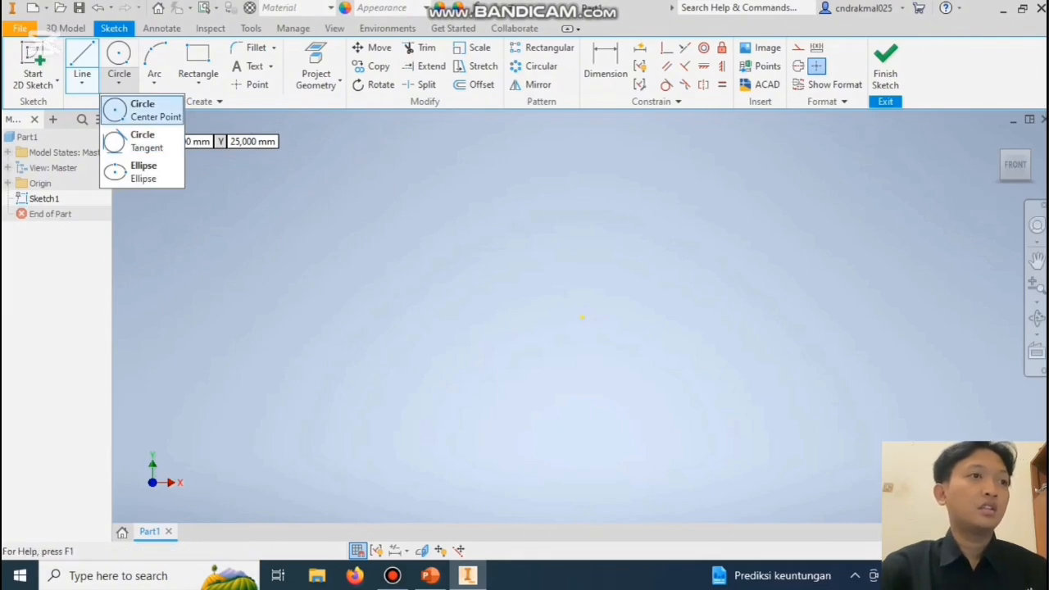
click(141, 110)
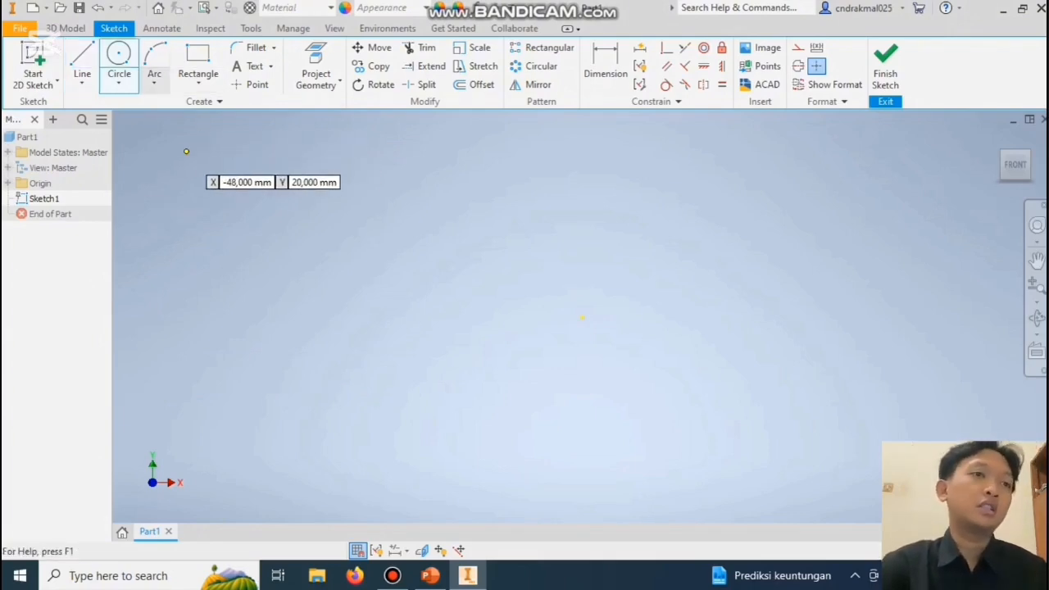
click(154, 82)
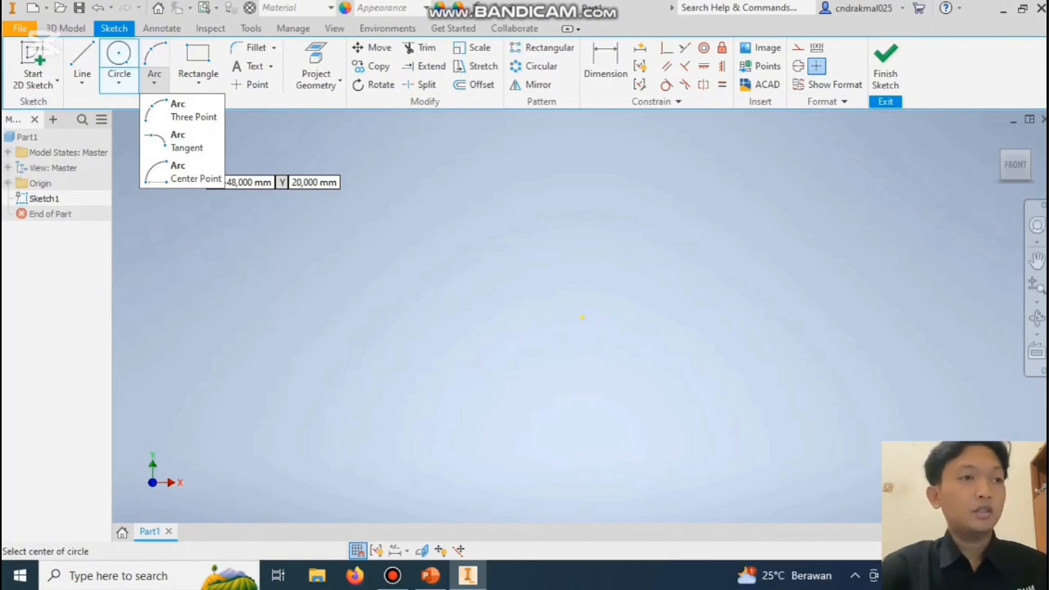
click(197, 82)
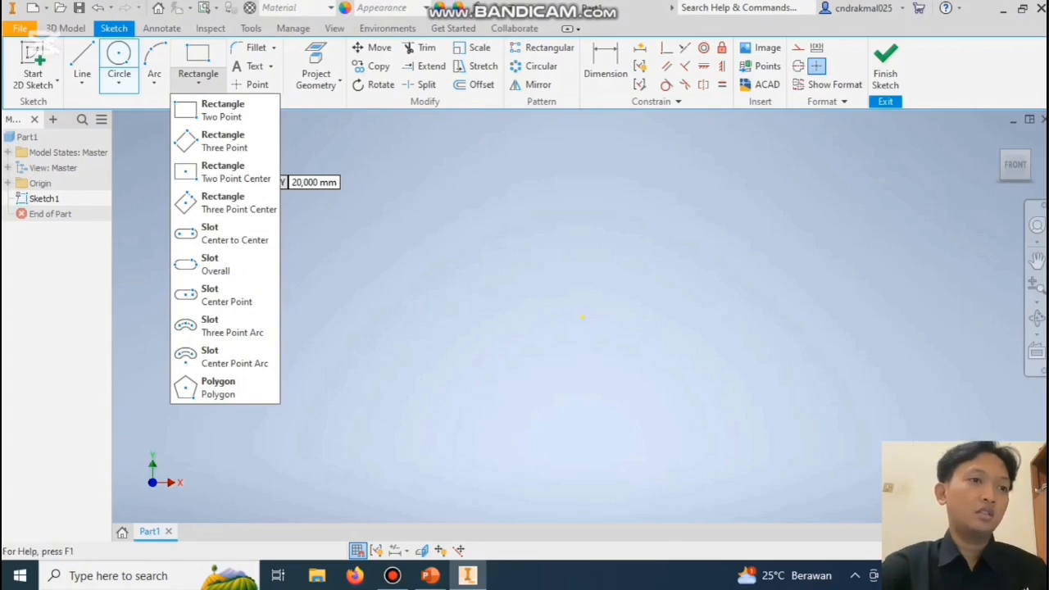
click(154, 82)
click(119, 82)
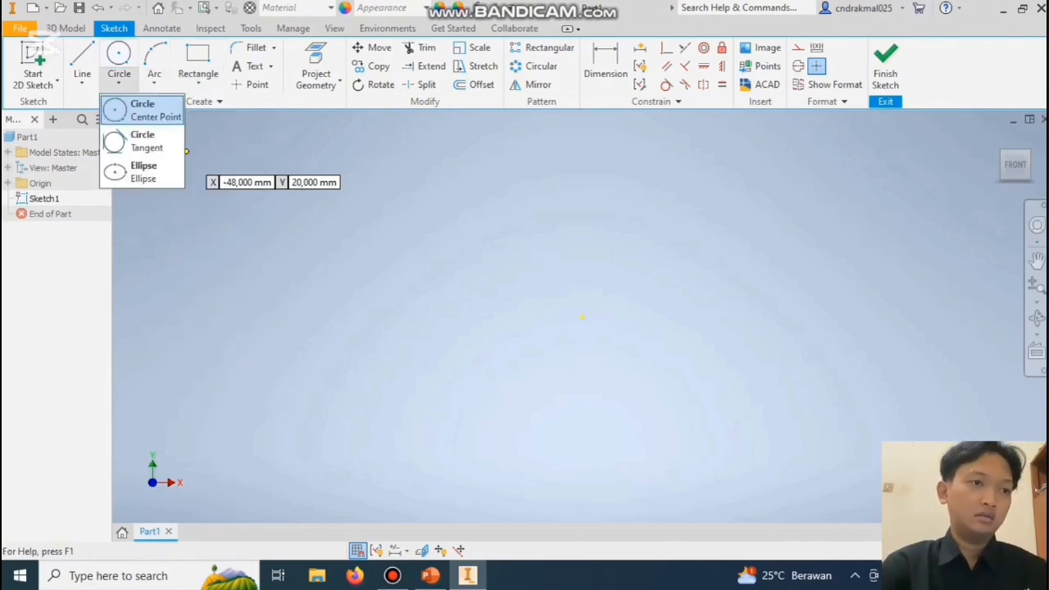
click(154, 82)
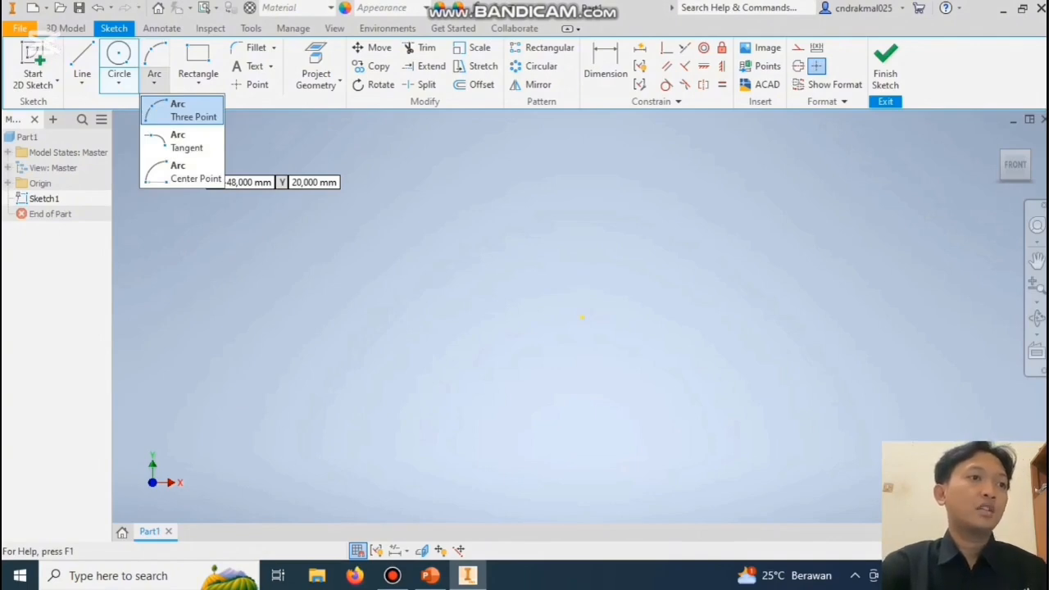
Draw a 25 mm horizontal line from the origin in the negative X direction and a 25 mm vertical line up from its end.
click(82, 82)
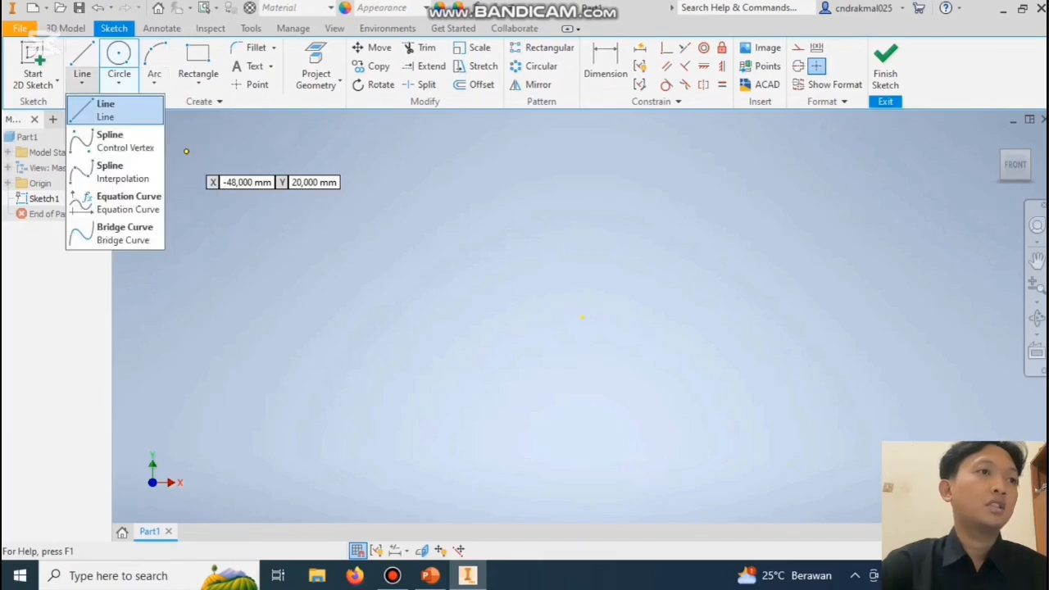
click(100, 107)
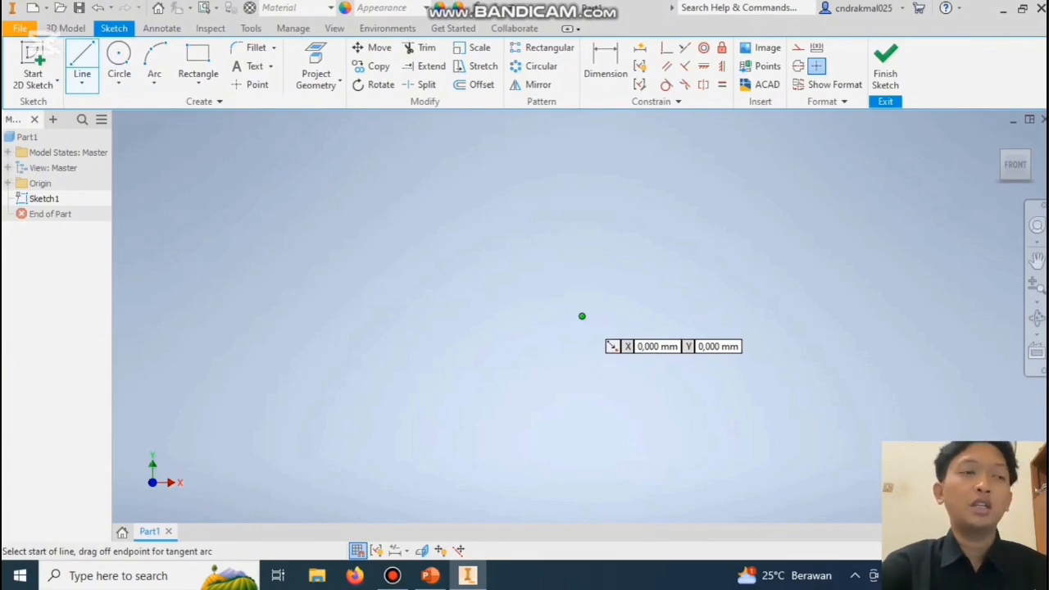
click(582, 315)
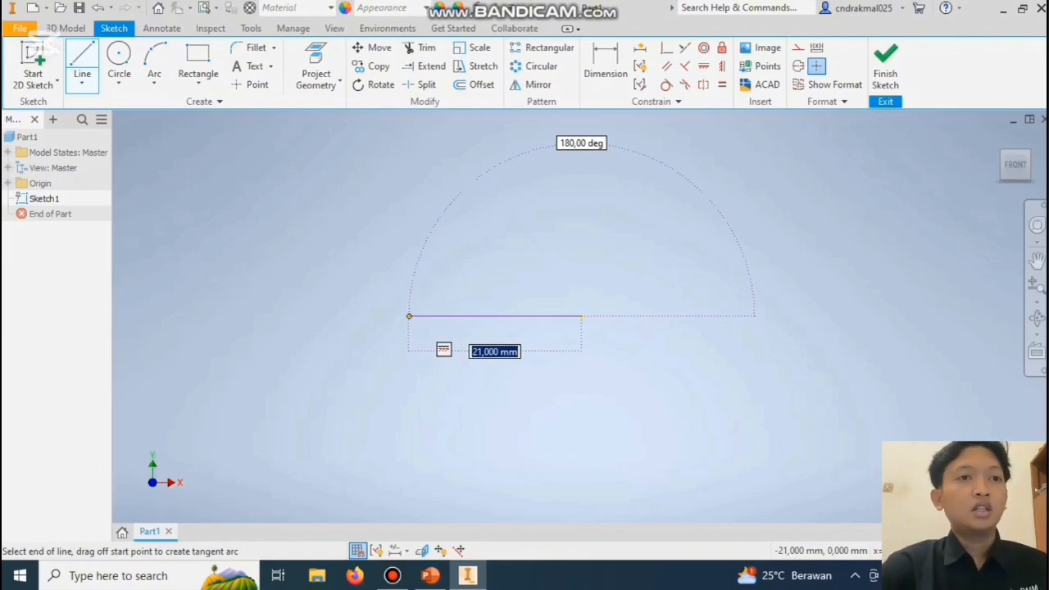
text(25)
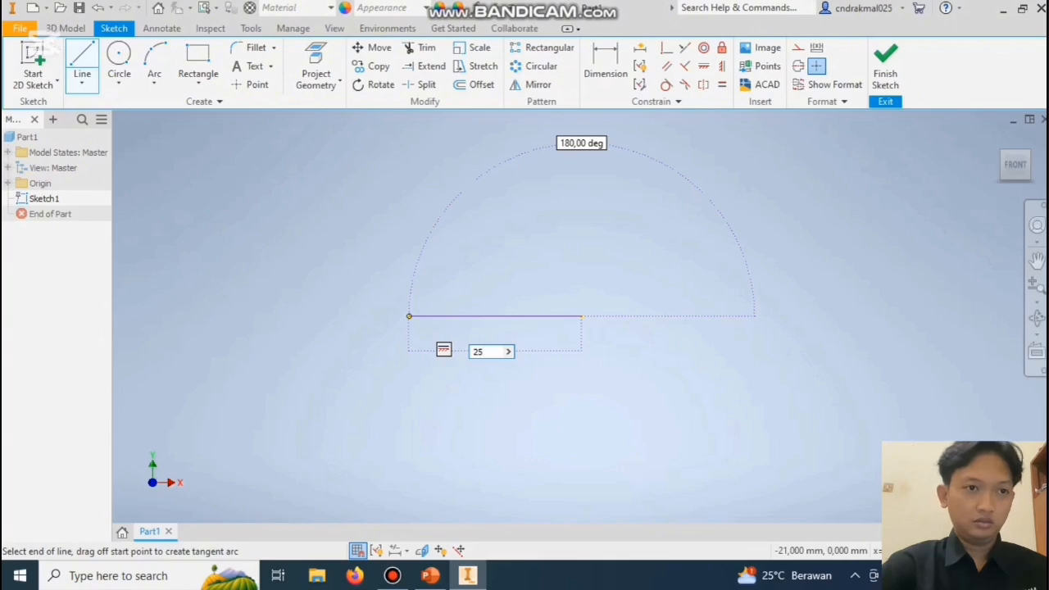
key(Return)
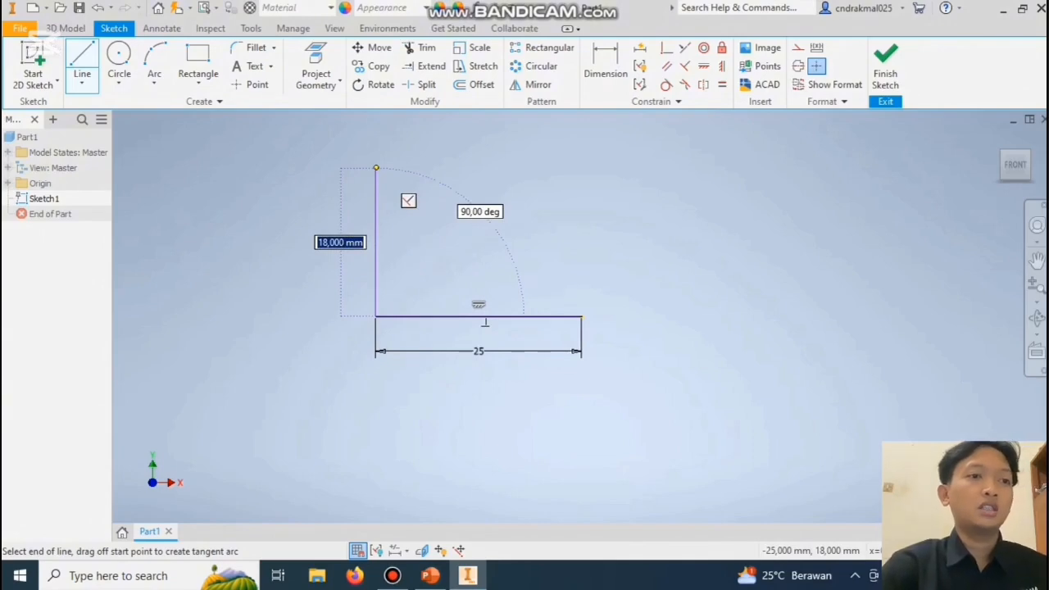
text(25)
key(Return)
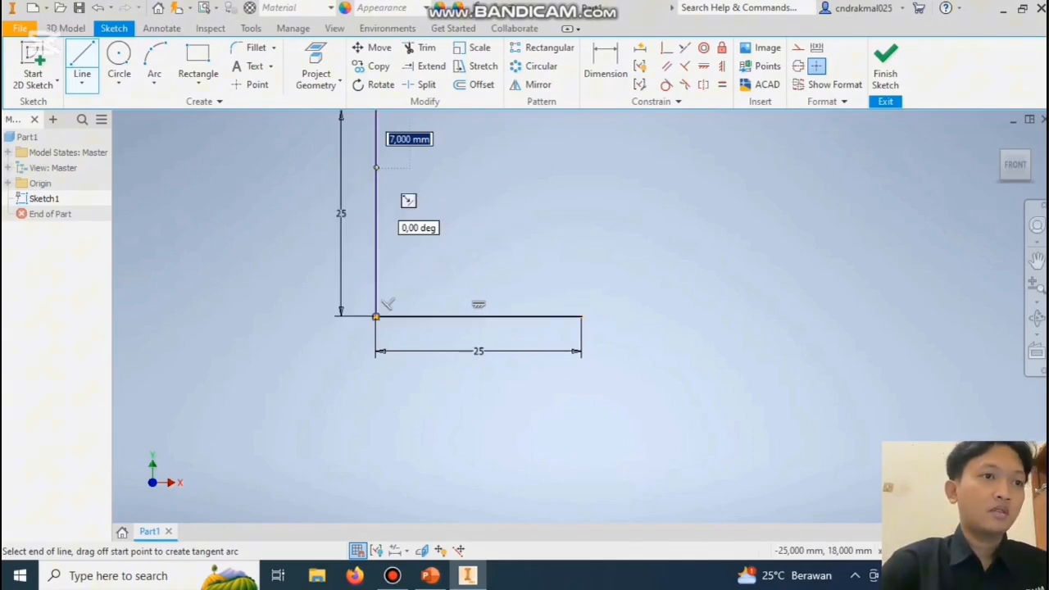
Complete the square with a 25 mm horizontal upper edge and a vertical line closing the outline at the origin.
scroll(363, 244, down, 3)
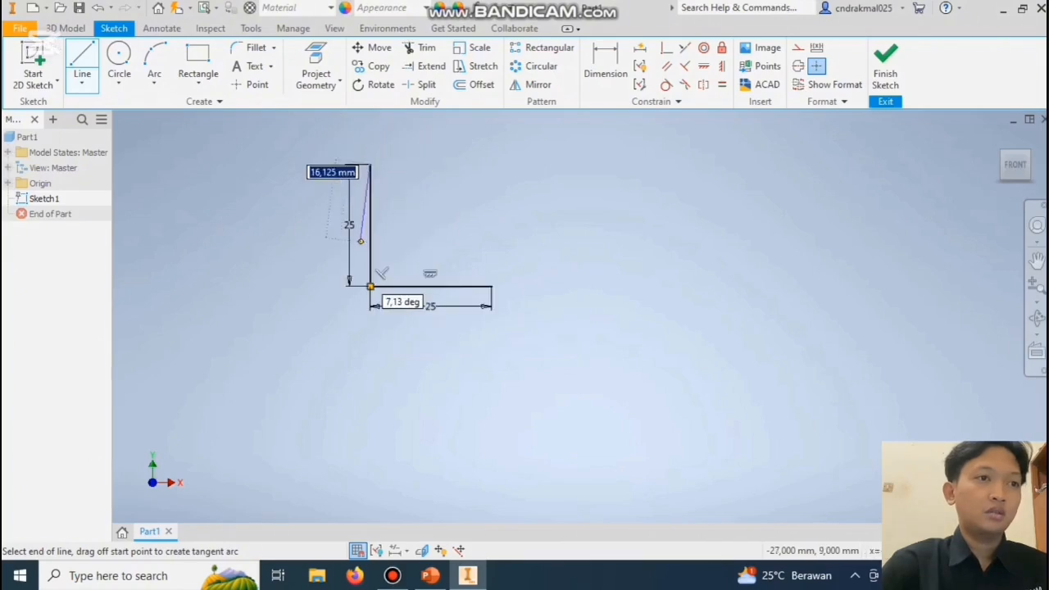
scroll(479, 174, up, 3)
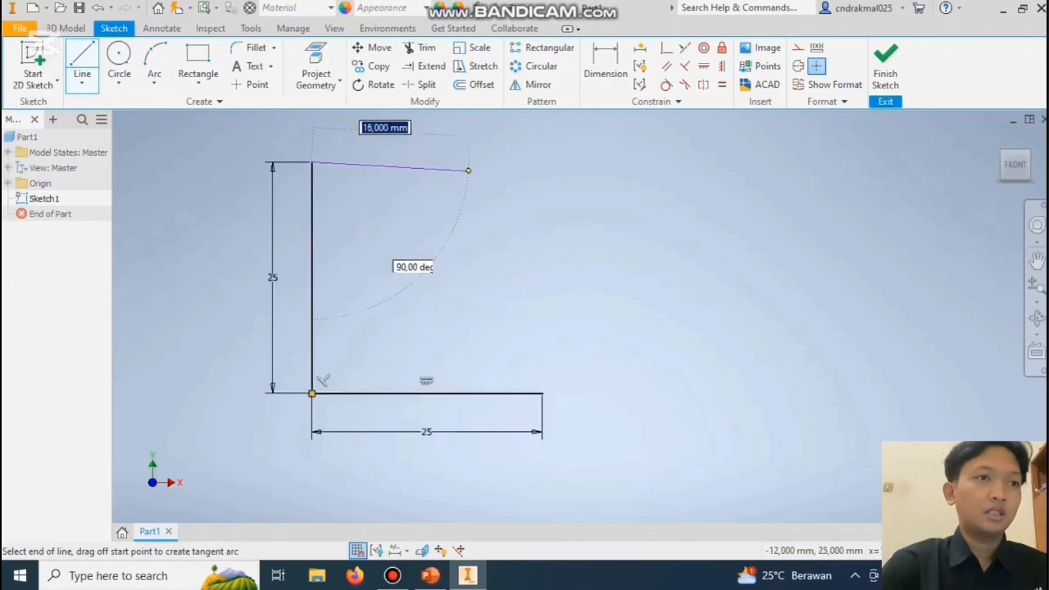
text(3)
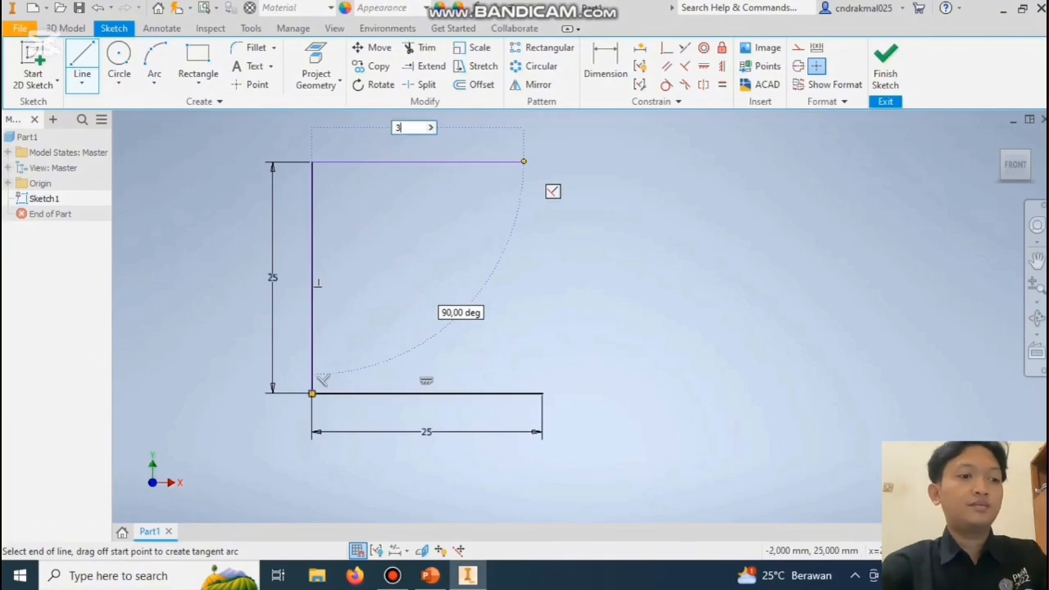
key(BackSpace)
text(25)
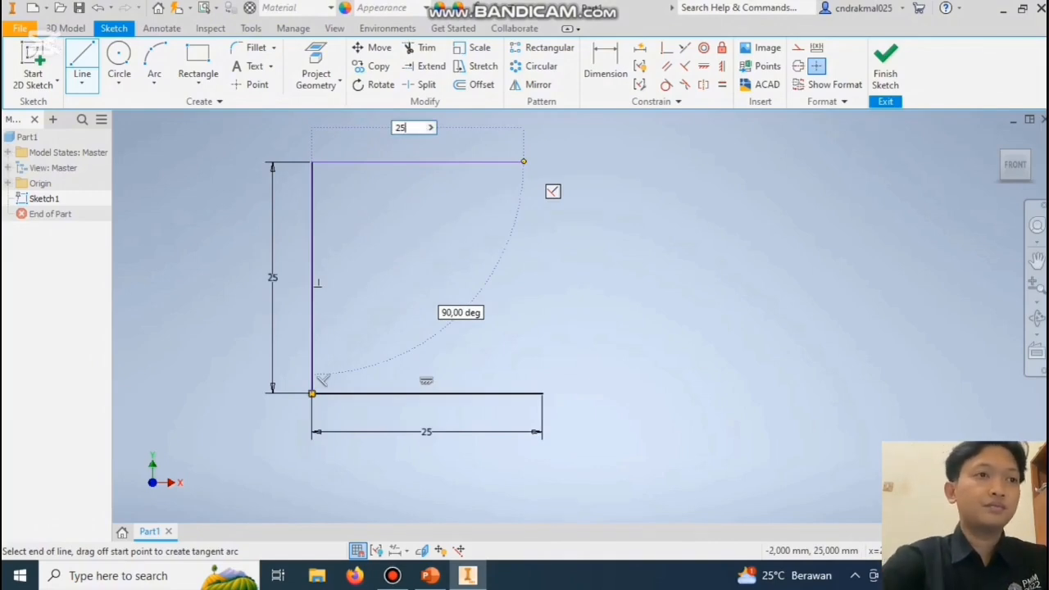
key(Return)
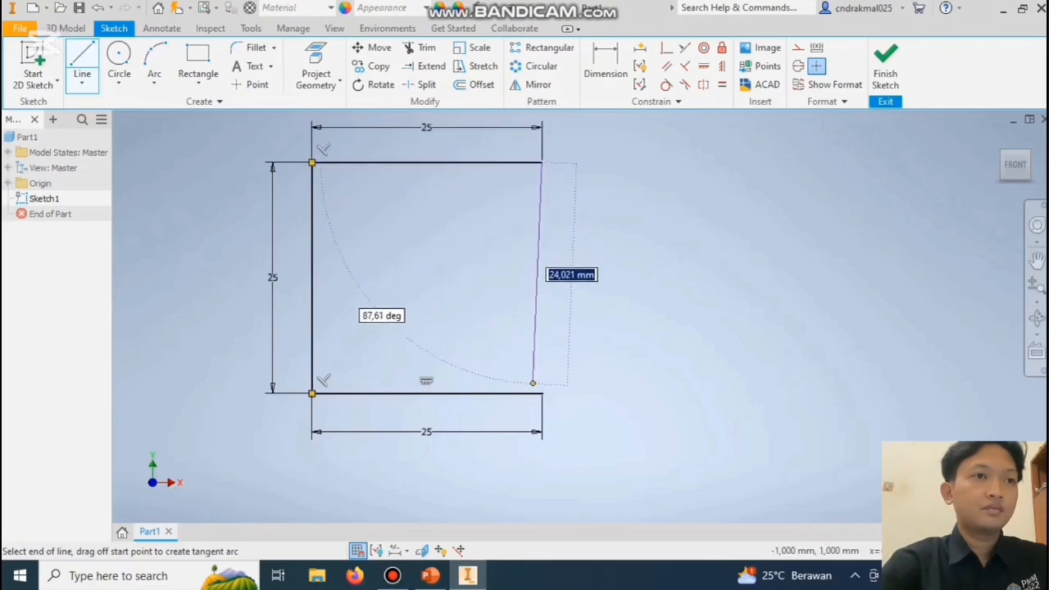
key(Return)
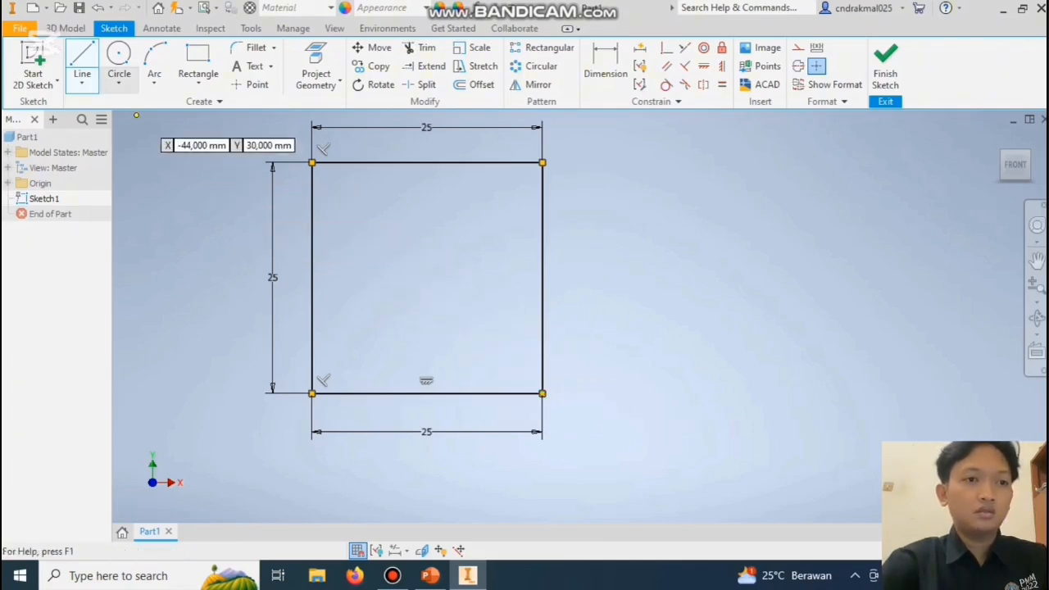
Draw a center-point circle of 30 mm diameter beside the square, centered at X 20 mm, Y 12.5 mm.
click(119, 82)
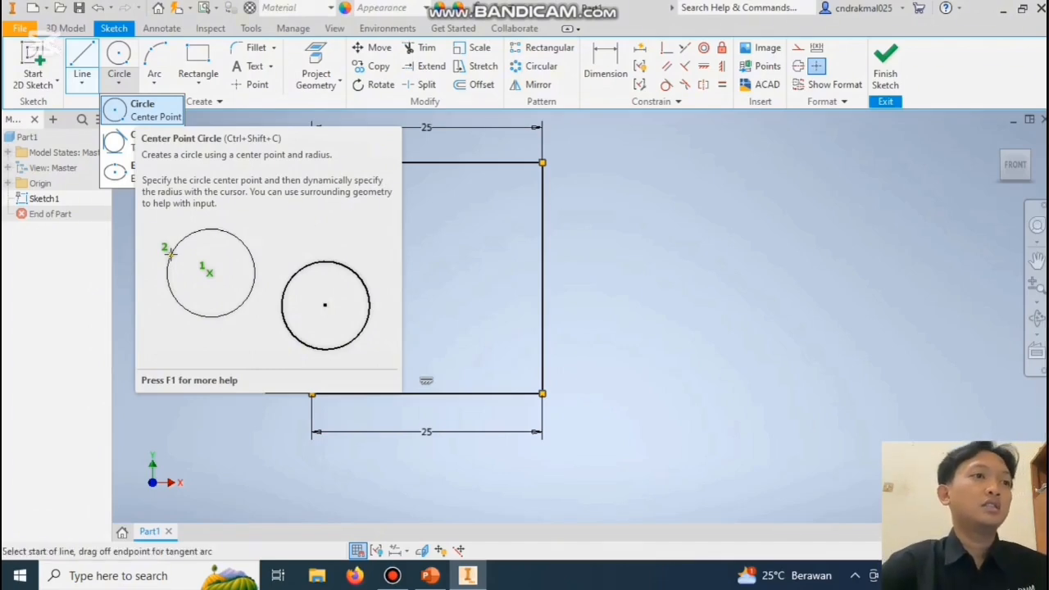
click(147, 110)
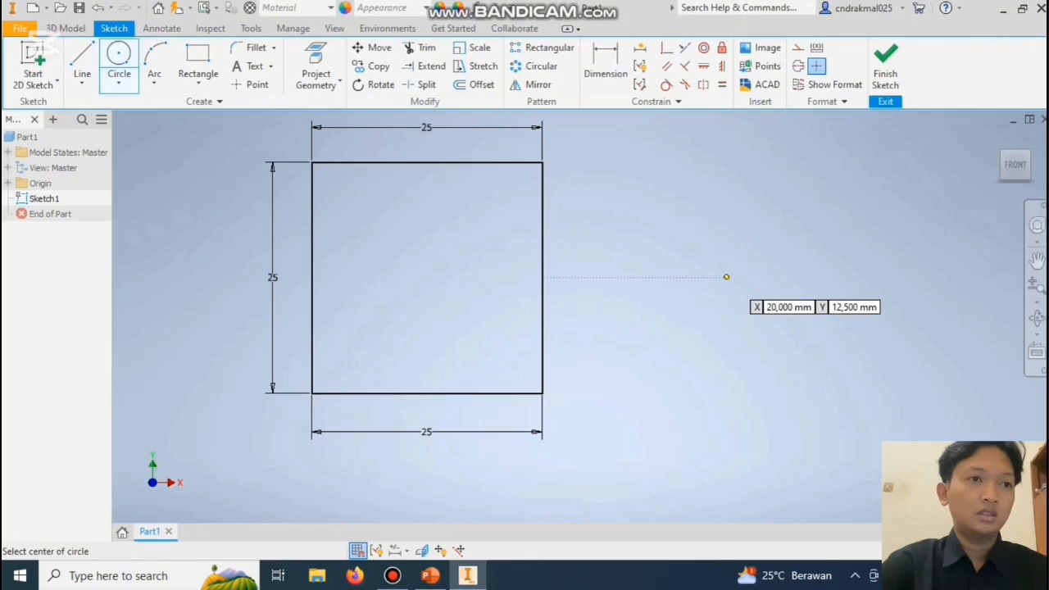
click(725, 277)
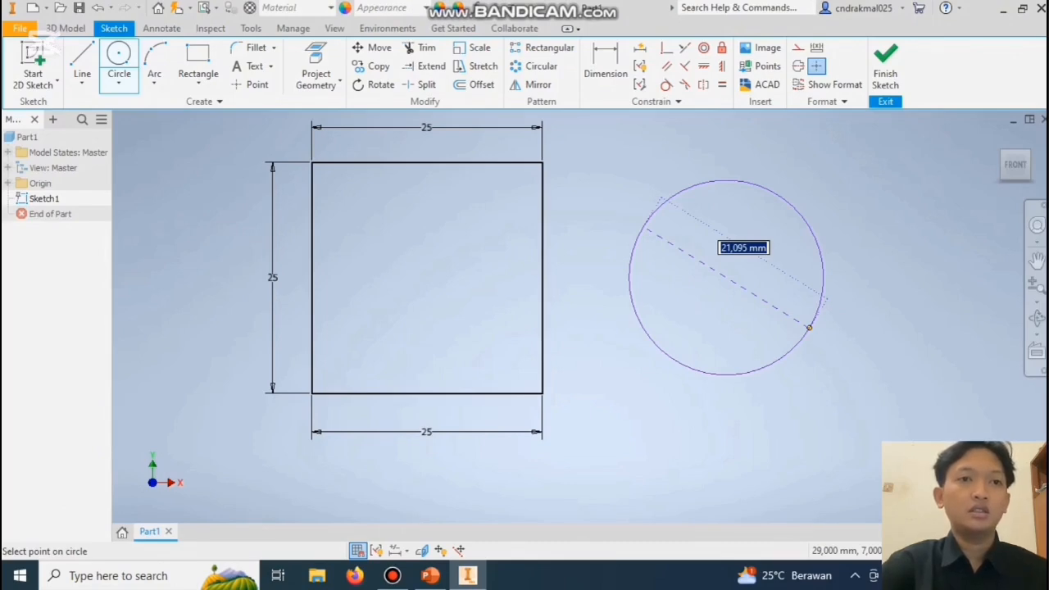
text(30)
key(Return)
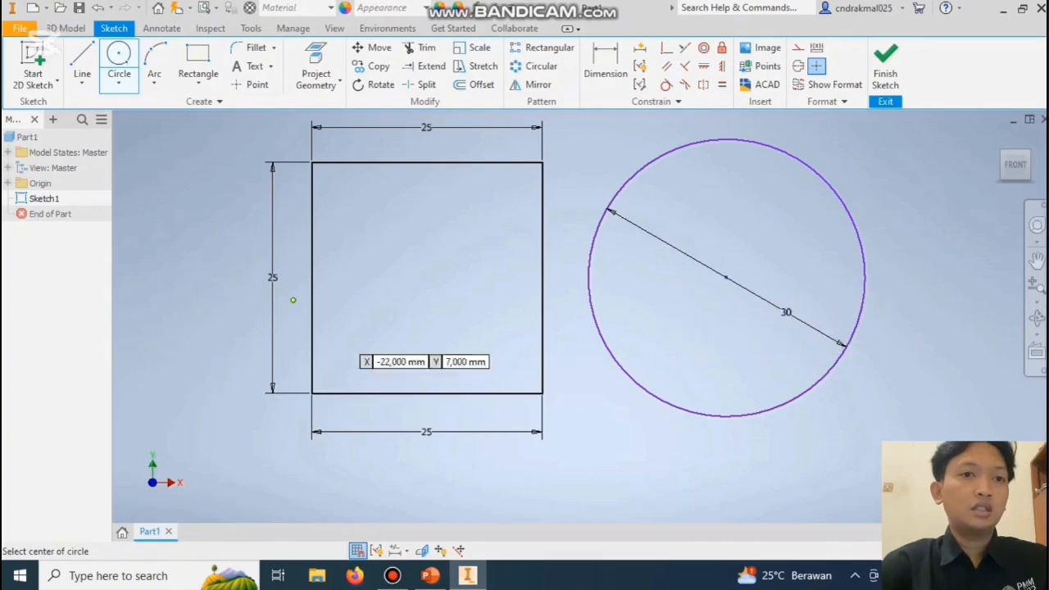
click(119, 82)
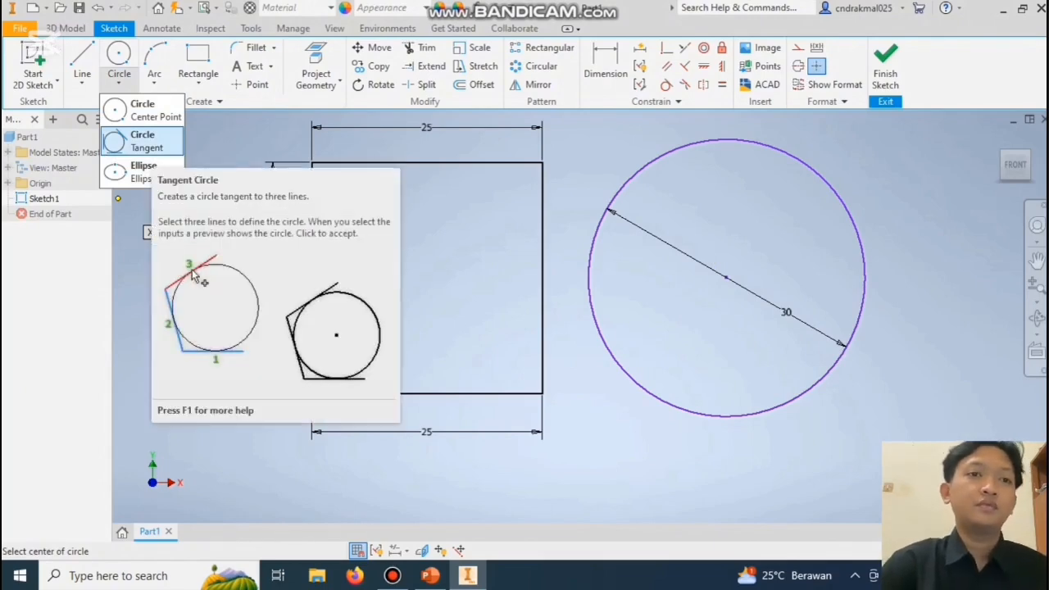
click(146, 142)
scroll(307, 277, up, 5)
scroll(307, 277, down, 8)
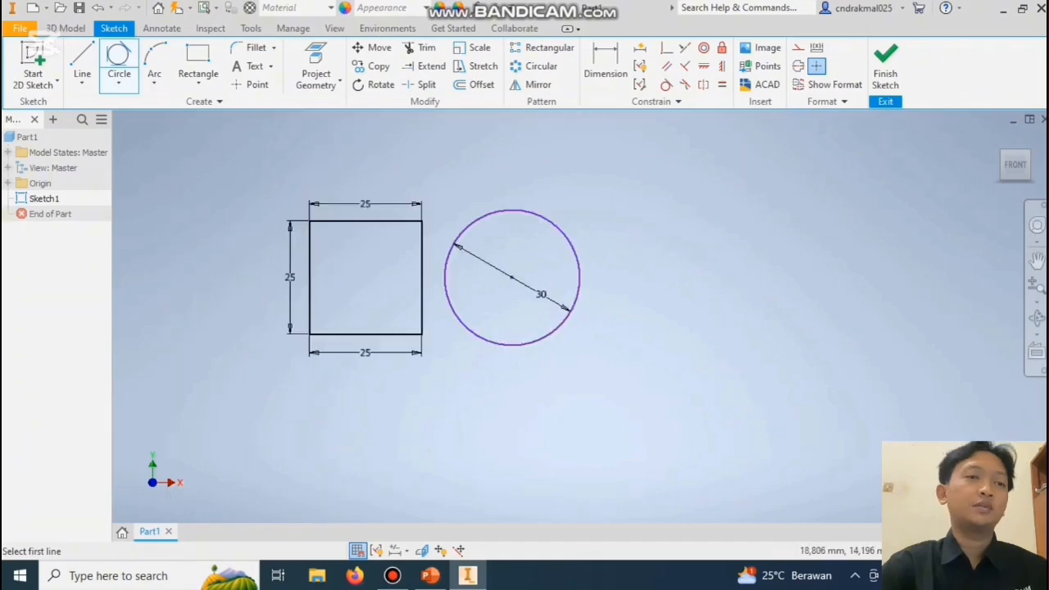
scroll(858, 278, up, 3)
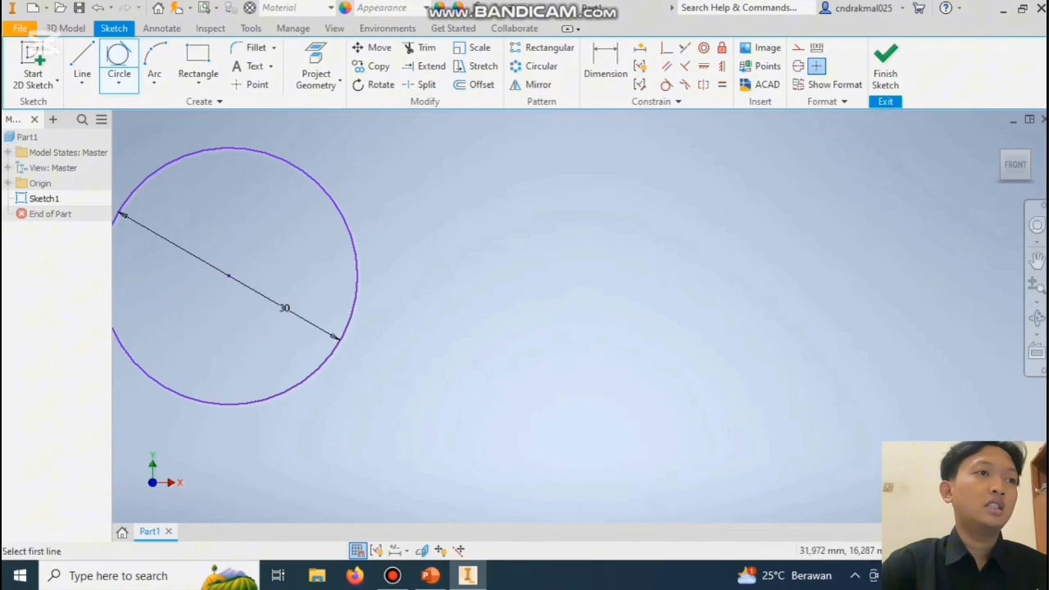
Draw a horizontal ellipse beside the 30 mm circle, with its center level with the circle's center.
click(118, 82)
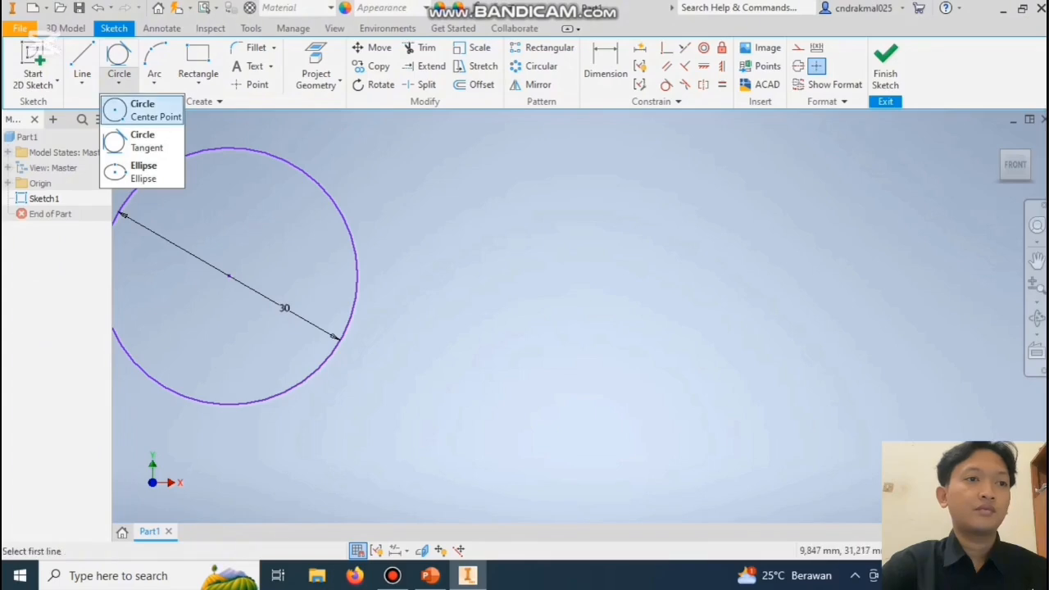
click(141, 171)
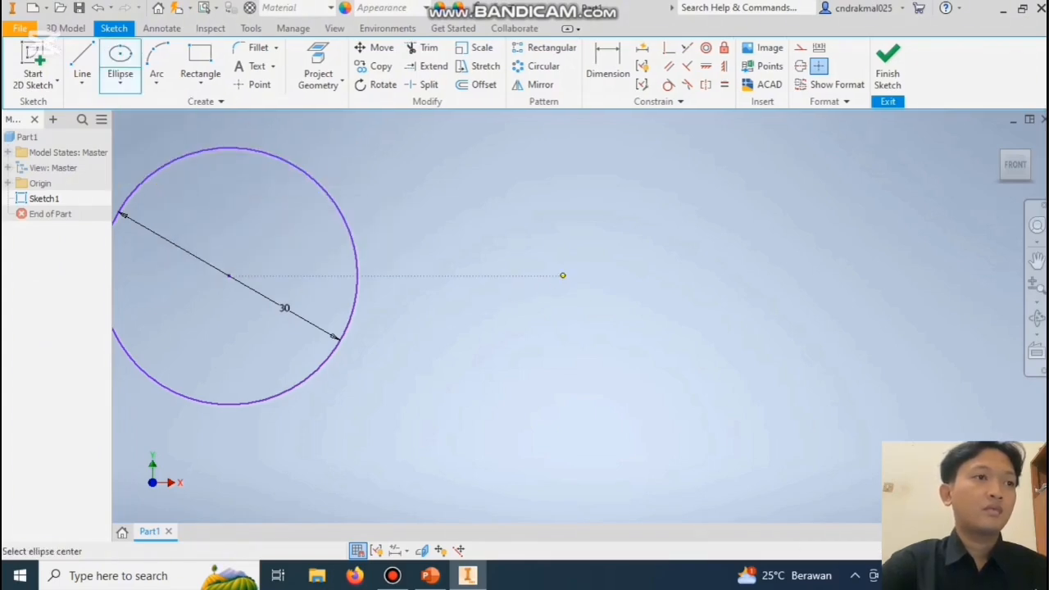
click(562, 275)
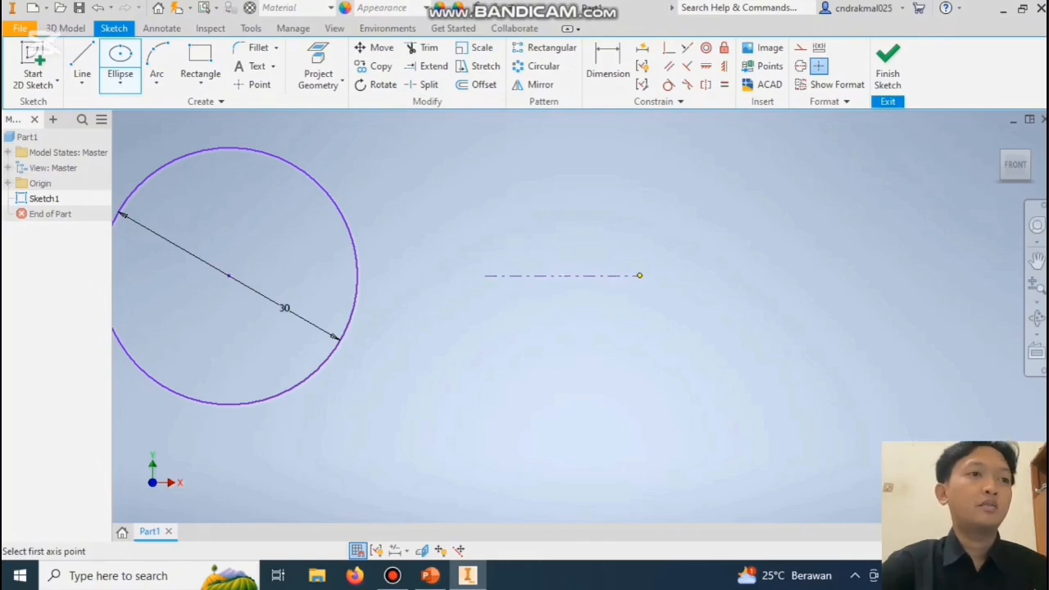
click(639, 275)
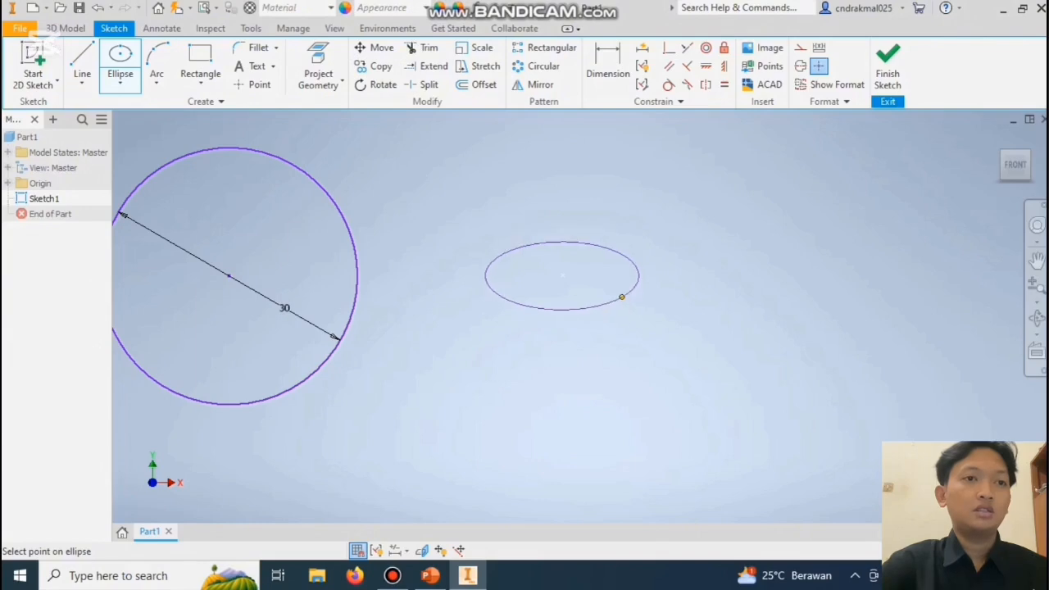
click(621, 296)
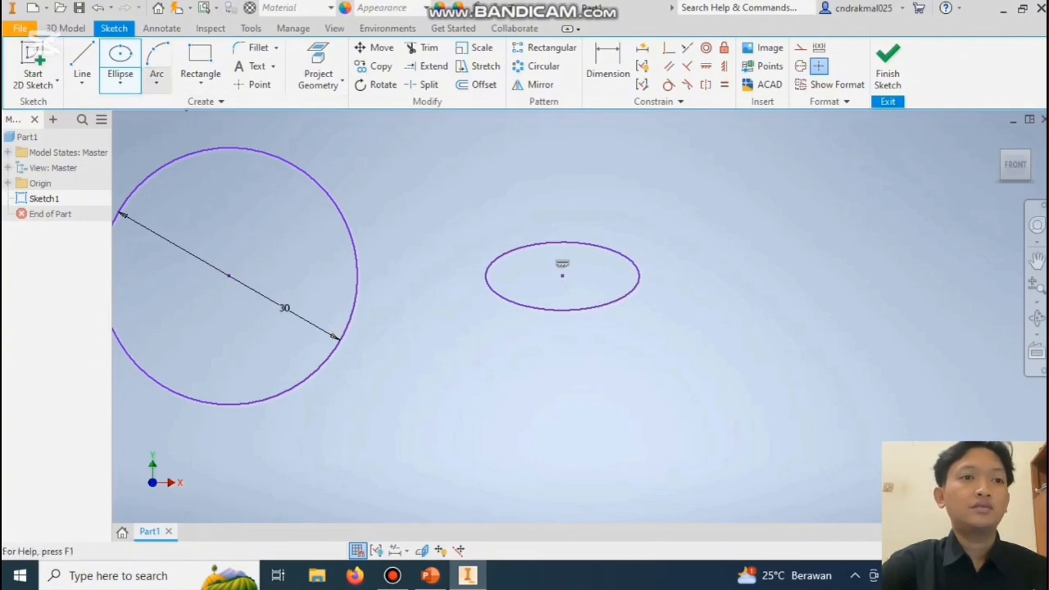
Draw a single vertical line about 25.5 mm long beyond the ellipse at X 73 mm, from Y 23 mm down to Y -2.5 mm.
click(156, 81)
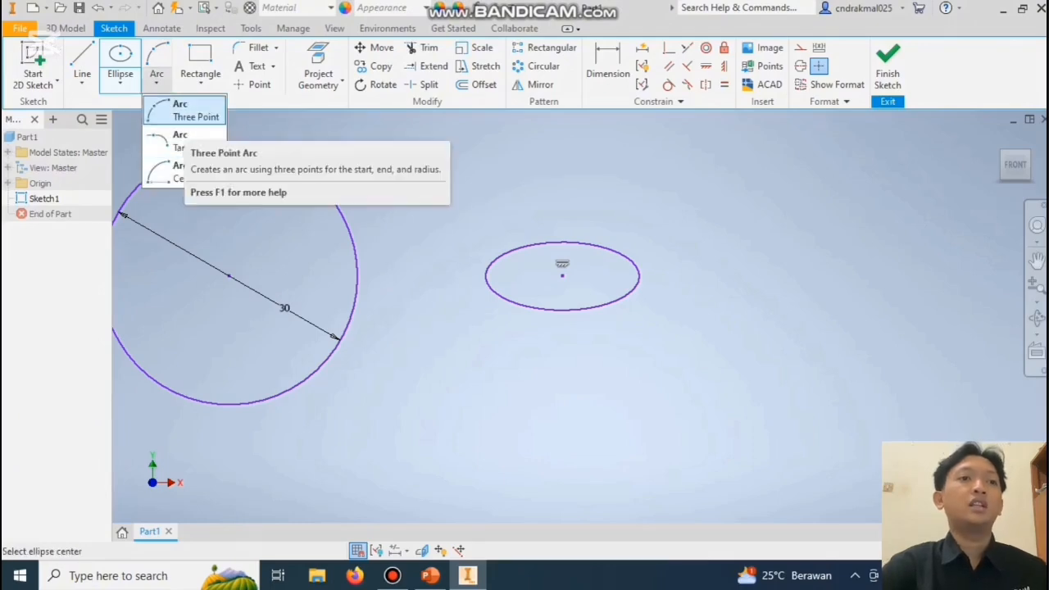
click(188, 111)
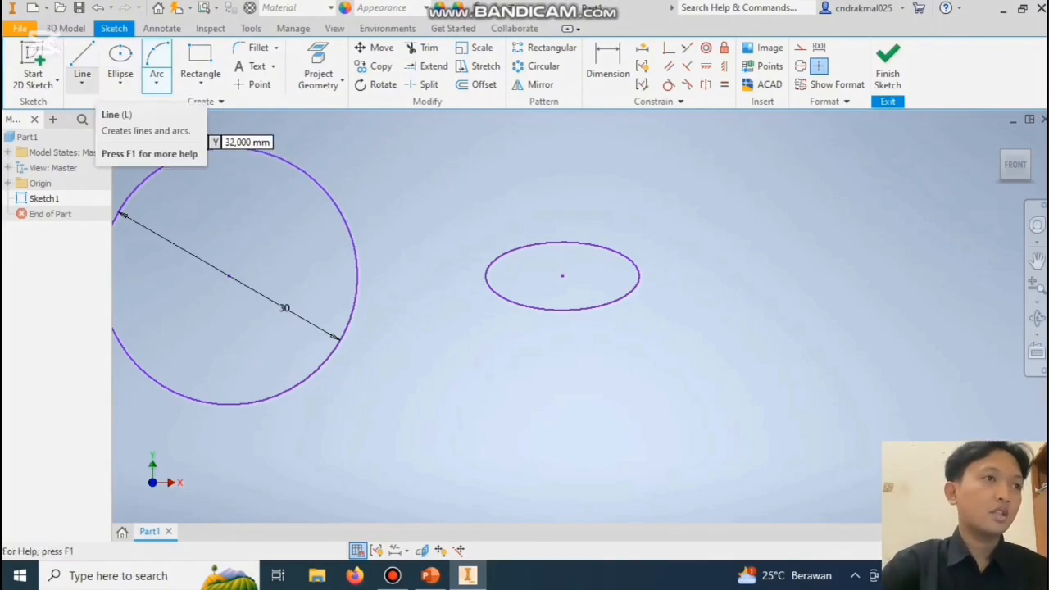
click(82, 81)
click(82, 59)
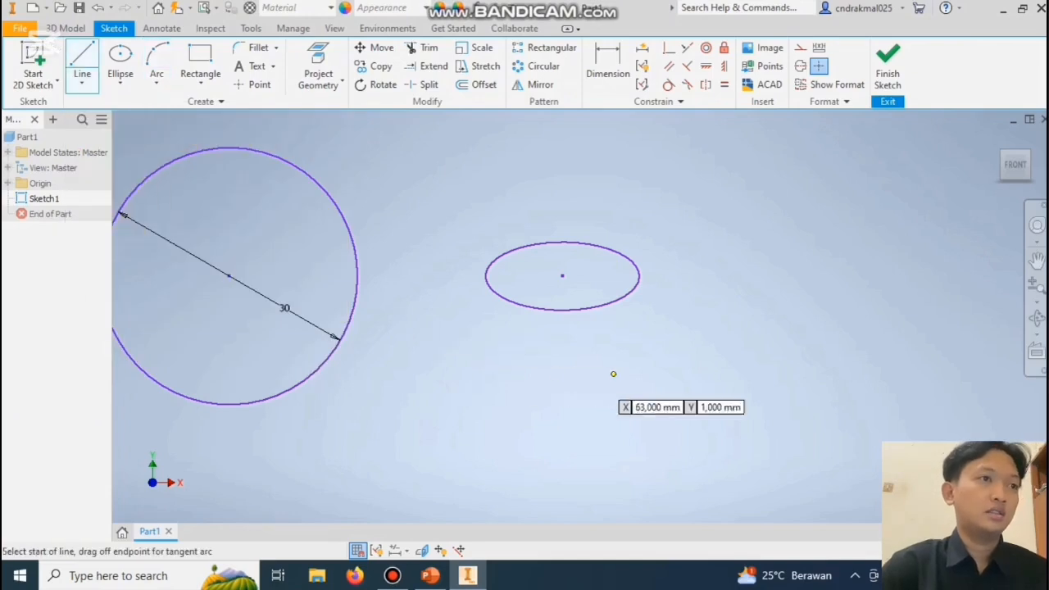
click(680, 185)
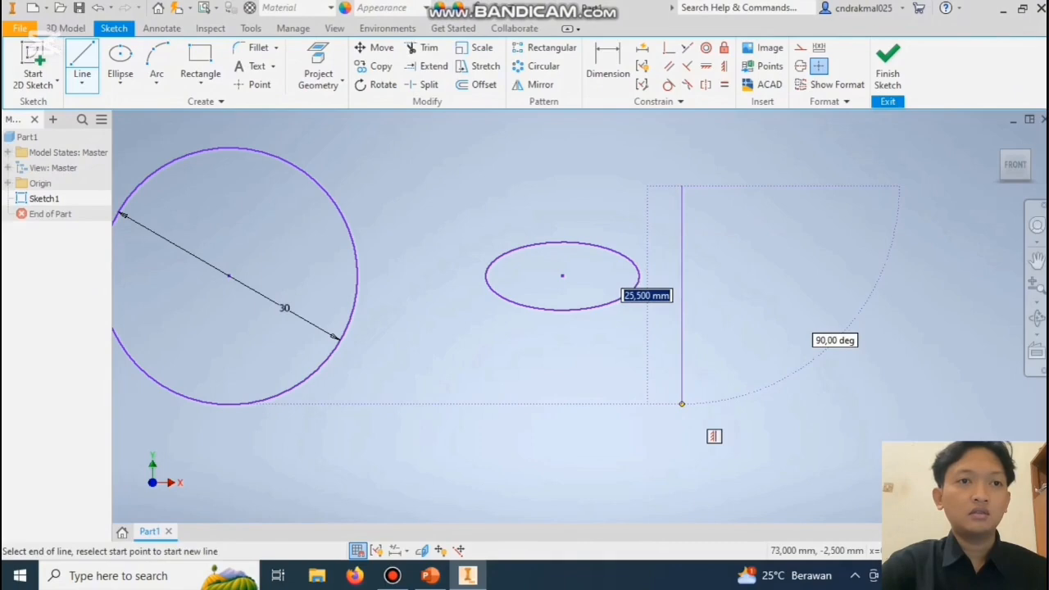
click(681, 404)
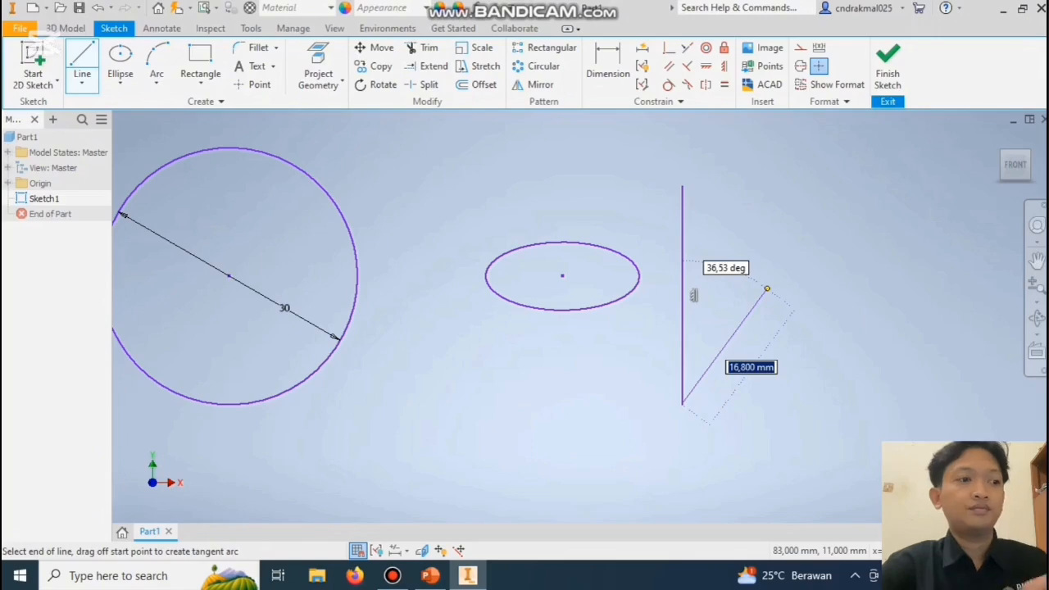
right_click(766, 290)
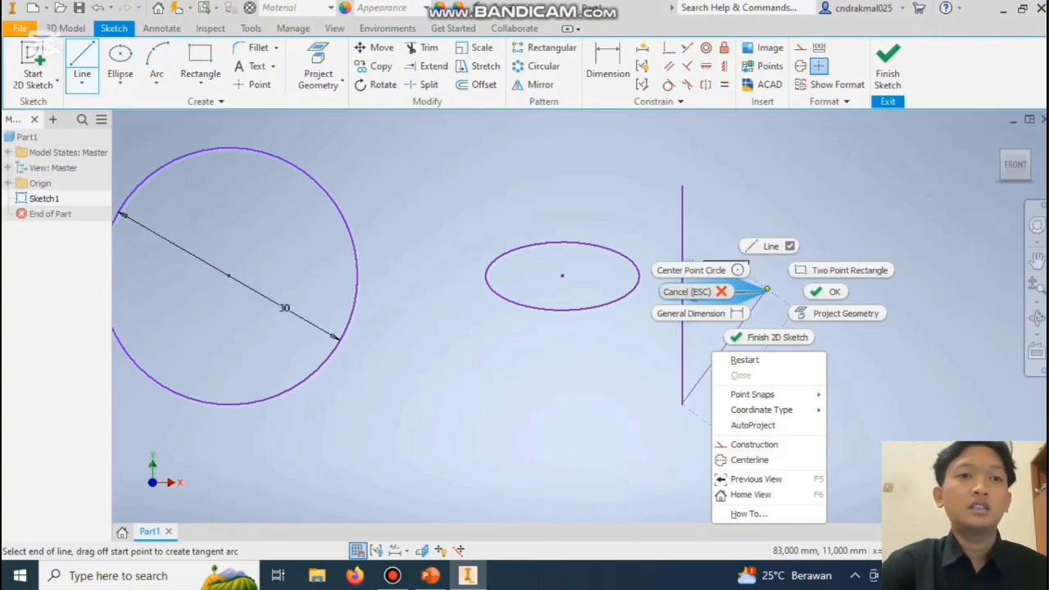
key(Escape)
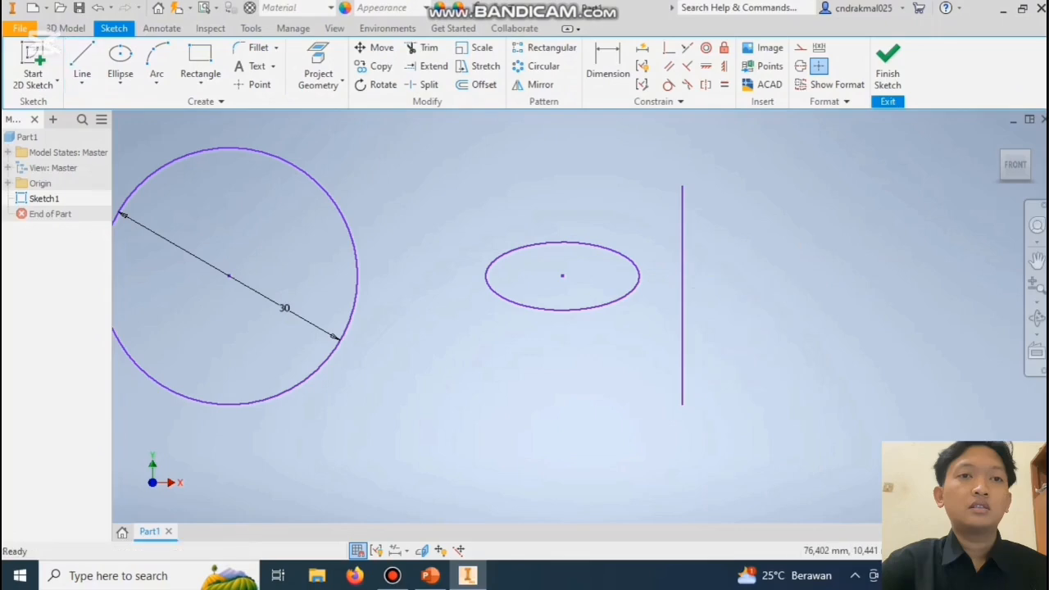
Draw a second vertical line about 25.5 mm long at X 85 mm, level with the first line's endpoints.
click(82, 59)
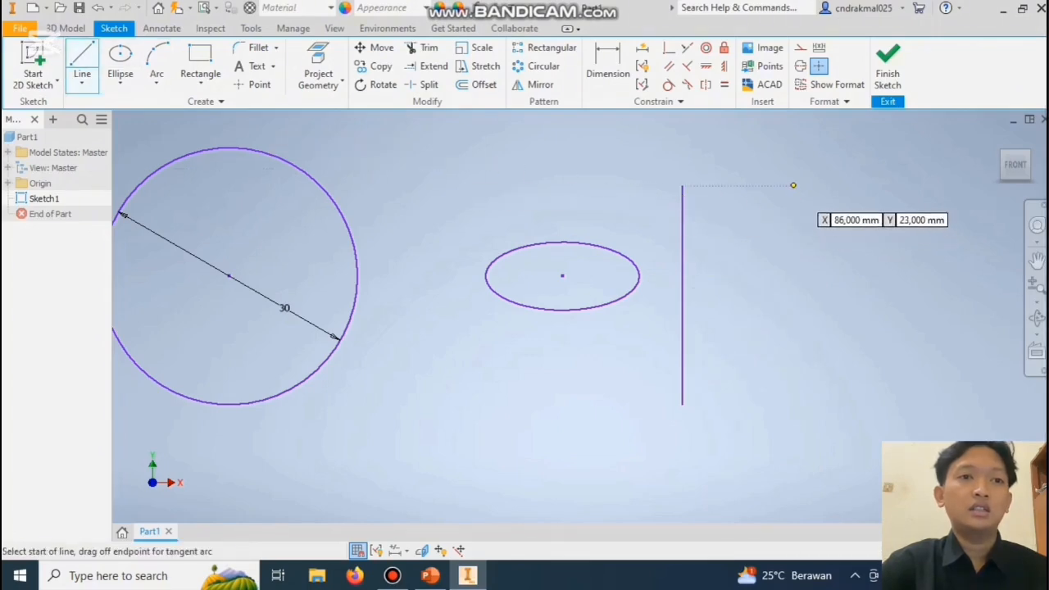
click(784, 186)
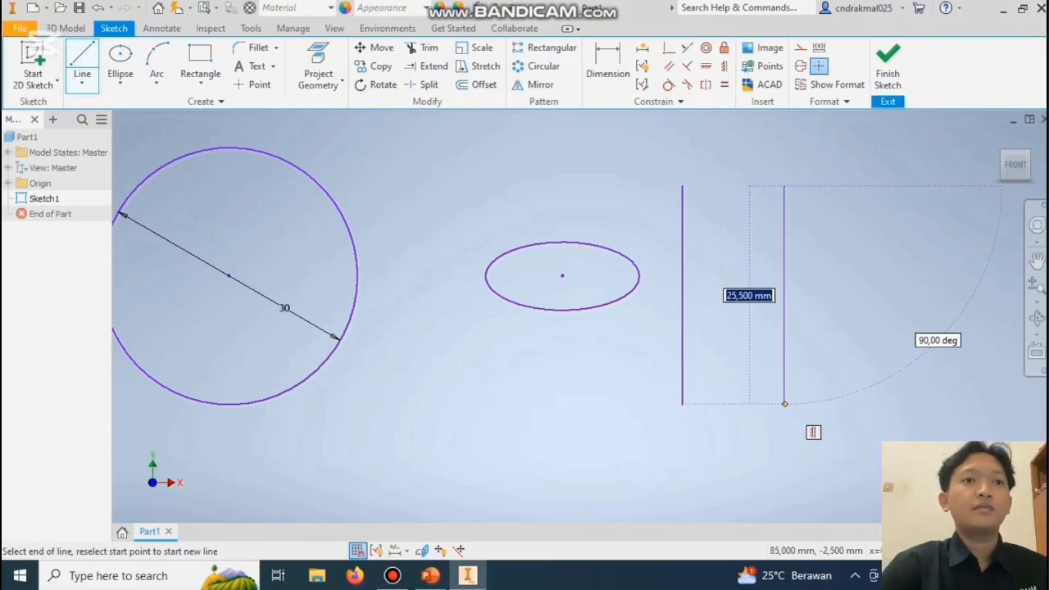
click(784, 403)
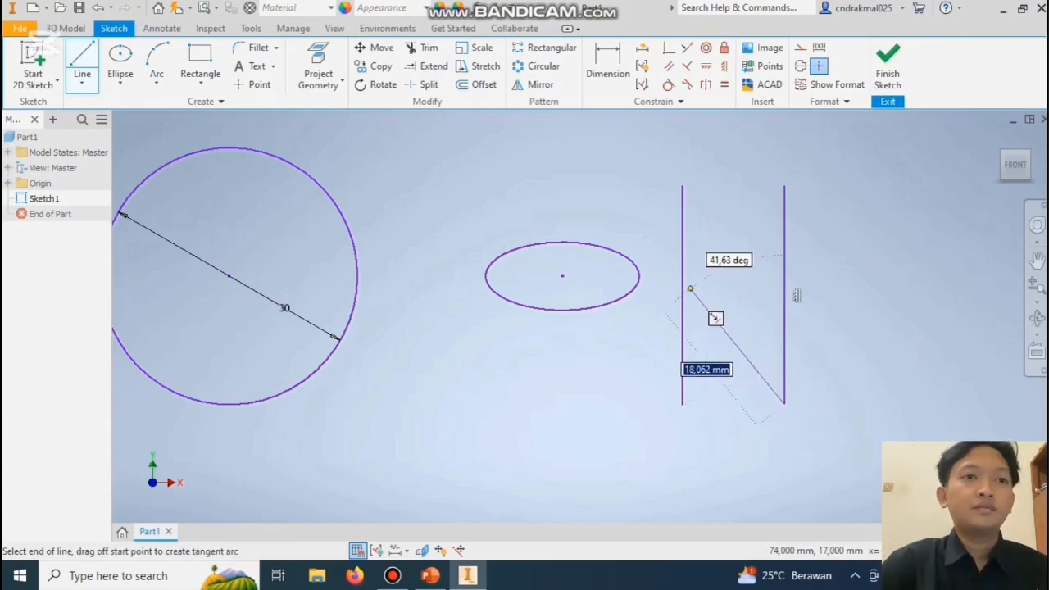
right_click(690, 294)
click(629, 293)
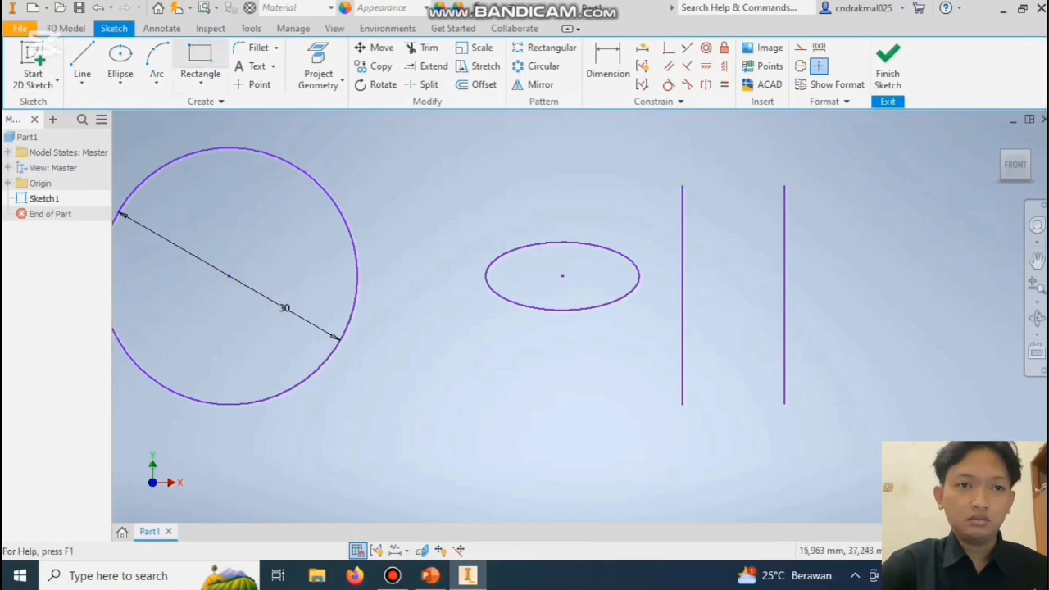
Join the upper ends of the two vertical lines with a three-point arc of 6 mm radius.
click(156, 80)
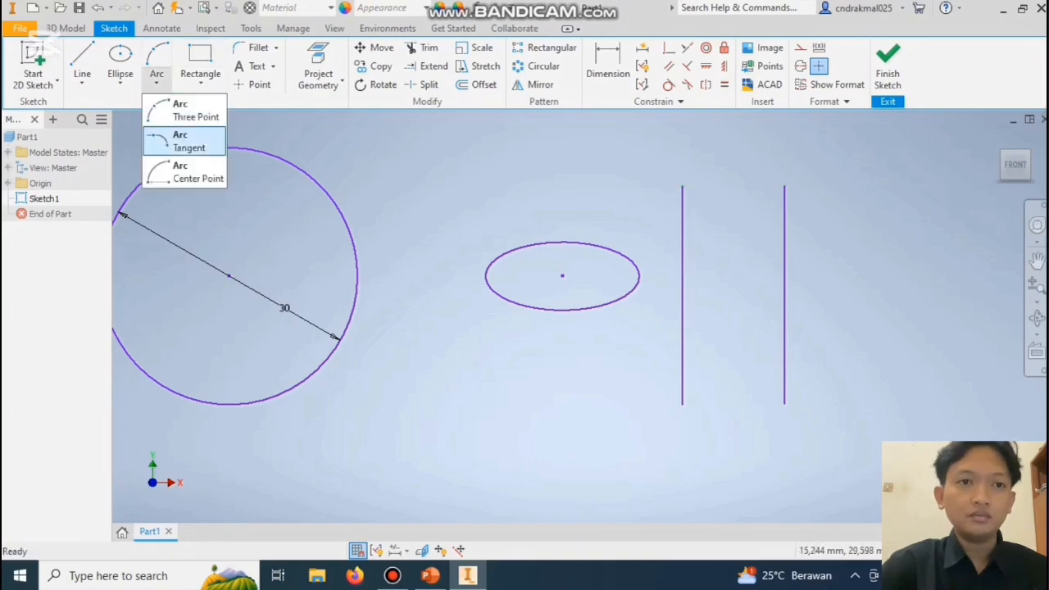
click(195, 110)
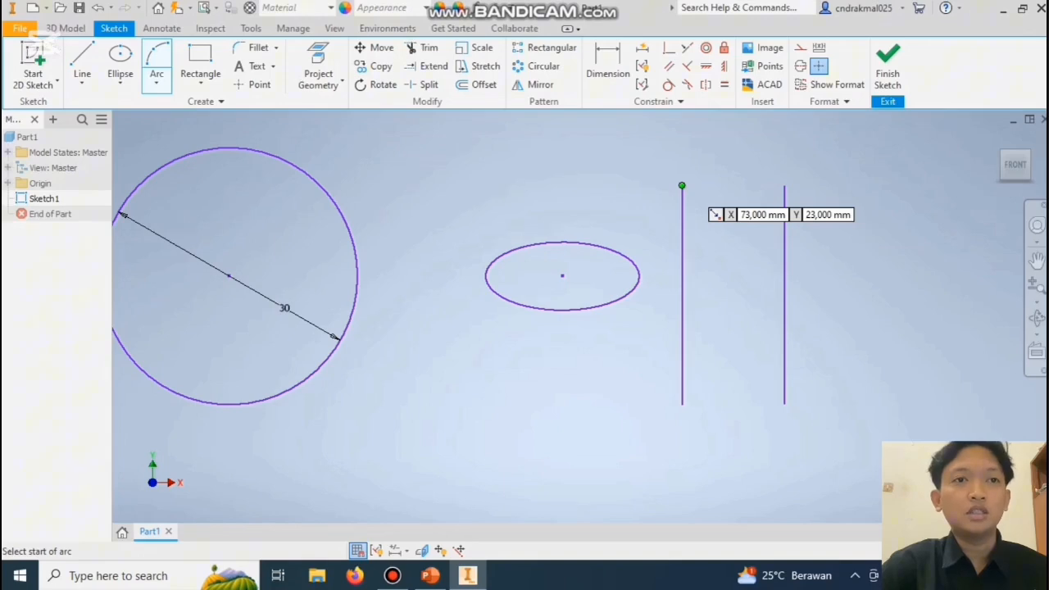
click(682, 186)
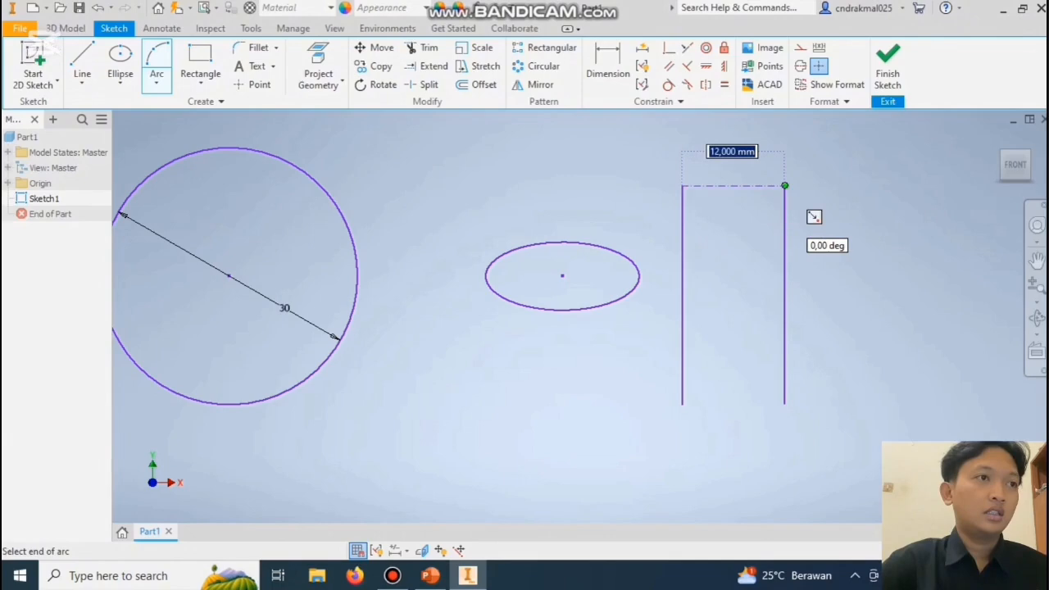
click(783, 186)
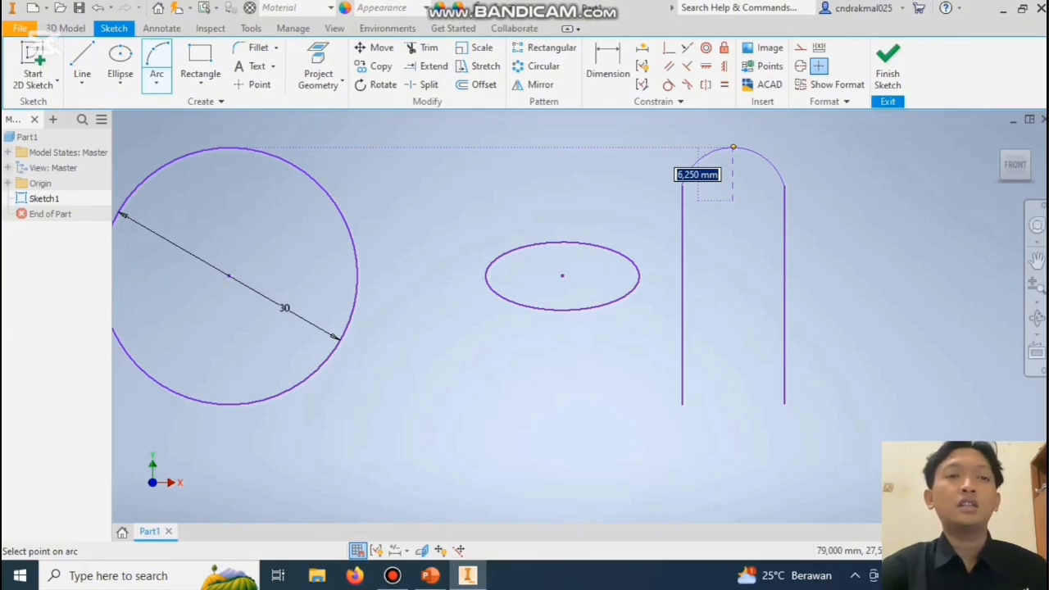
text(6)
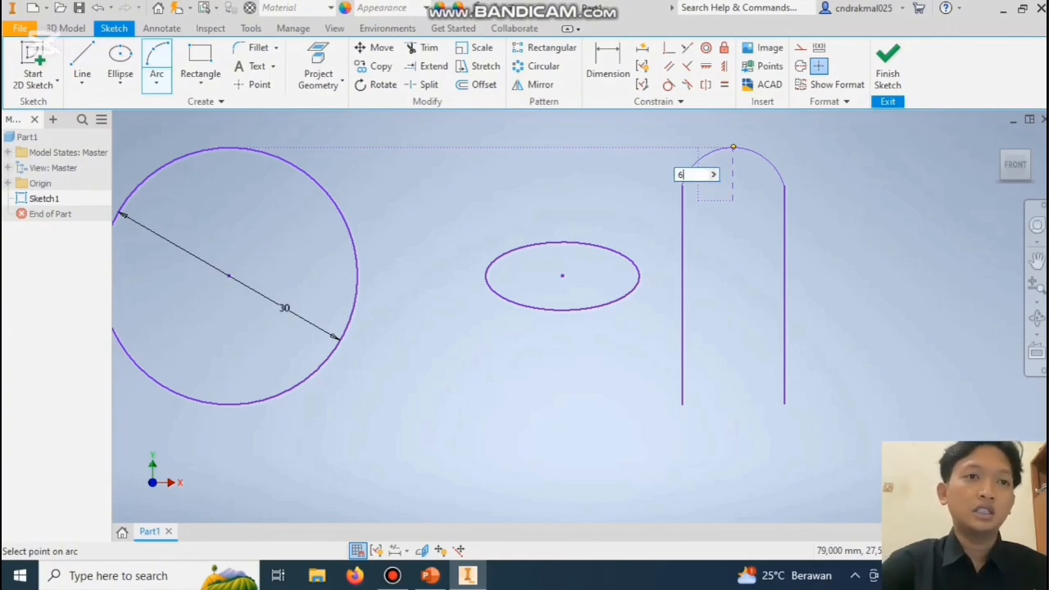
key(Return)
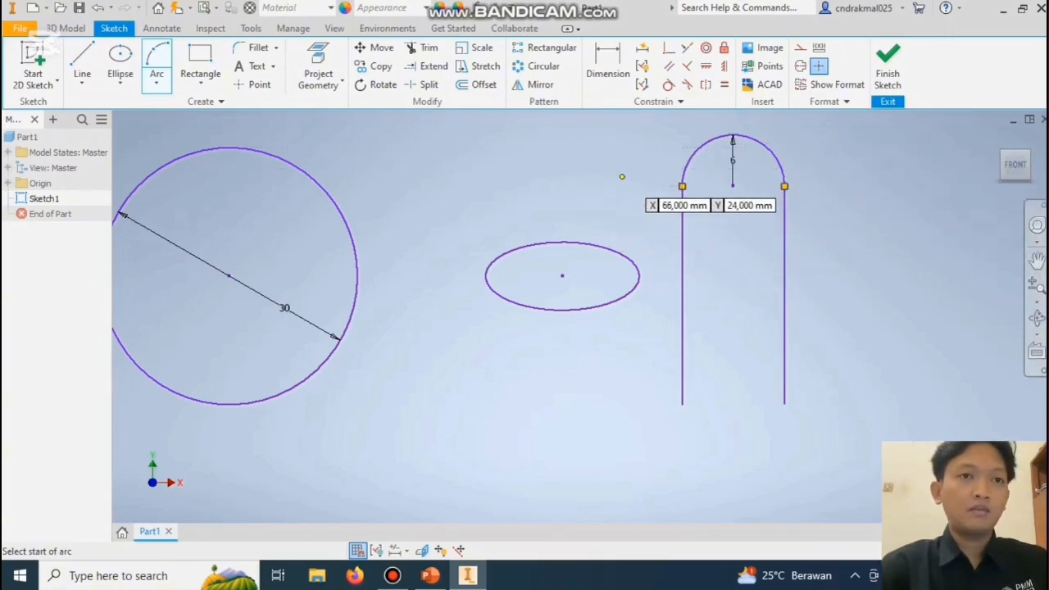
Close the lower ends of the two lines with a center-point arc of 6 mm radius, centered at X 79 mm, Y -2.5 mm.
click(157, 83)
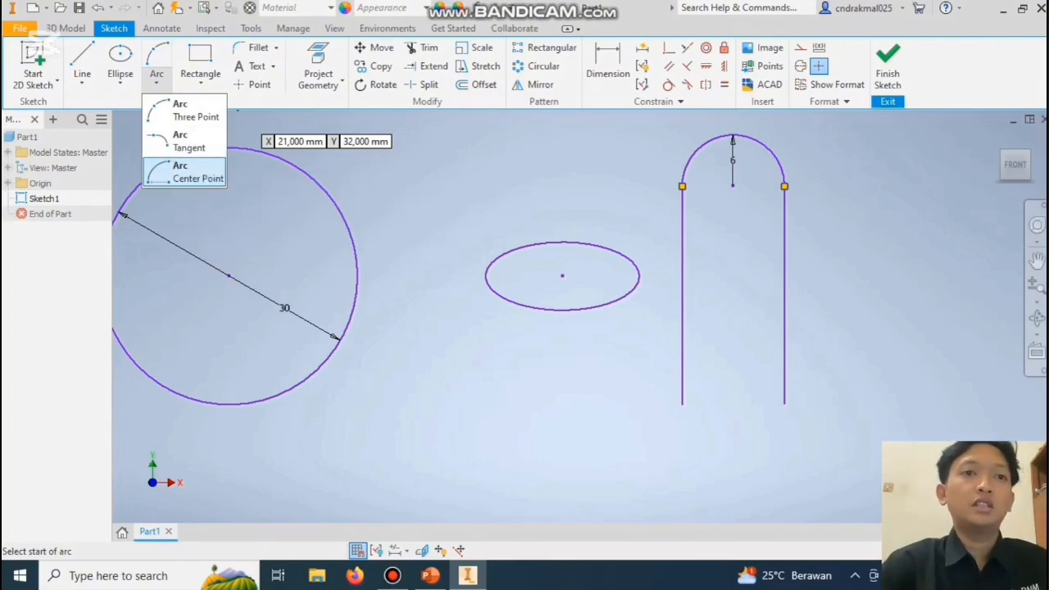
click(187, 172)
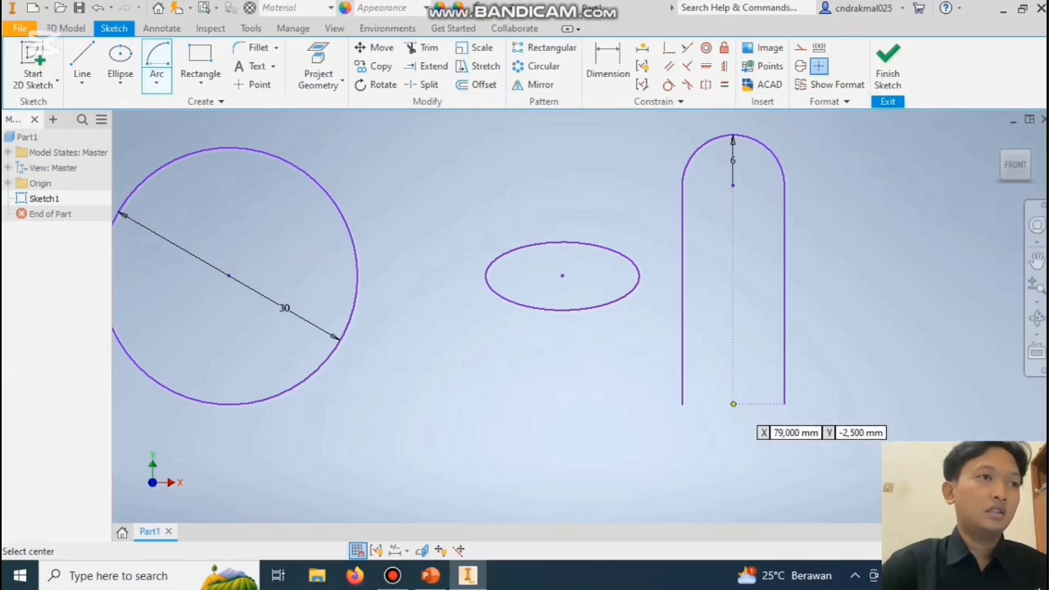
click(733, 403)
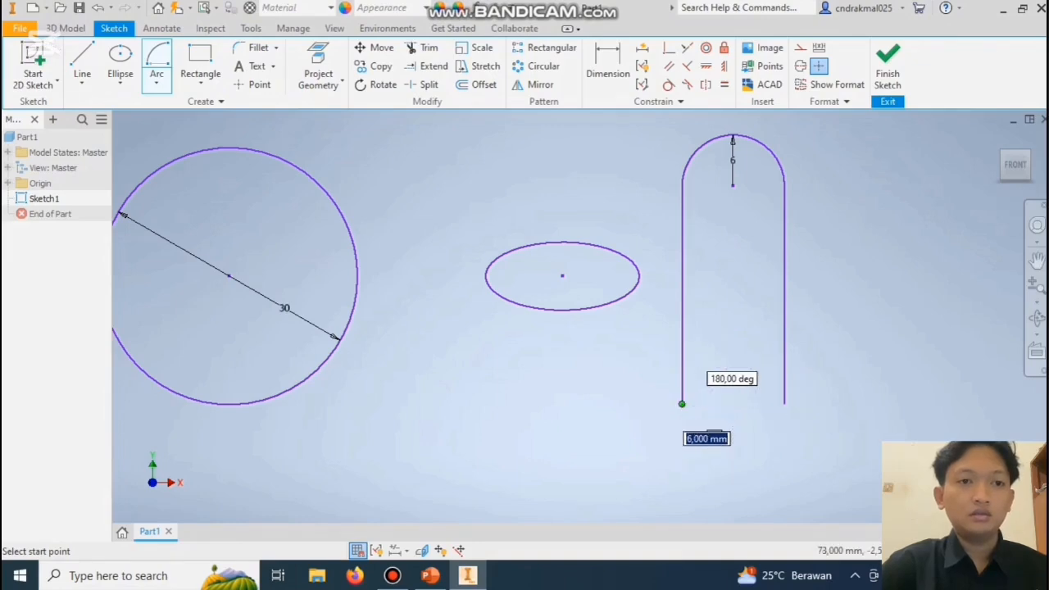
click(682, 403)
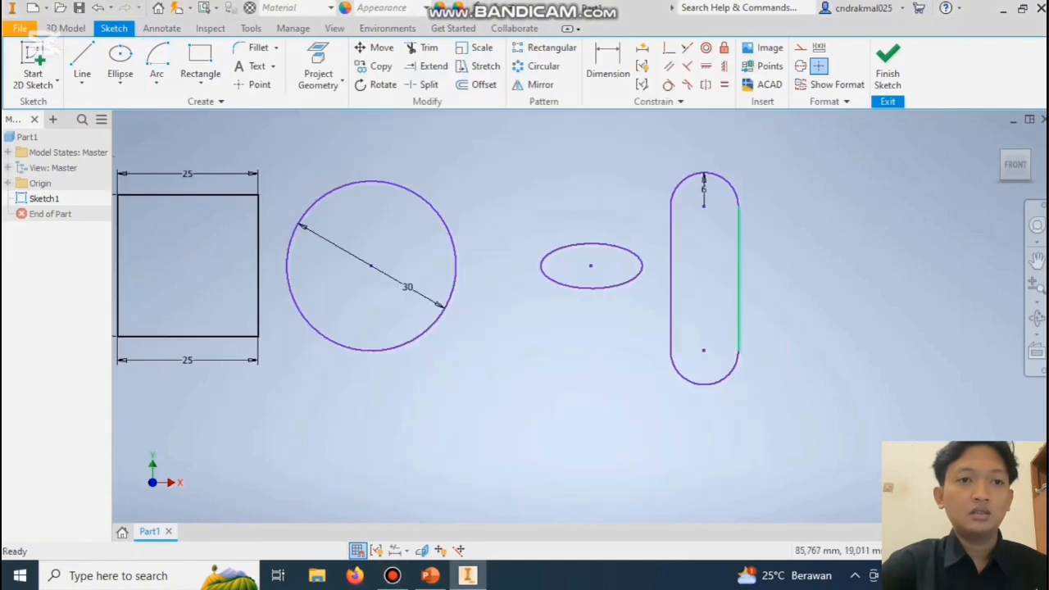
Draw a 15 by 15 mm two-point rectangle below the circle, starting from the corner at X 20 mm, Y -14 mm.
scroll(739, 230, down, 4)
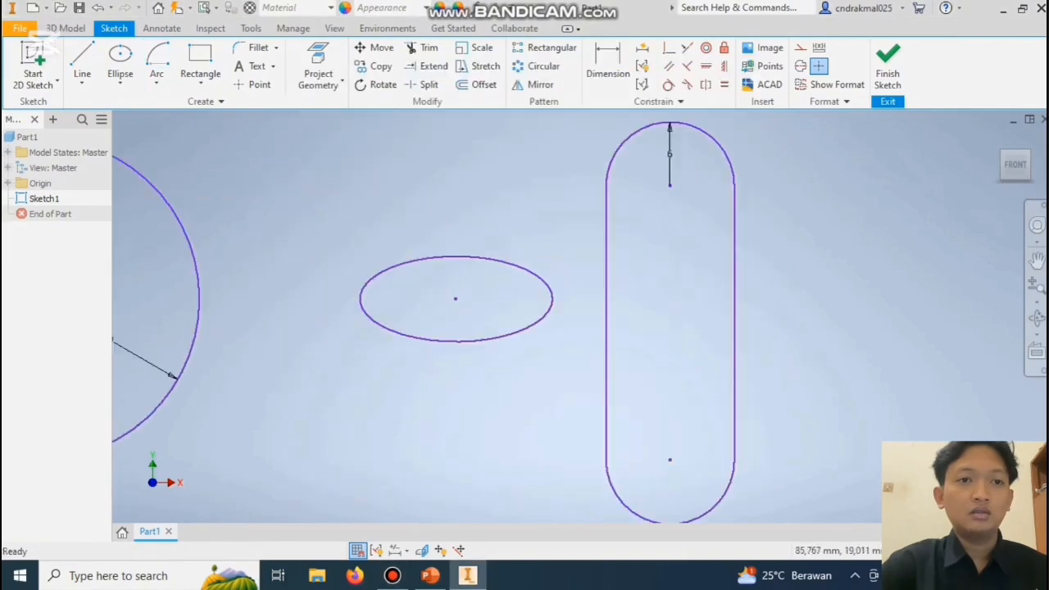
scroll(693, 234, up, 3)
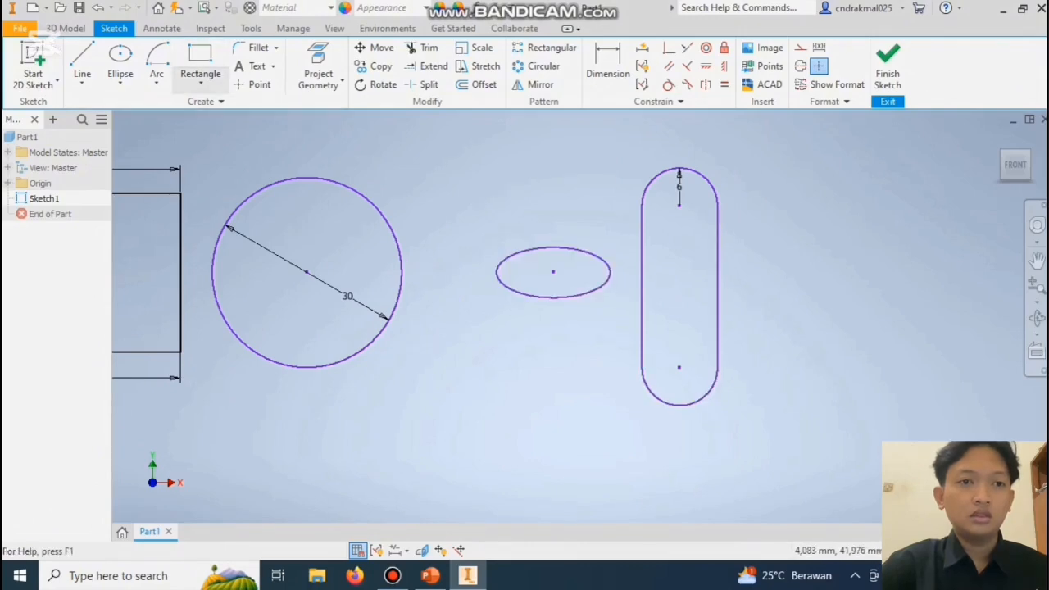
click(199, 82)
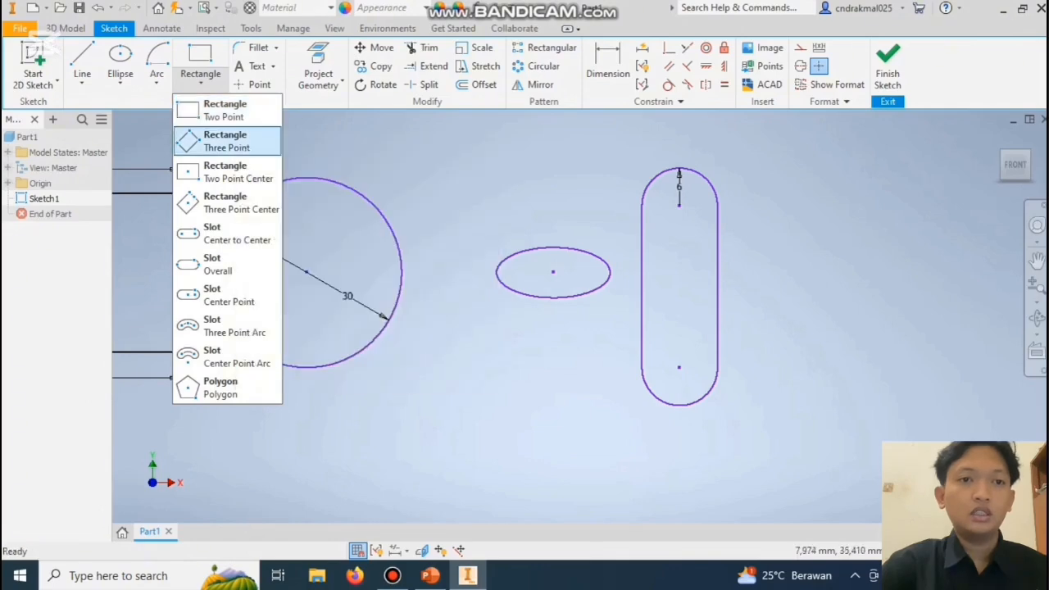
click(224, 110)
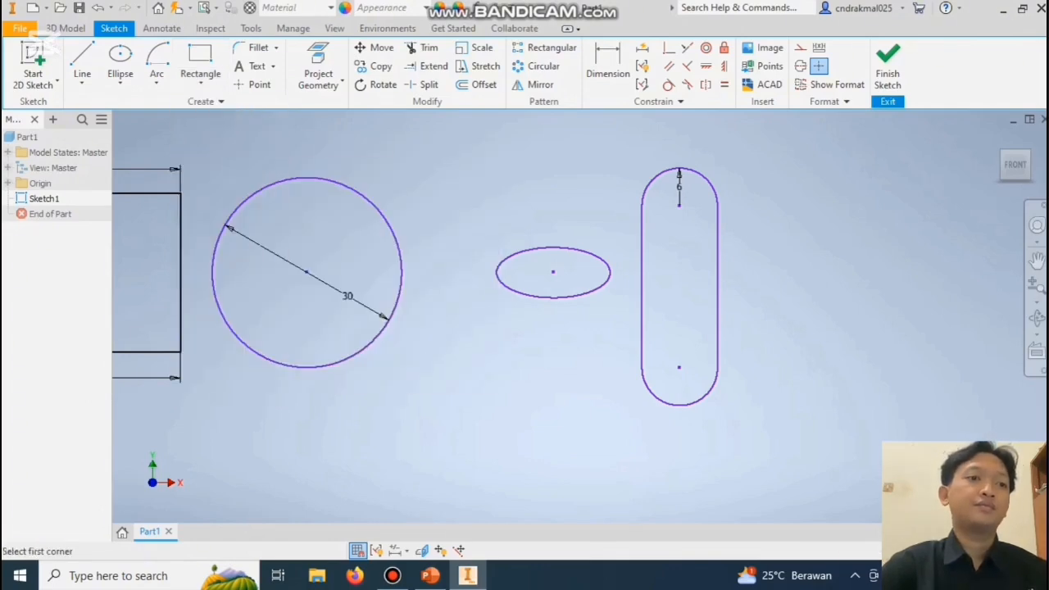
scroll(807, 320, down, 3)
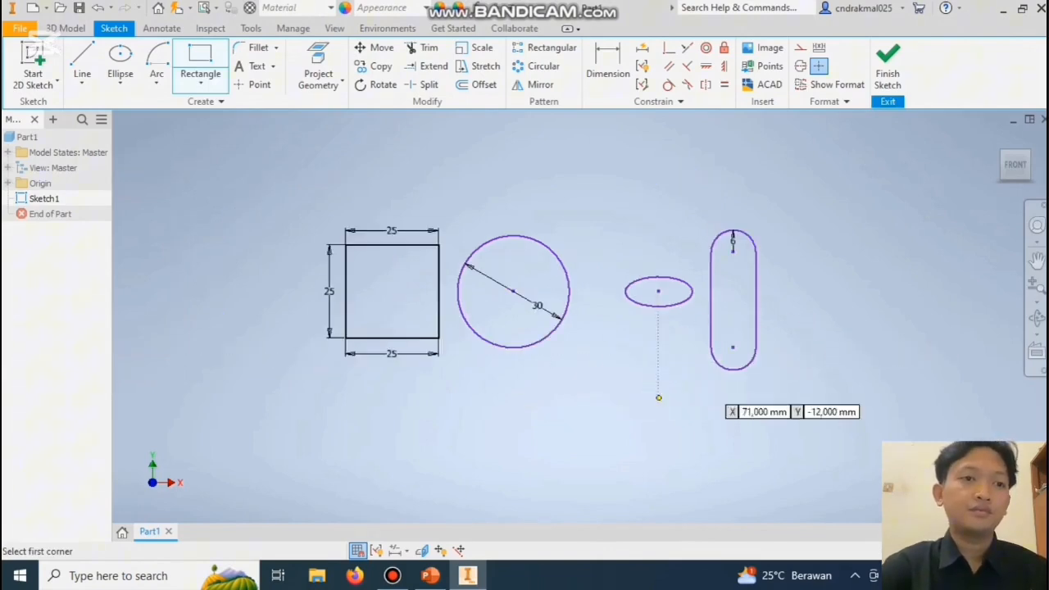
scroll(515, 475, up, 3)
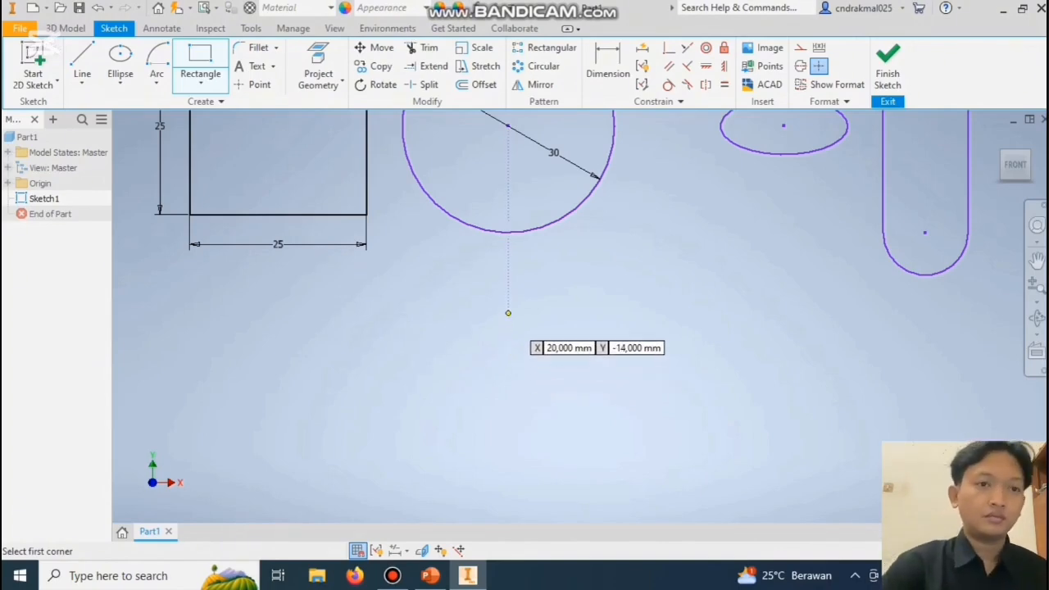
click(508, 312)
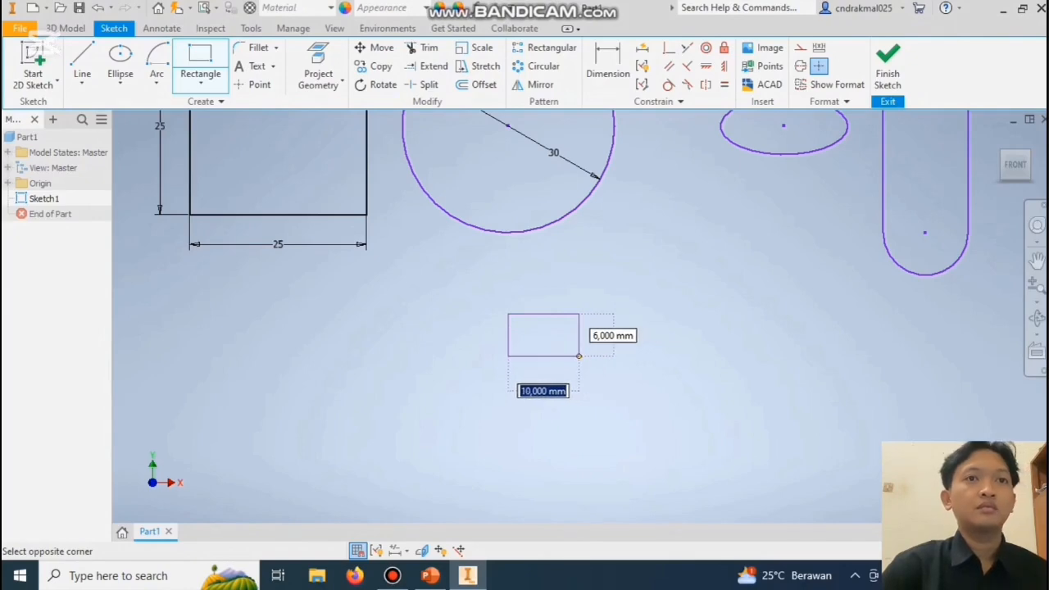
text(15)
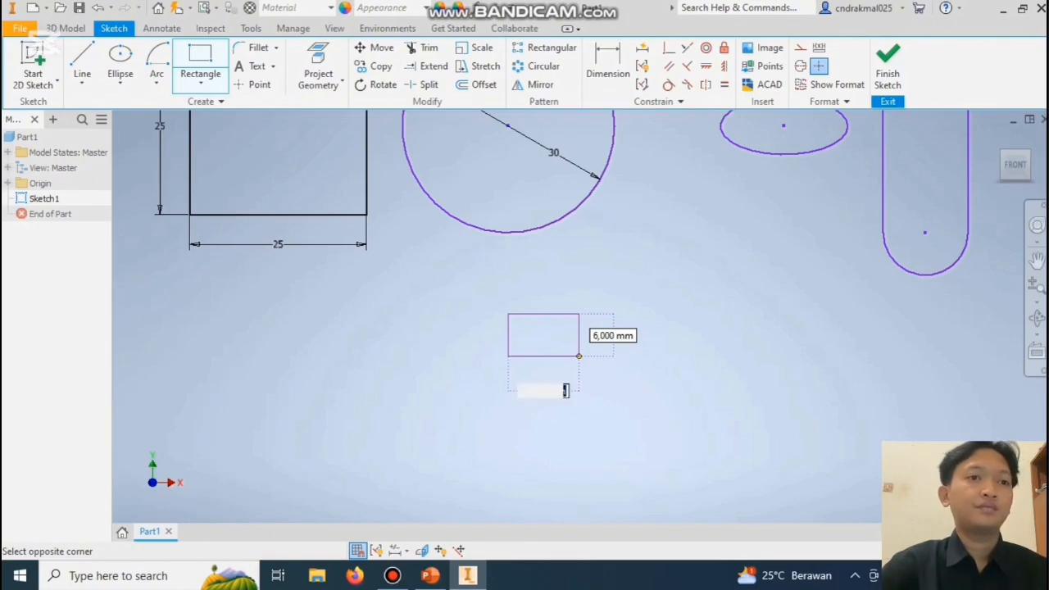
key(Tab)
text(15)
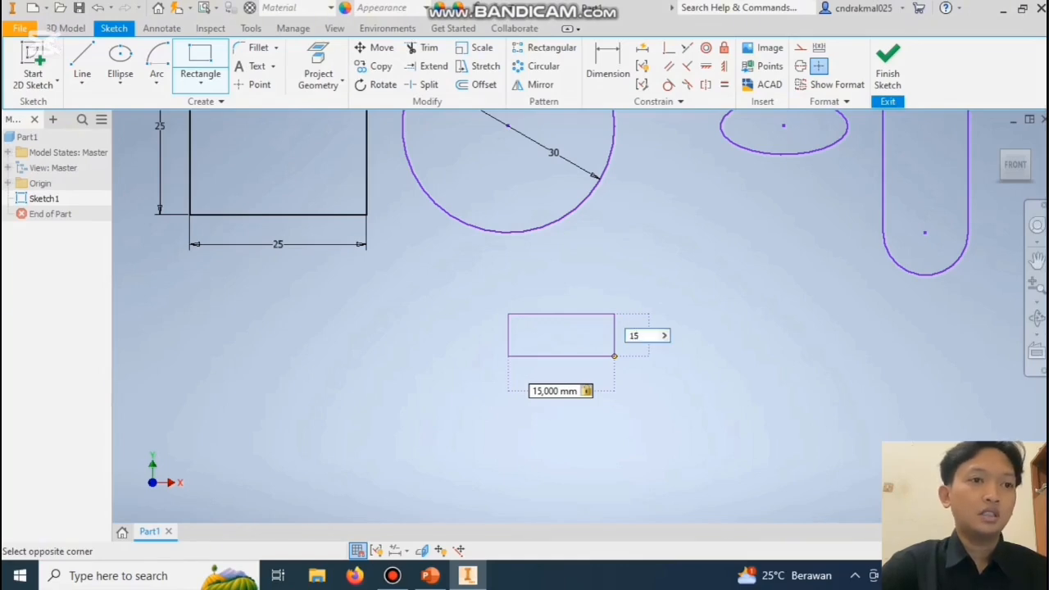
key(Return)
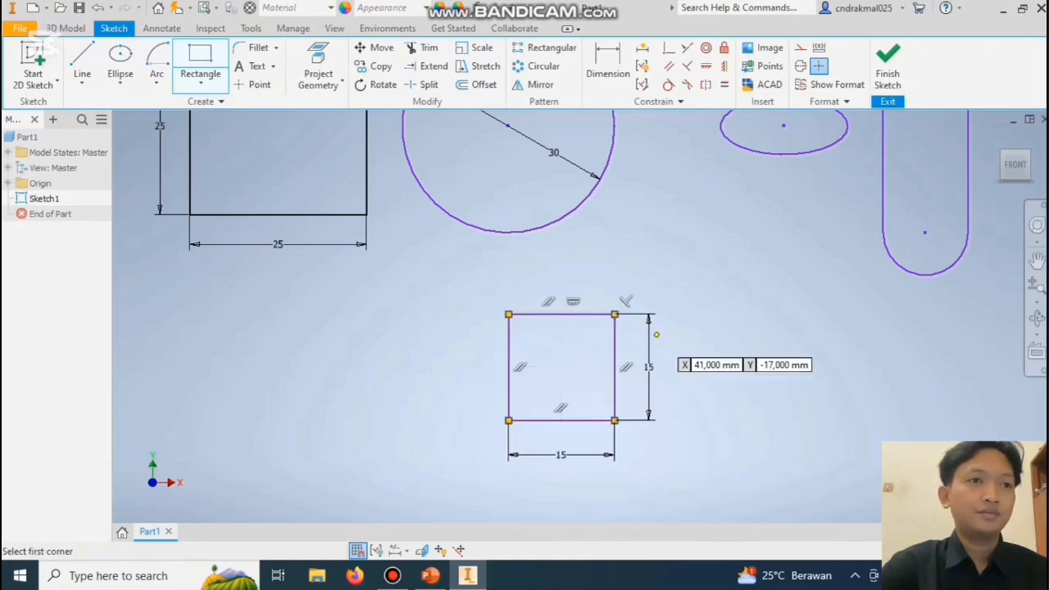
key(Escape)
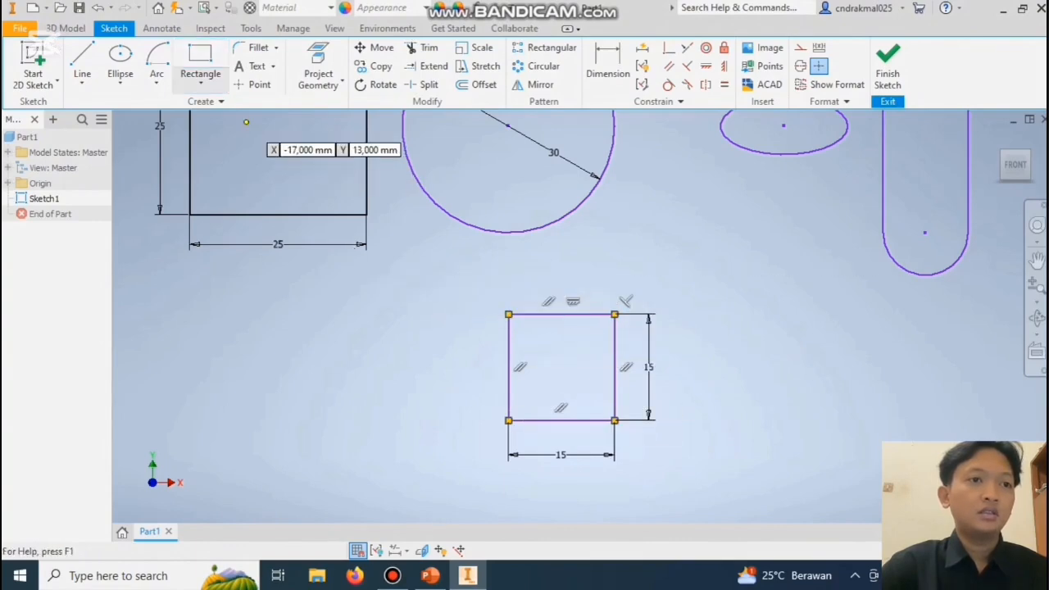
Draw a 15 by 15 mm three-point rectangle below the 25 mm square, with its horizontal first edge starting at X -12.5 mm, Y -14 mm.
click(199, 83)
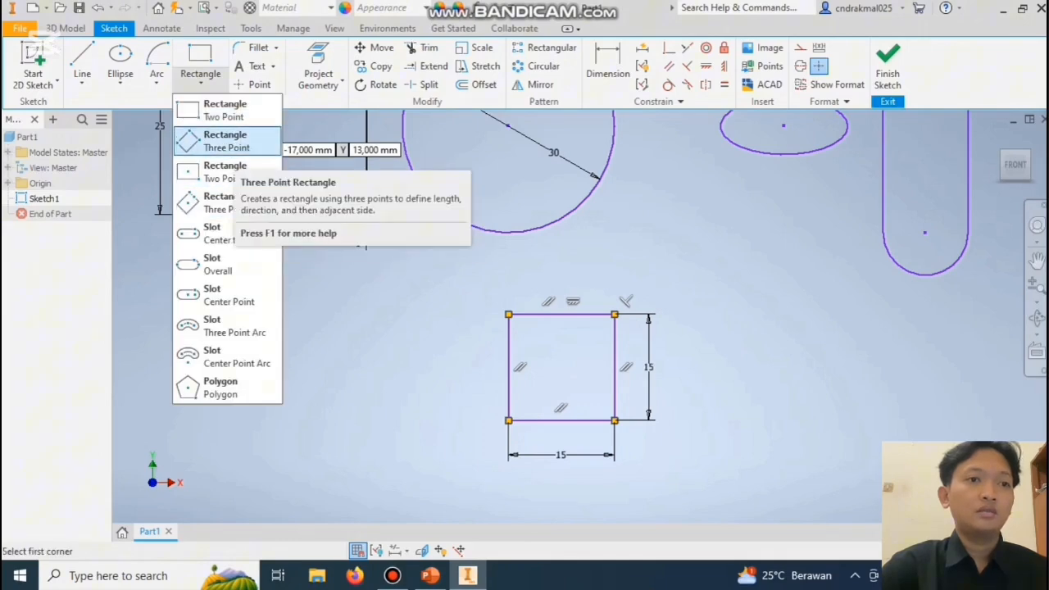
click(233, 141)
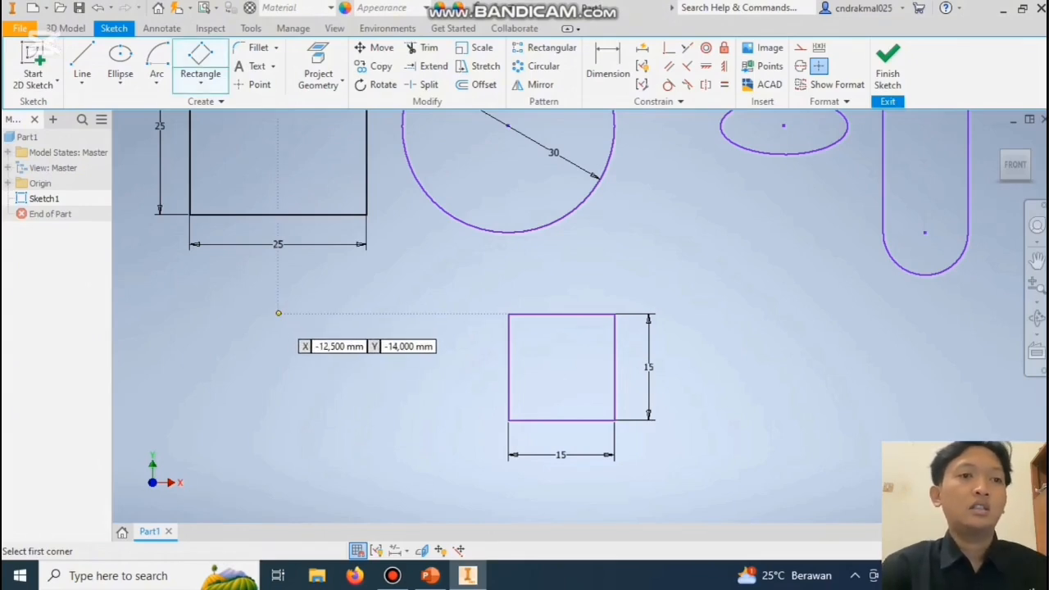
click(279, 313)
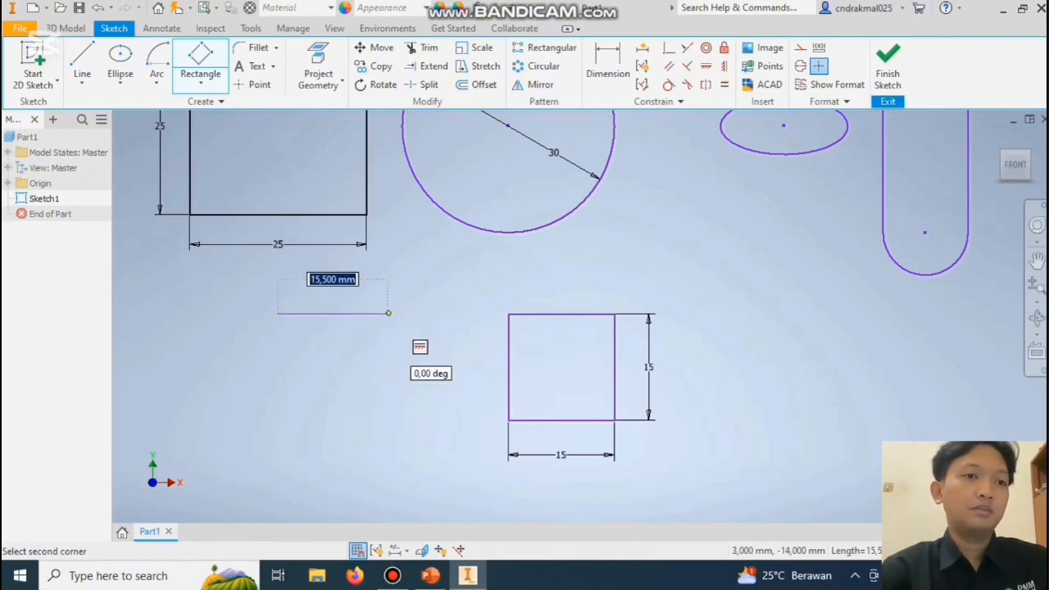
text(15)
key(Return)
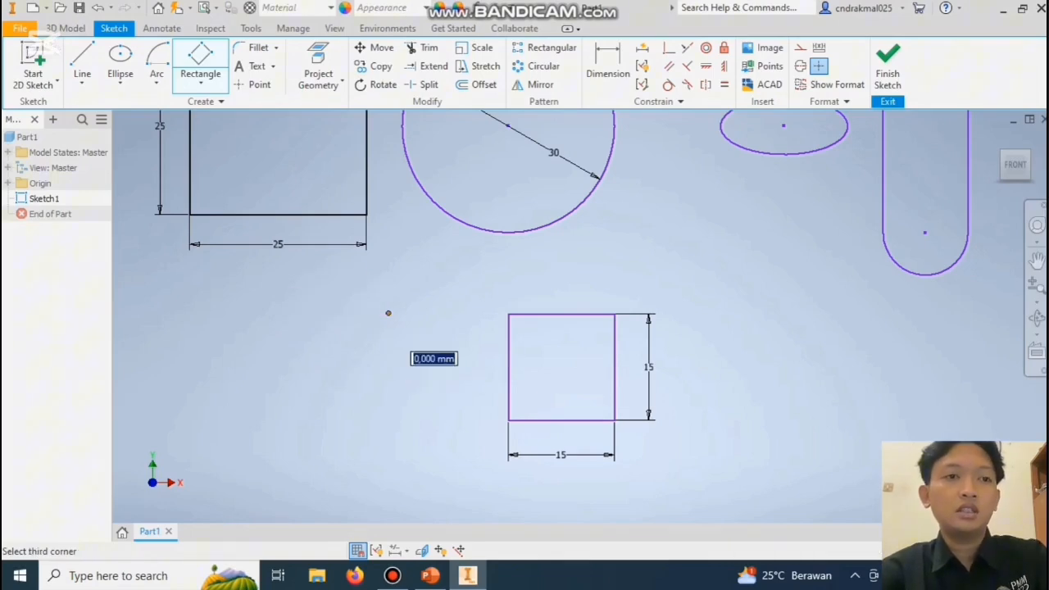
key(Return)
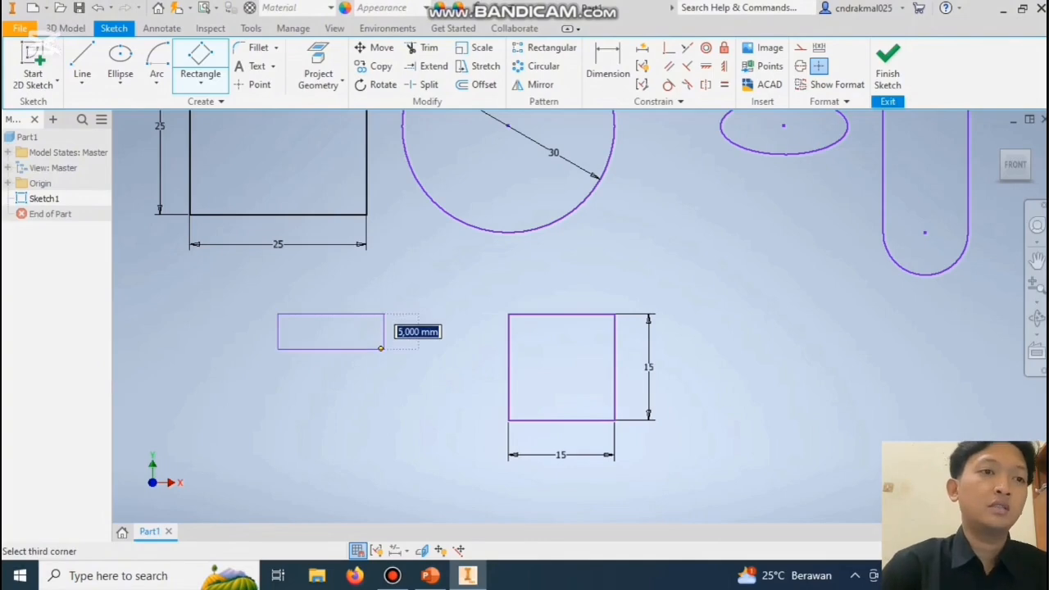
text(15)
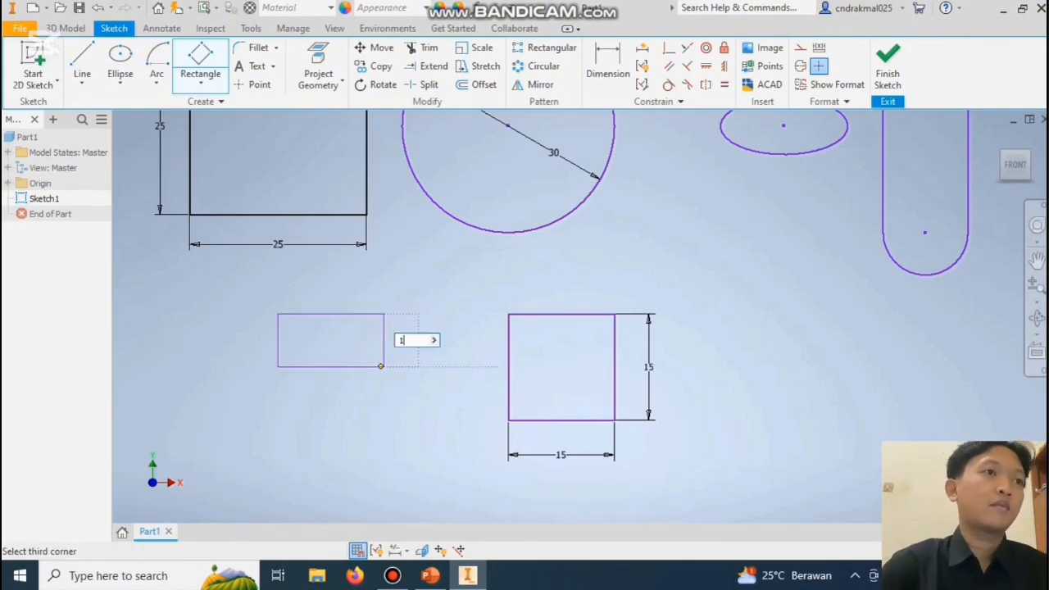
key(Return)
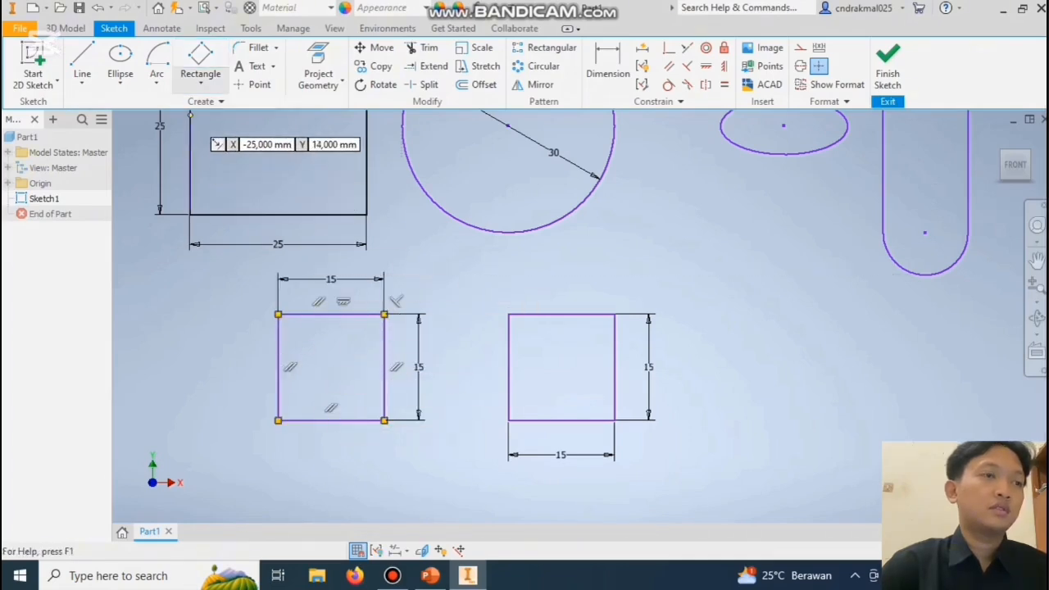
Draw a 15 by 15 mm two-point center rectangle below the ellipse, centered at X 58 mm, Y -14 mm.
click(200, 85)
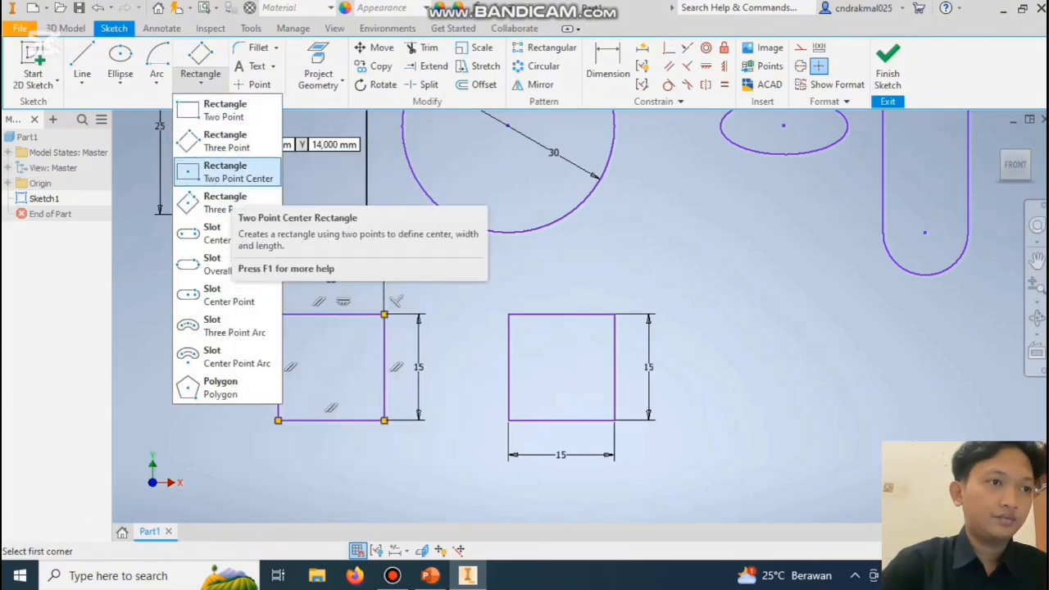
click(229, 172)
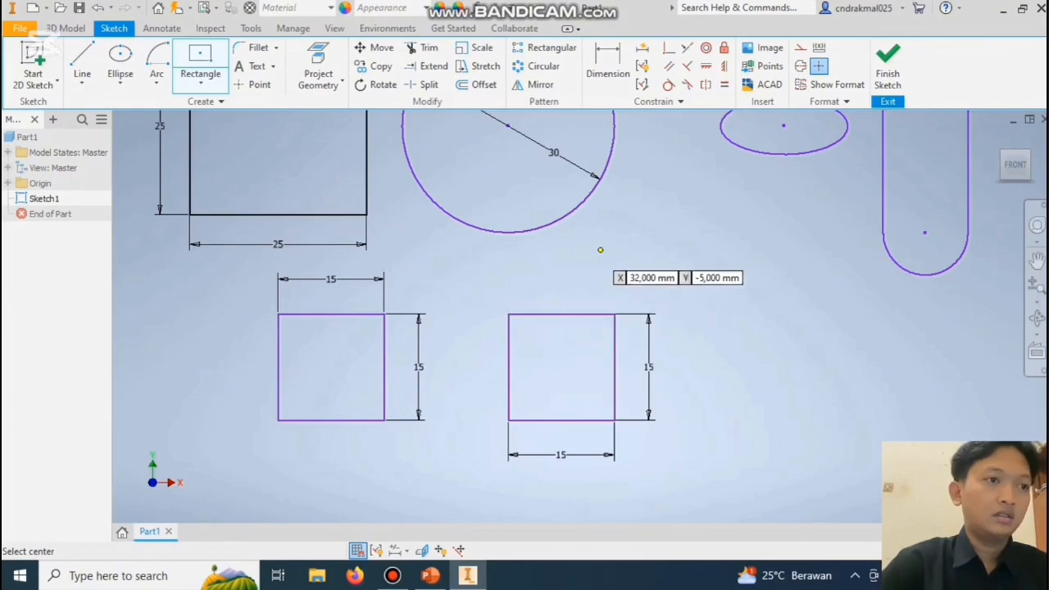
scroll(164, 345, up, 3)
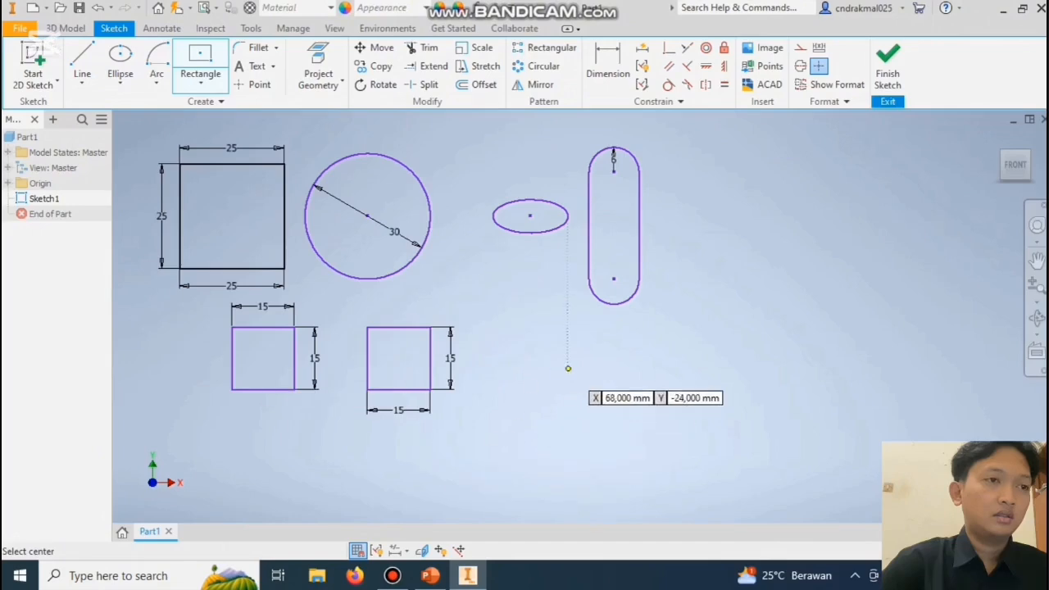
scroll(563, 369, down, 3)
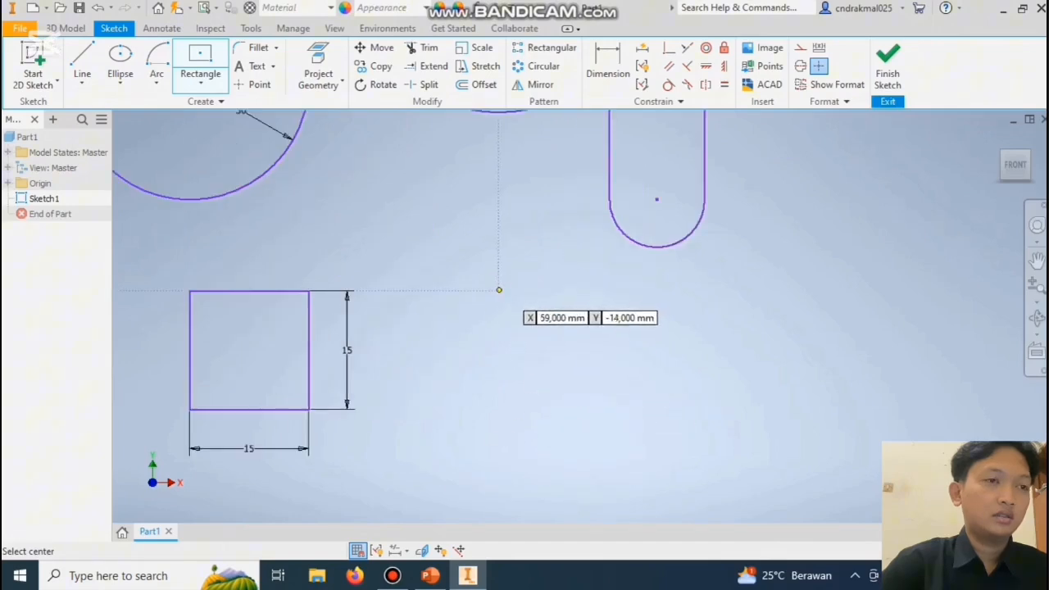
click(492, 289)
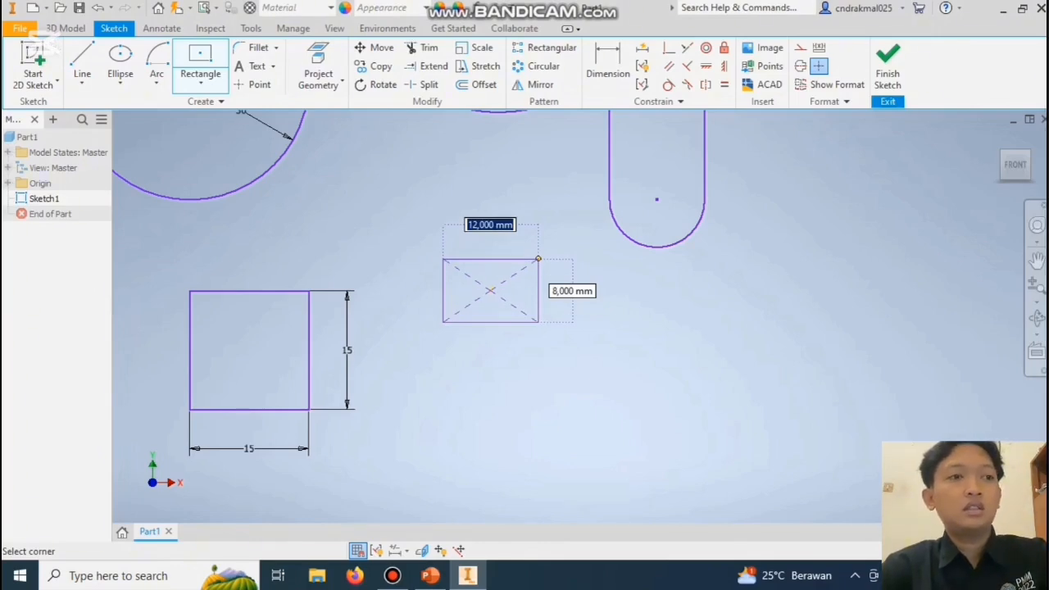
text(15)
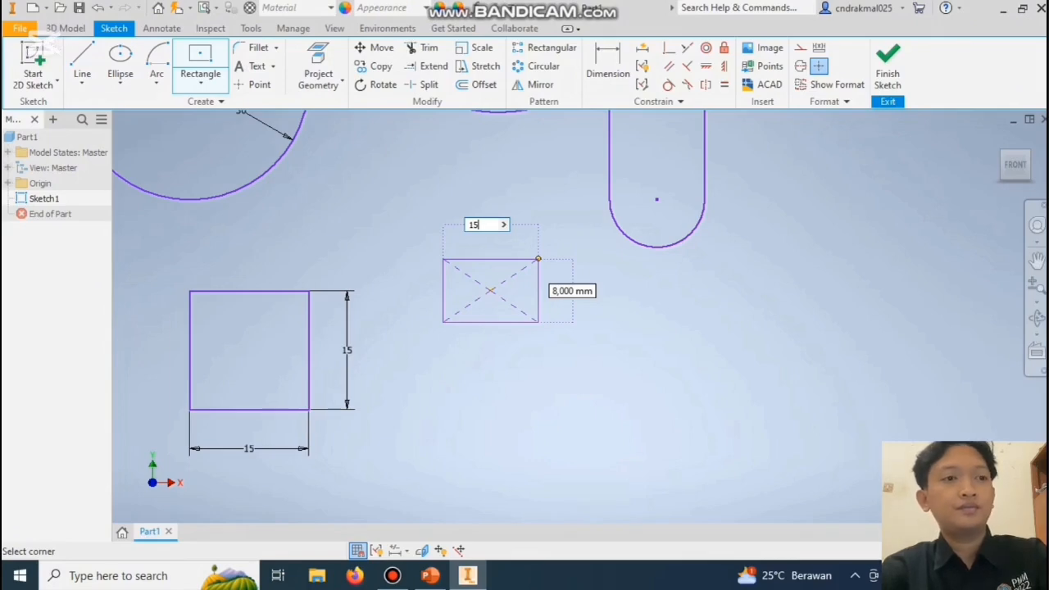
key(Tab)
text(15)
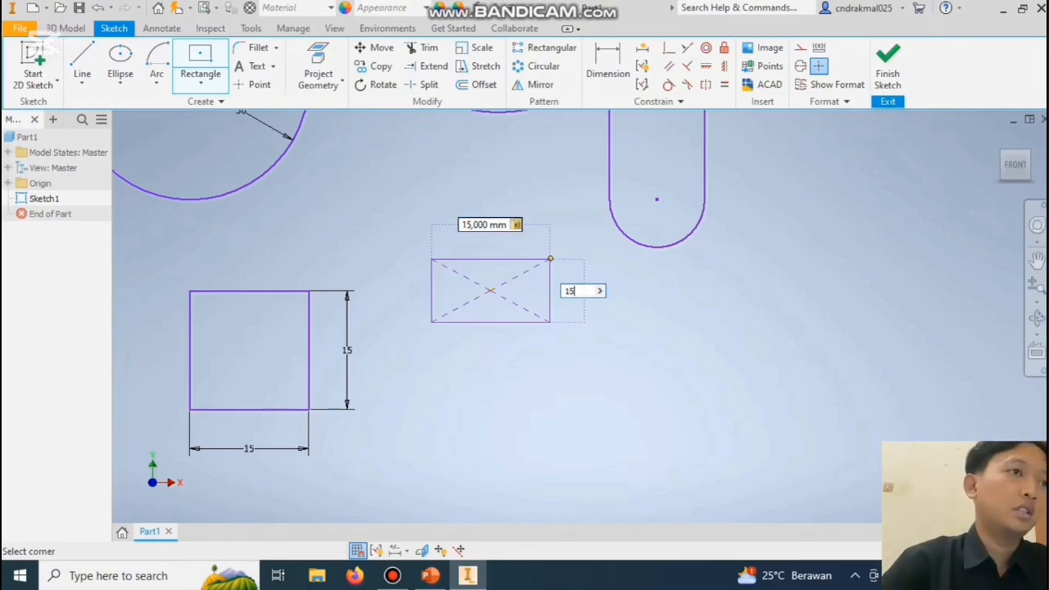
key(Return)
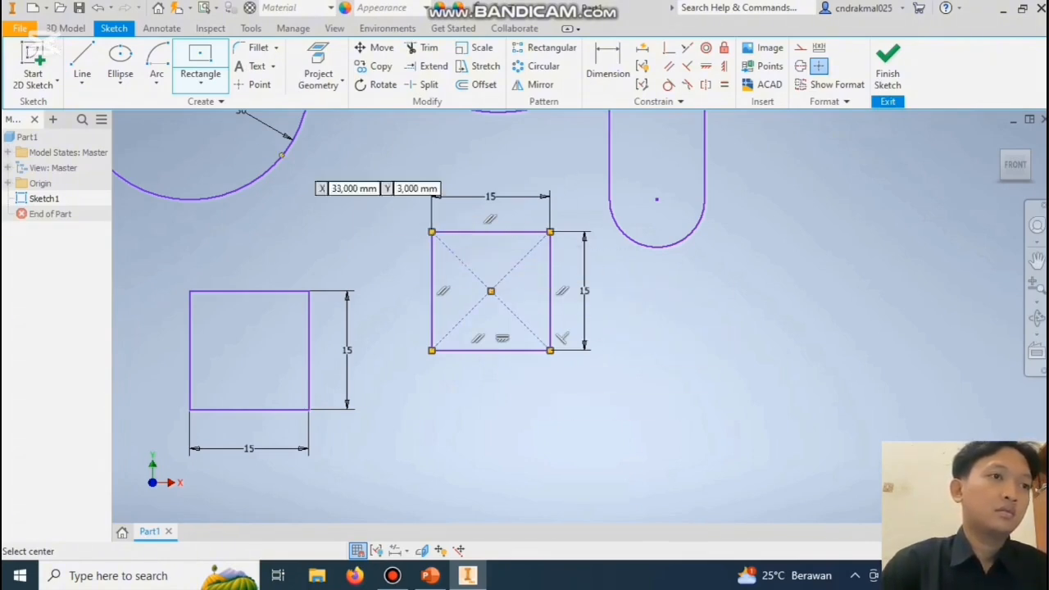
Draw a horizontal three-point center rectangle about 20 mm wide and 10 mm high, centered at X 58 mm, Y -33 mm.
click(199, 78)
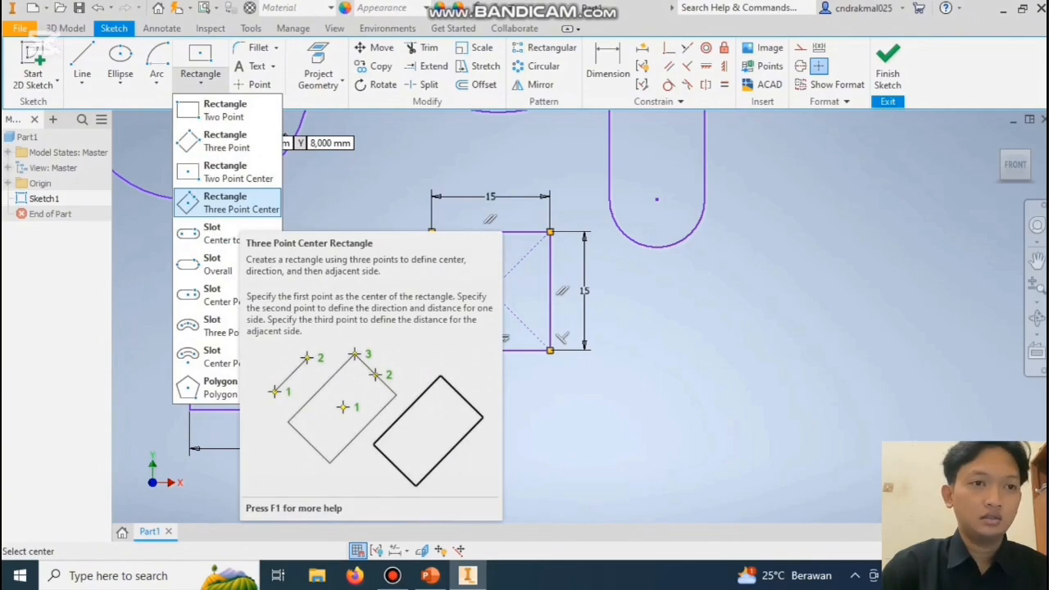
click(234, 202)
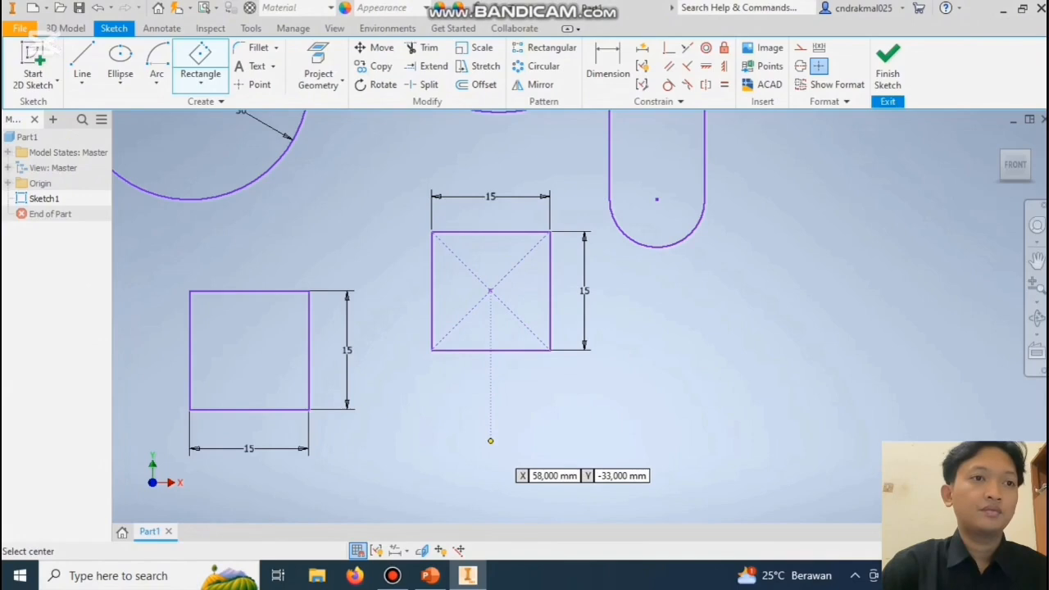
click(490, 440)
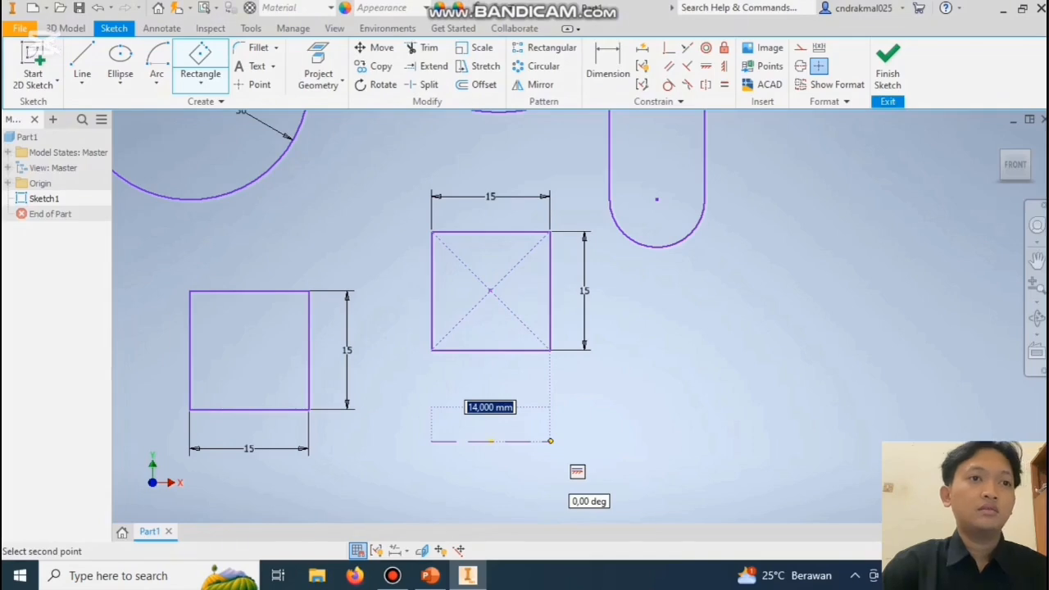
click(568, 440)
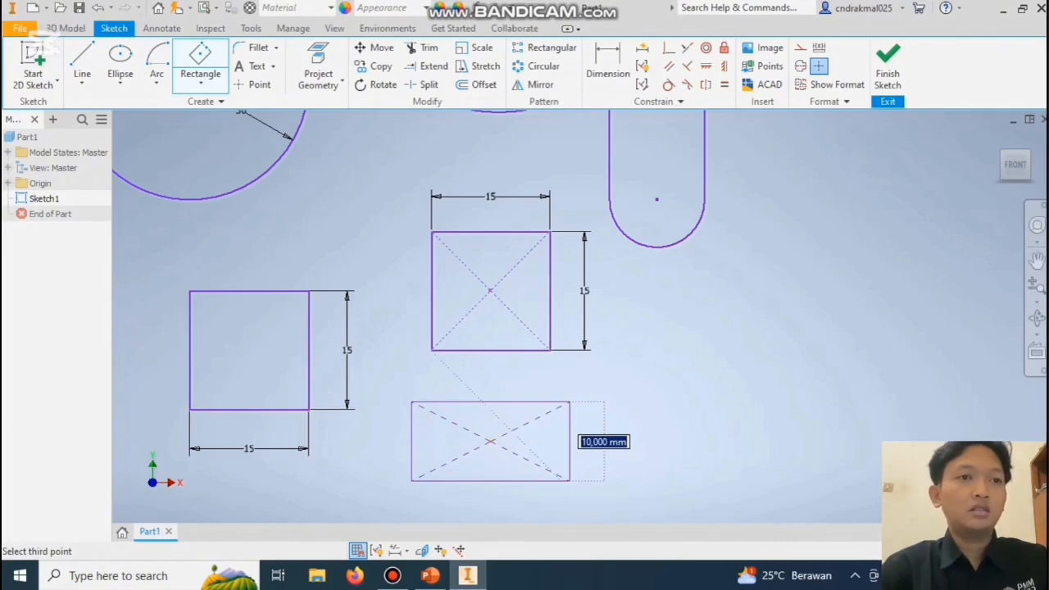
key(Return)
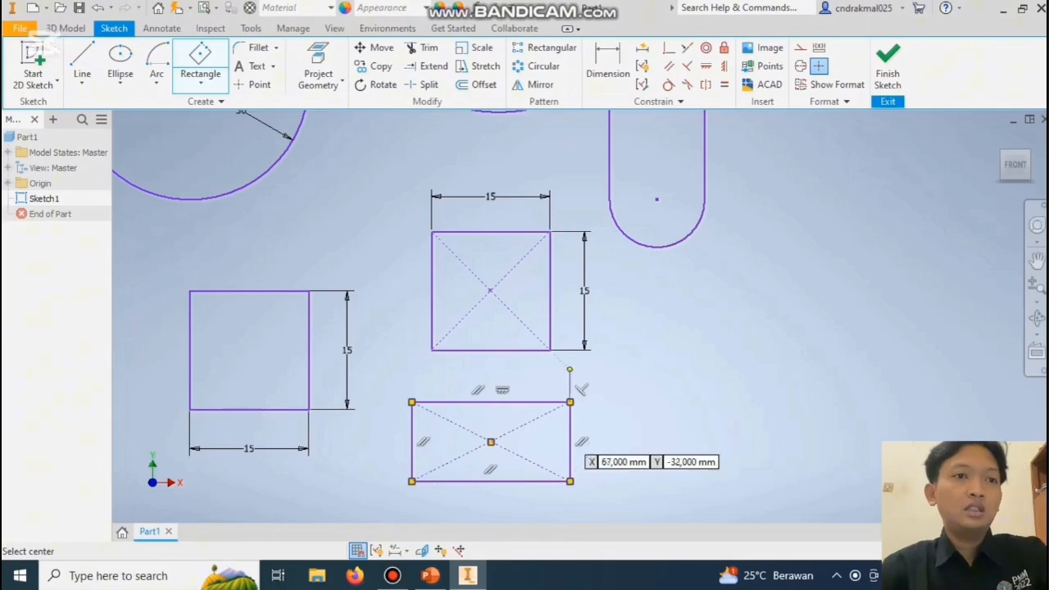
right_click(624, 337)
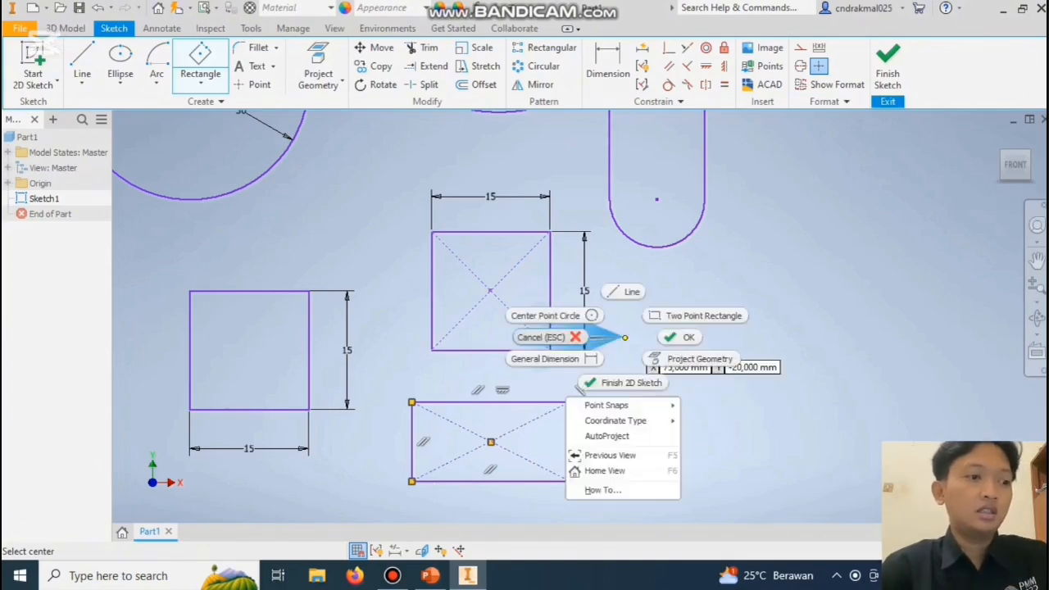
click(557, 337)
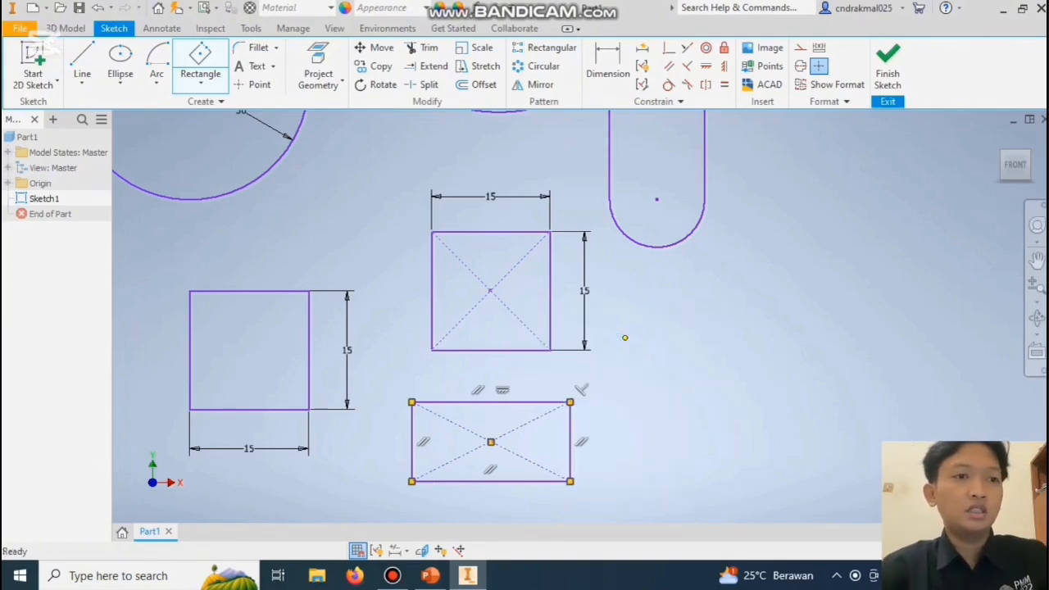
Draw a horizontal center-to-center slot starting at X 103 mm, Y 18 mm, with 20 mm between centers and a 6 mm width.
click(200, 80)
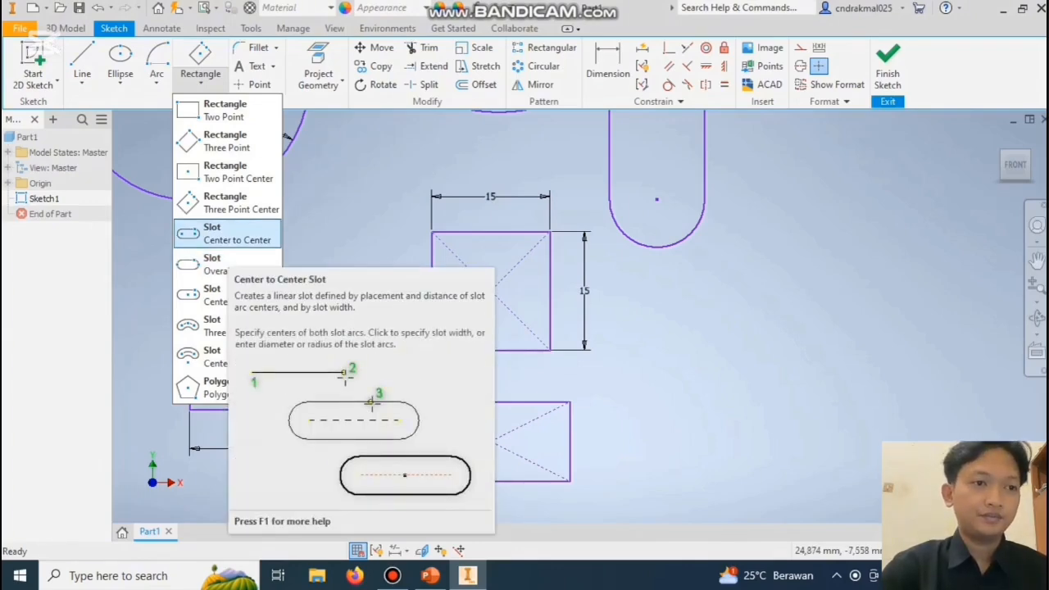
click(238, 234)
scroll(295, 295, down, 5)
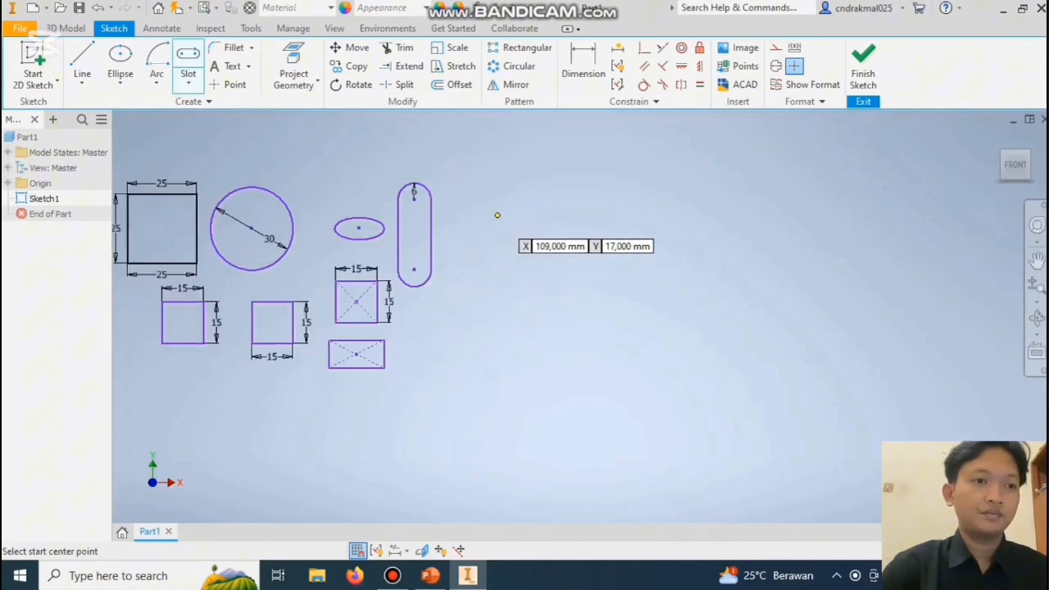
scroll(496, 216, up, 6)
scroll(480, 218, down, 3)
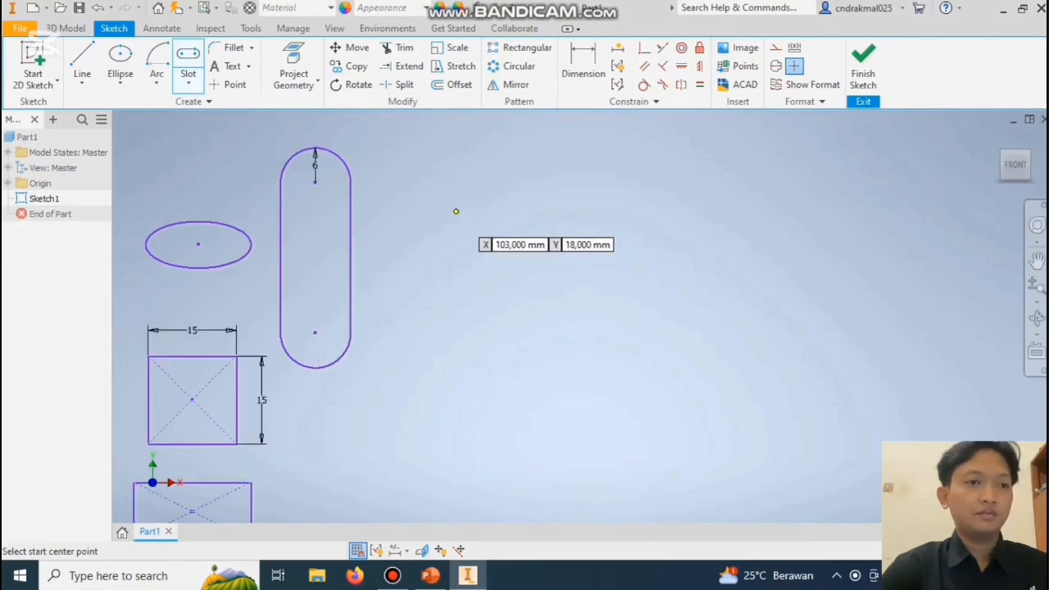
click(455, 211)
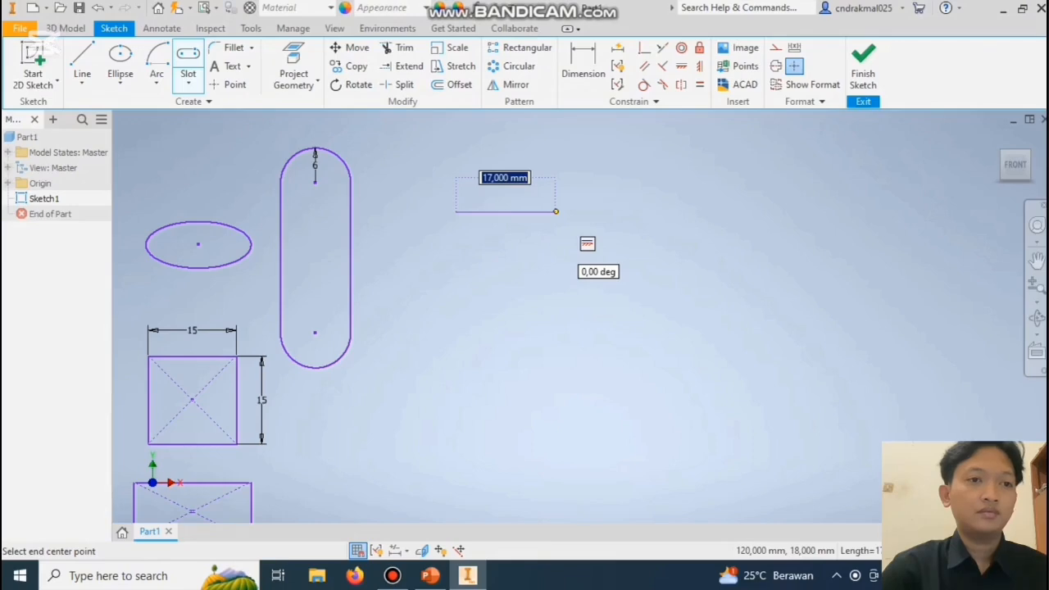
text(20)
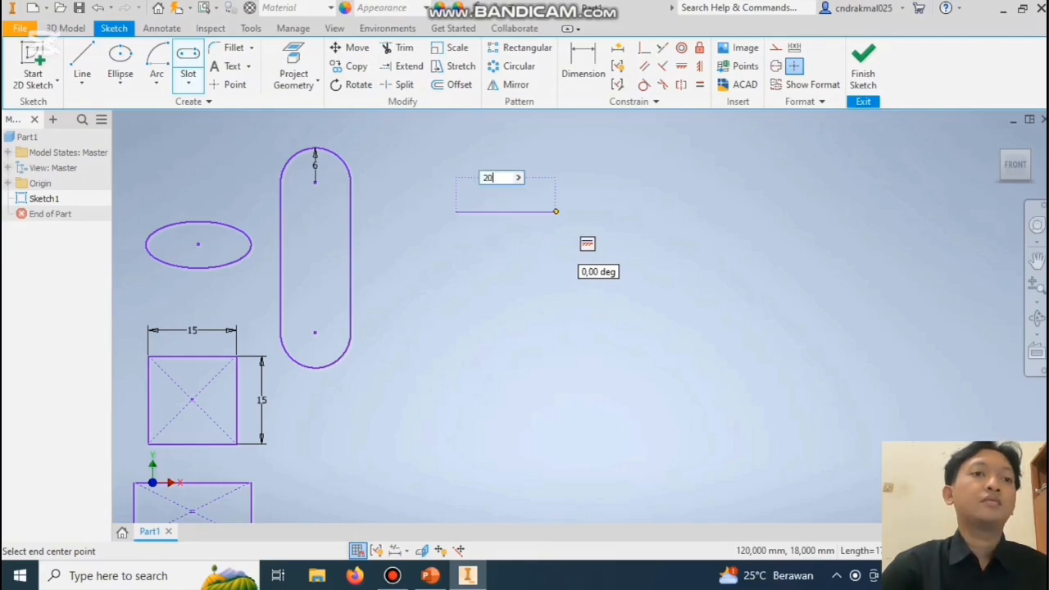
key(Return)
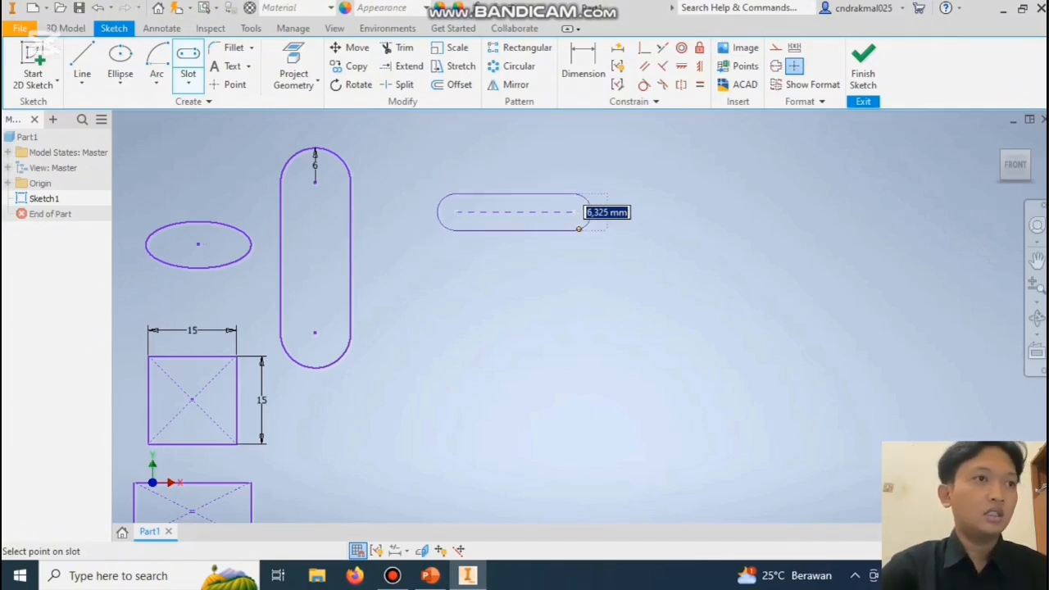
text(6)
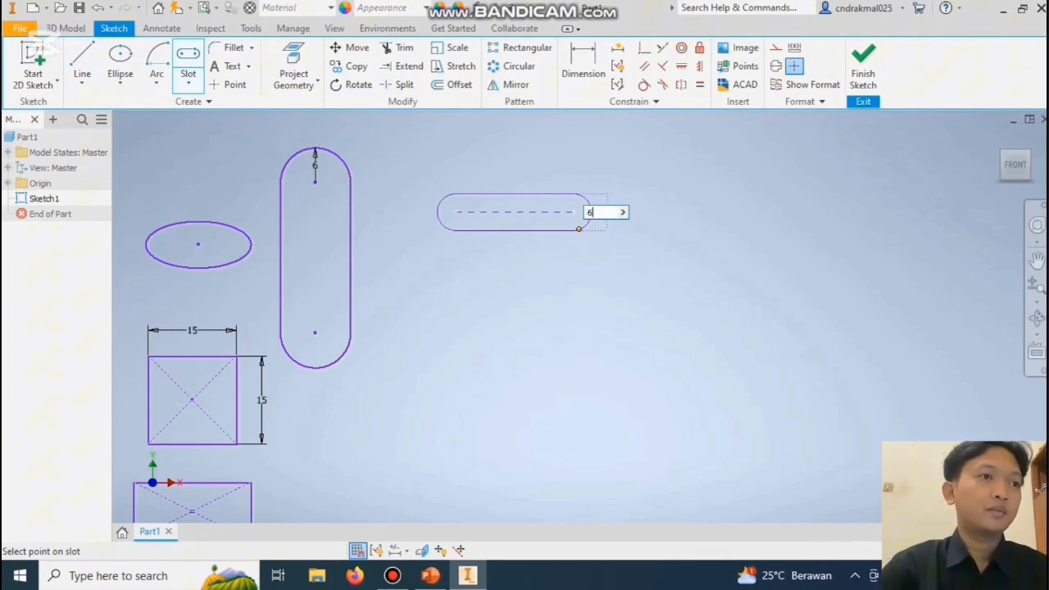
key(Return)
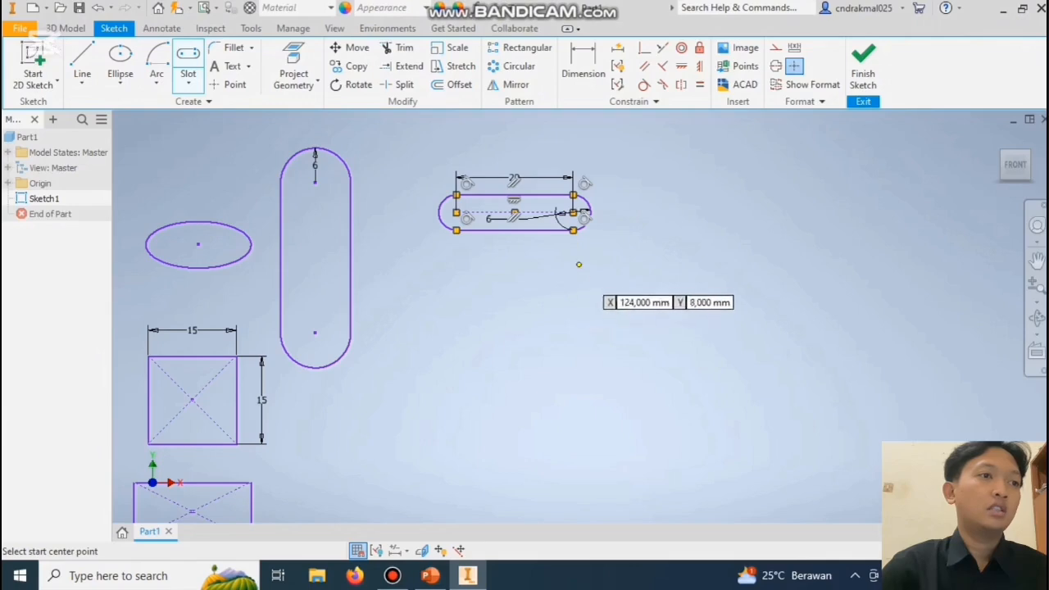
right_click(578, 264)
click(512, 266)
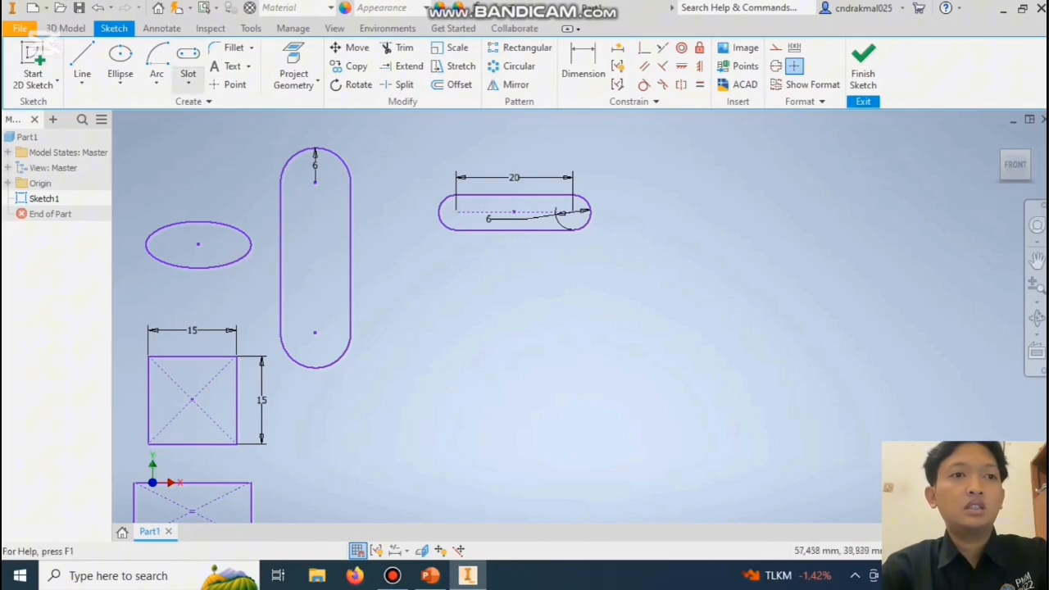
Draw a downward-curving three-point arc slot below the 20 mm slot, with a 15 mm center-arc radius and a 5 mm width.
click(188, 90)
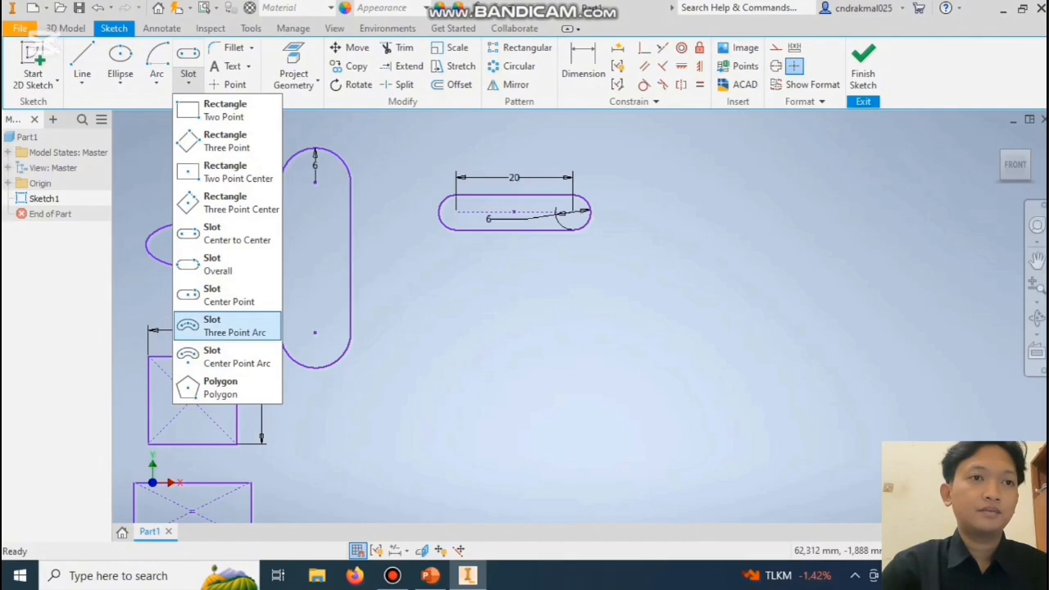
click(226, 326)
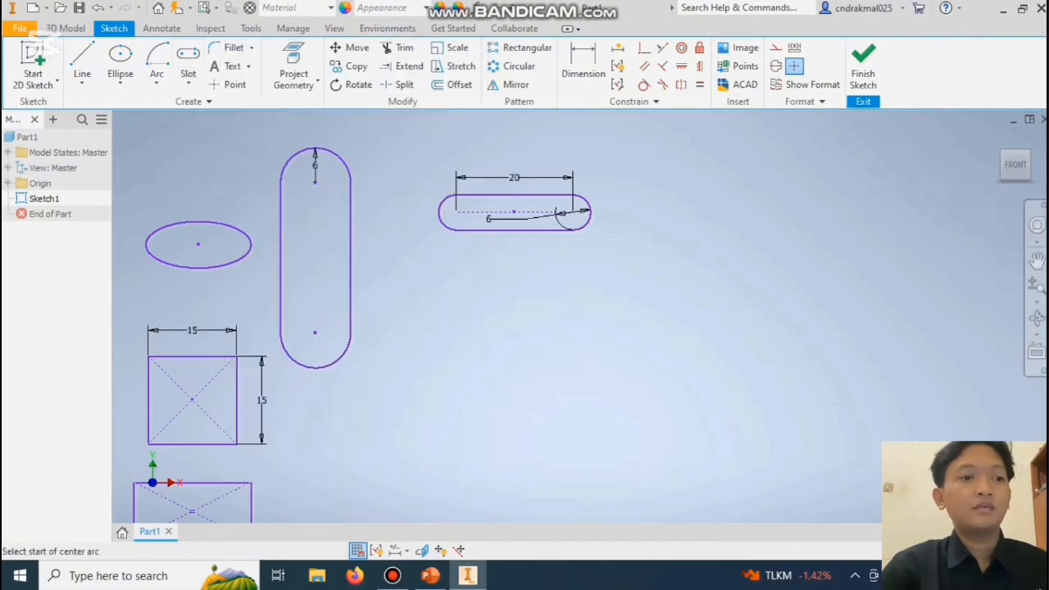
click(444, 322)
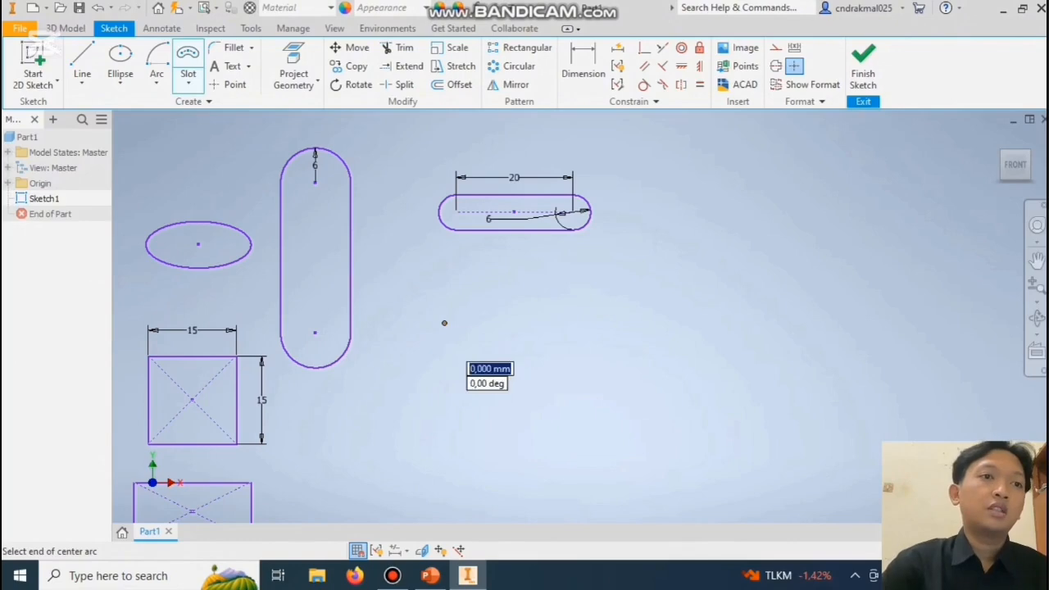
click(584, 323)
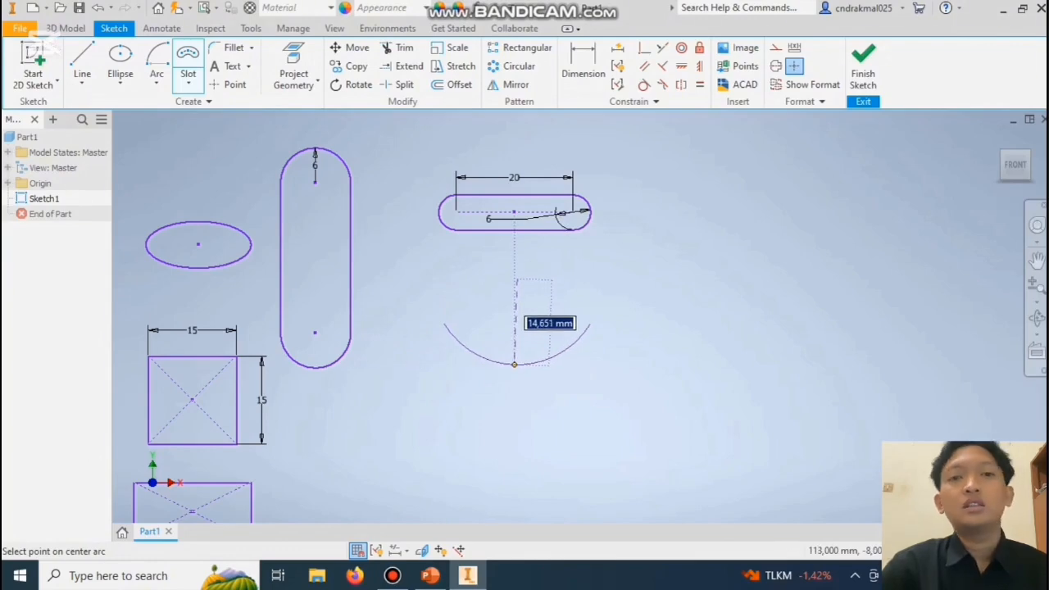
text(15)
key(Return)
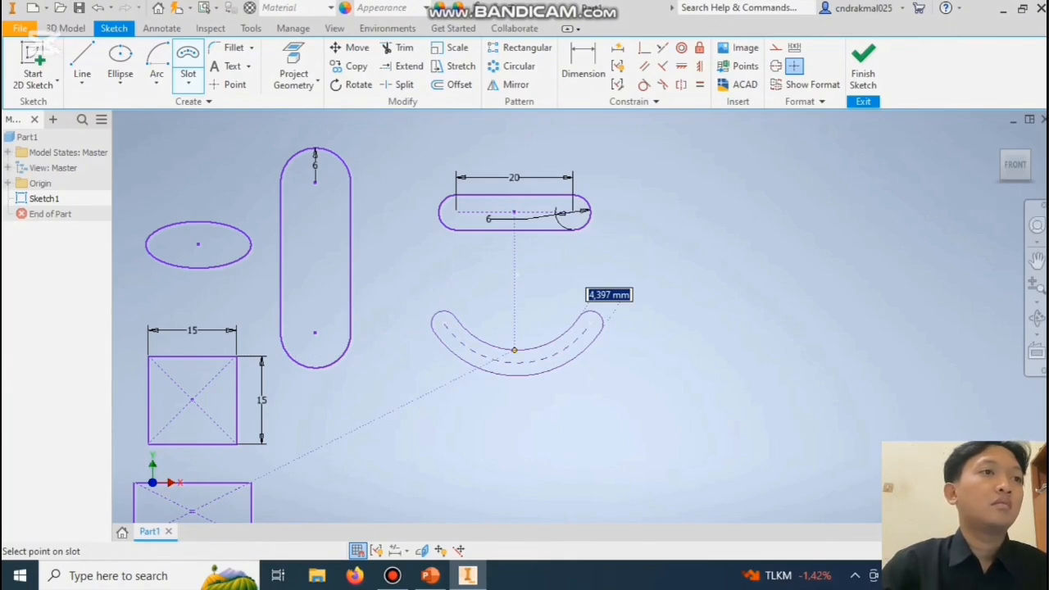
text(5)
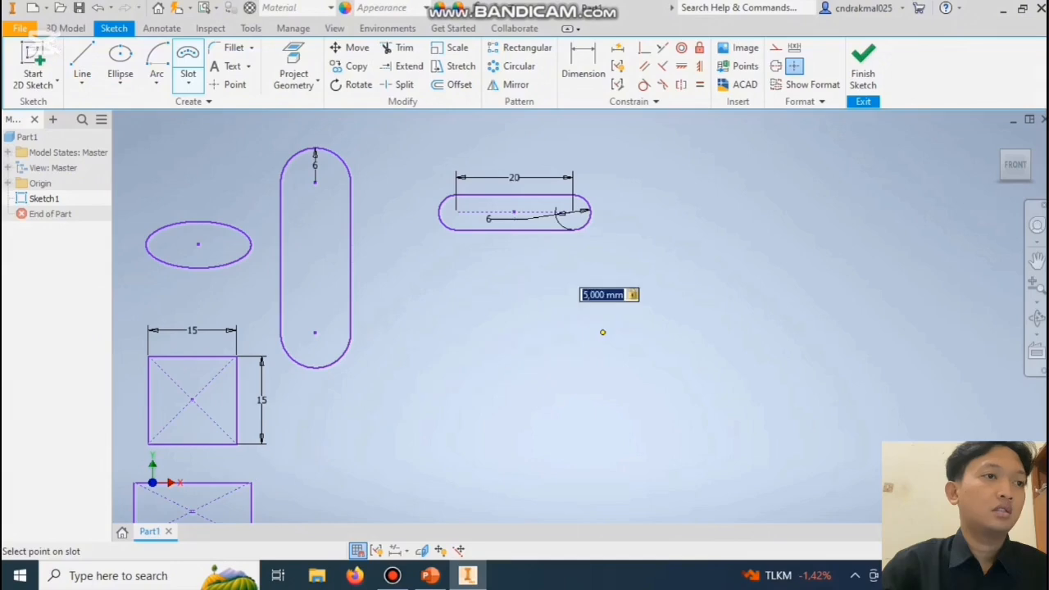
key(Return)
right_click(637, 423)
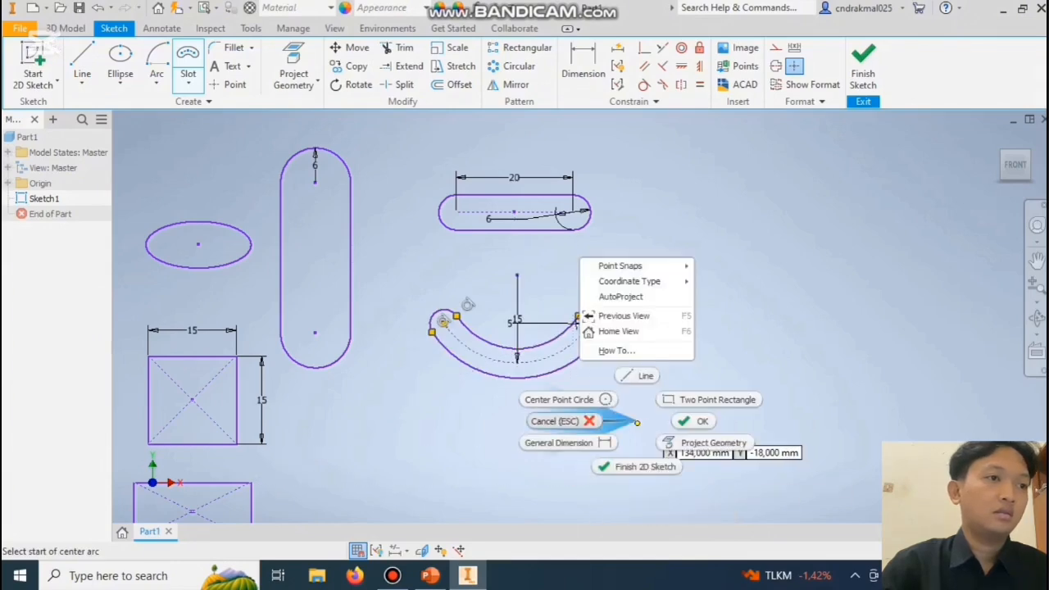
click(567, 422)
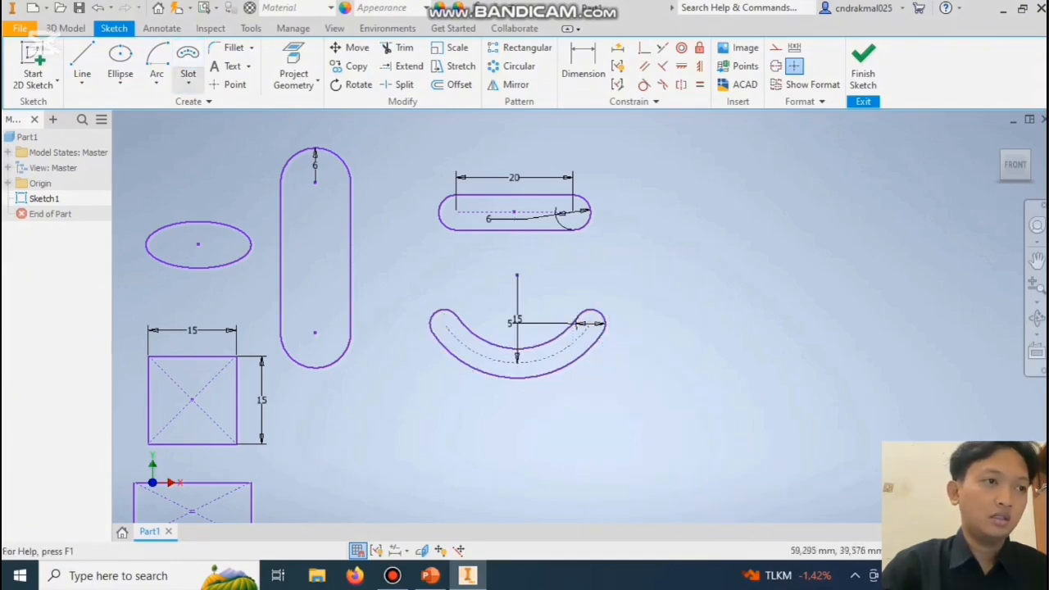
Draw an inscribed six-sided polygon beside the straight and arc slots, with its lower edge nearly horizontal.
click(189, 86)
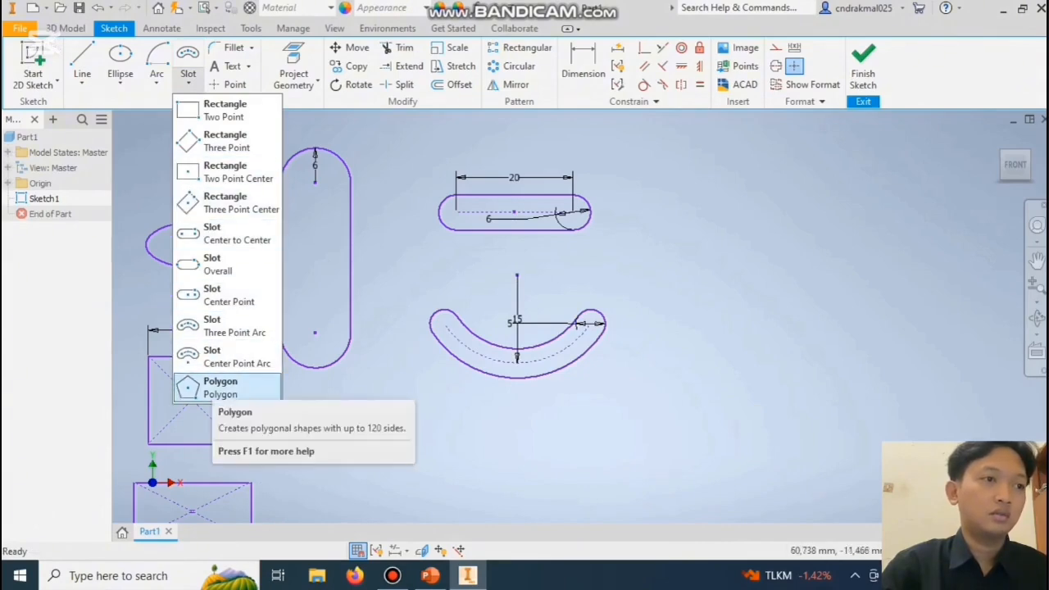
click(220, 386)
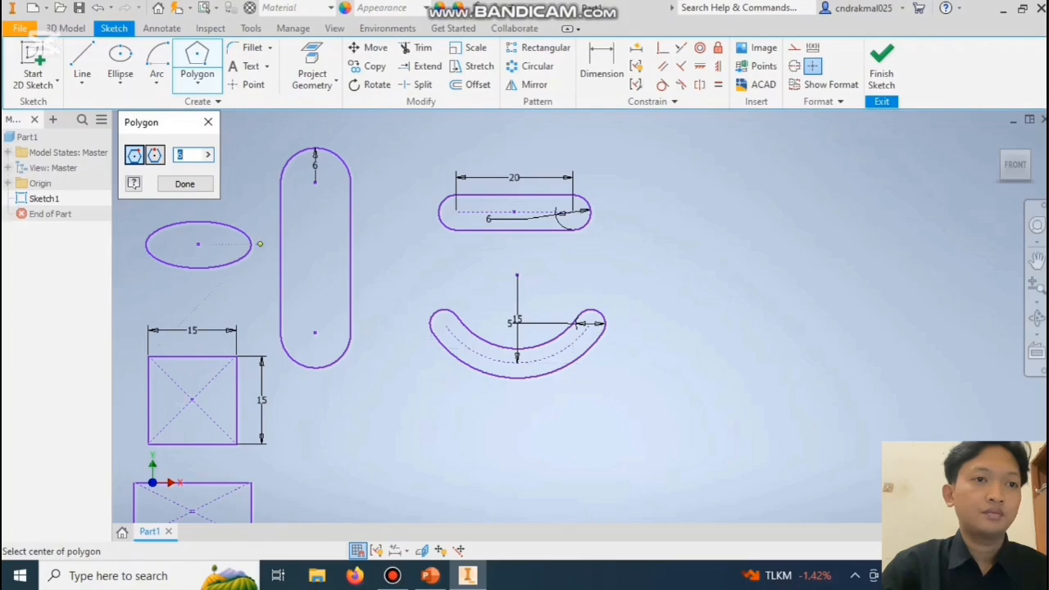
click(196, 91)
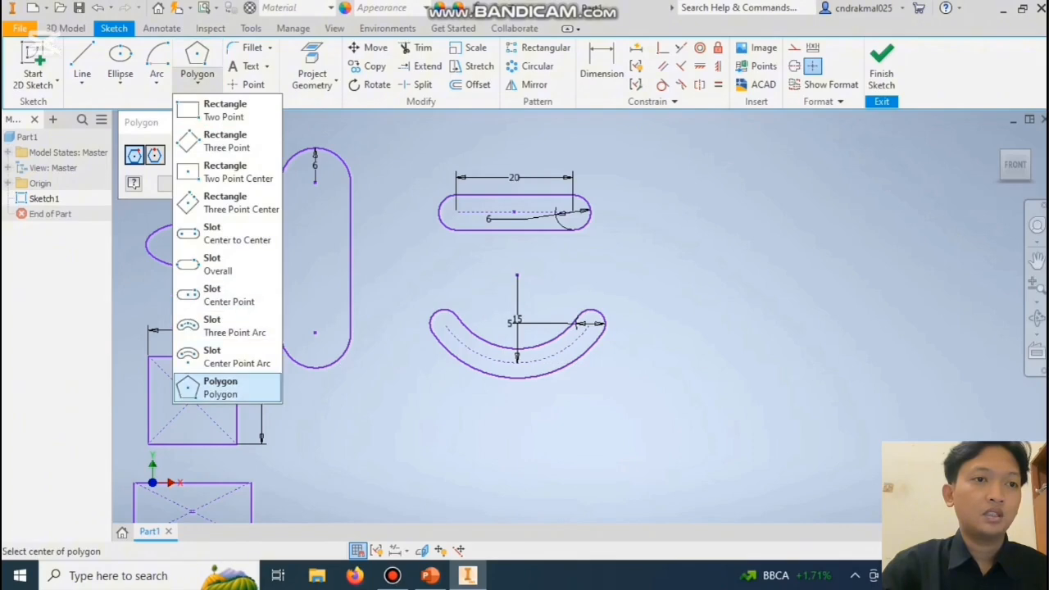
click(220, 387)
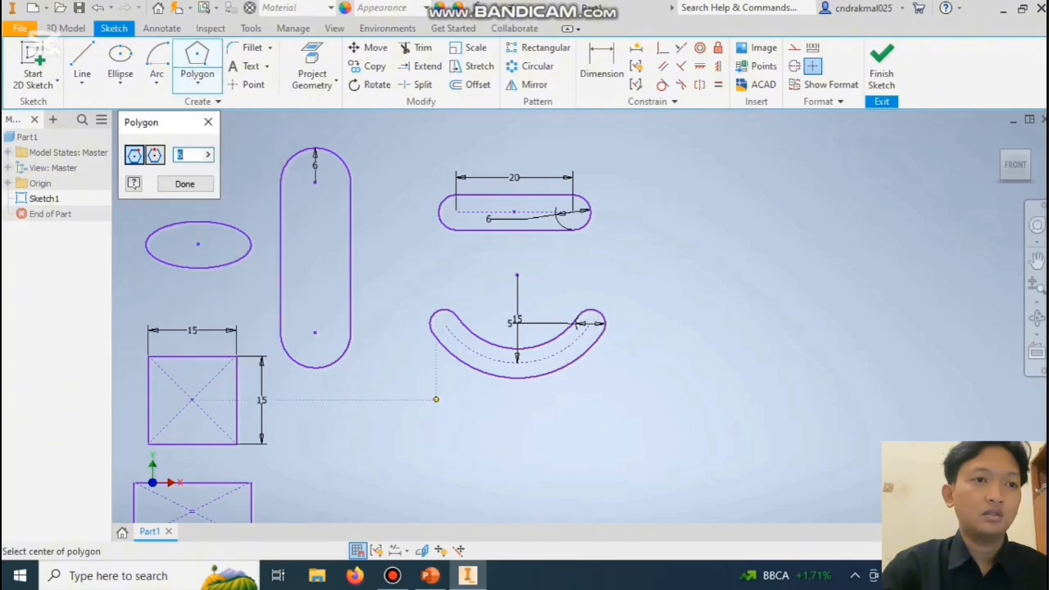
scroll(447, 398, up, 3)
scroll(404, 396, down, 5)
scroll(648, 288, up, 3)
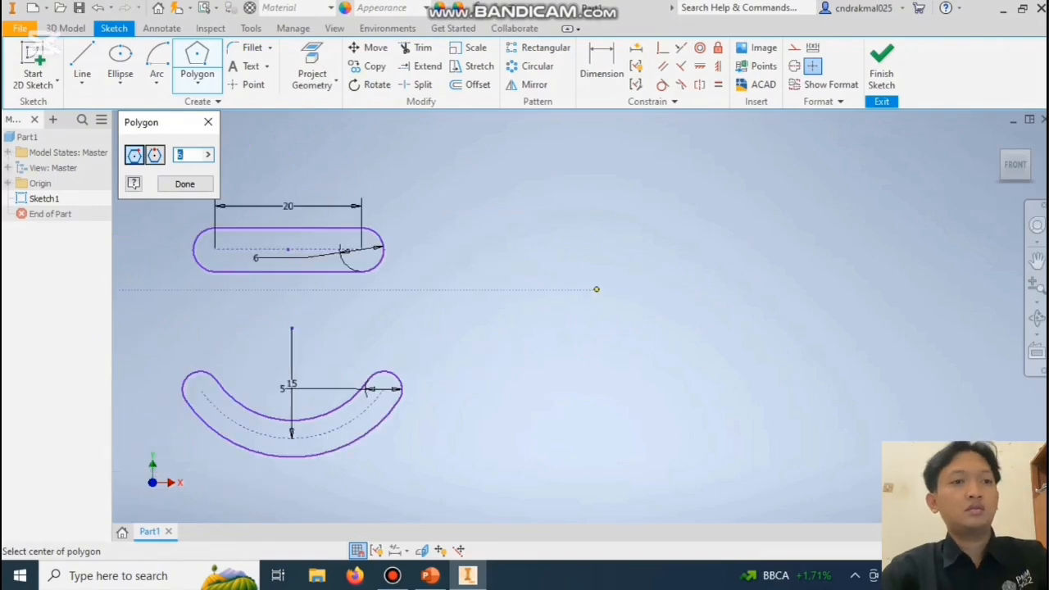
text(6)
click(610, 288)
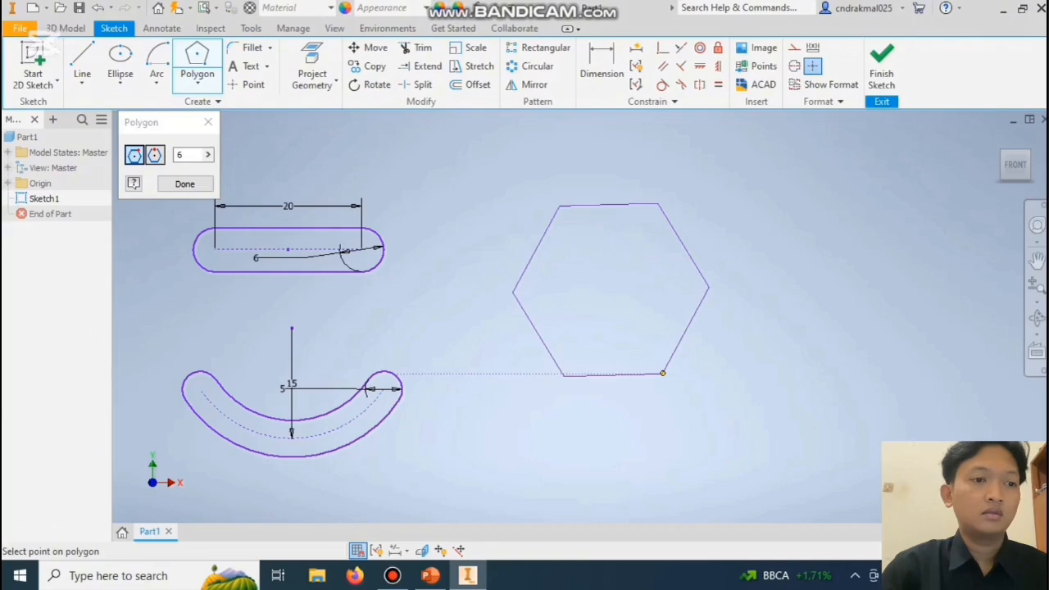
click(662, 373)
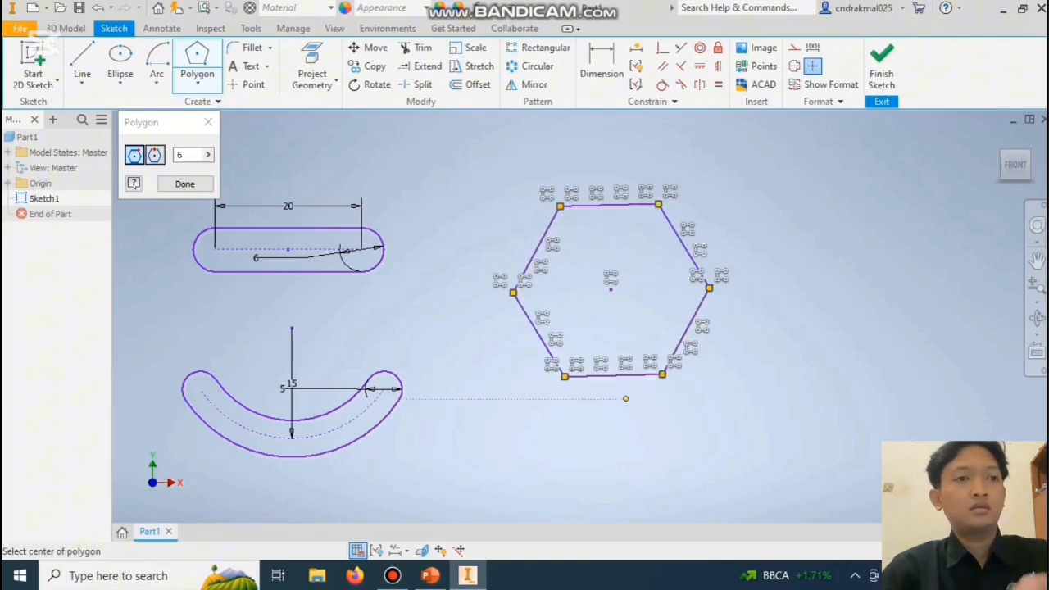
Draw an inscribed eight-sided polygon above the hexagon, smaller than the hexagon, and finish the Polygon command.
scroll(536, 424, down, 5)
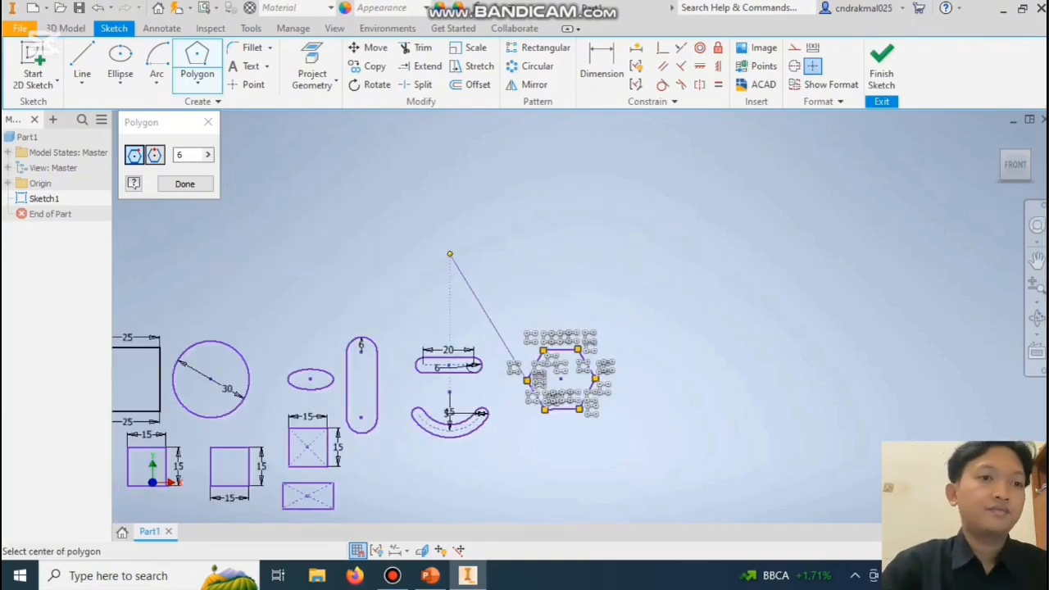
scroll(439, 235, up, 3)
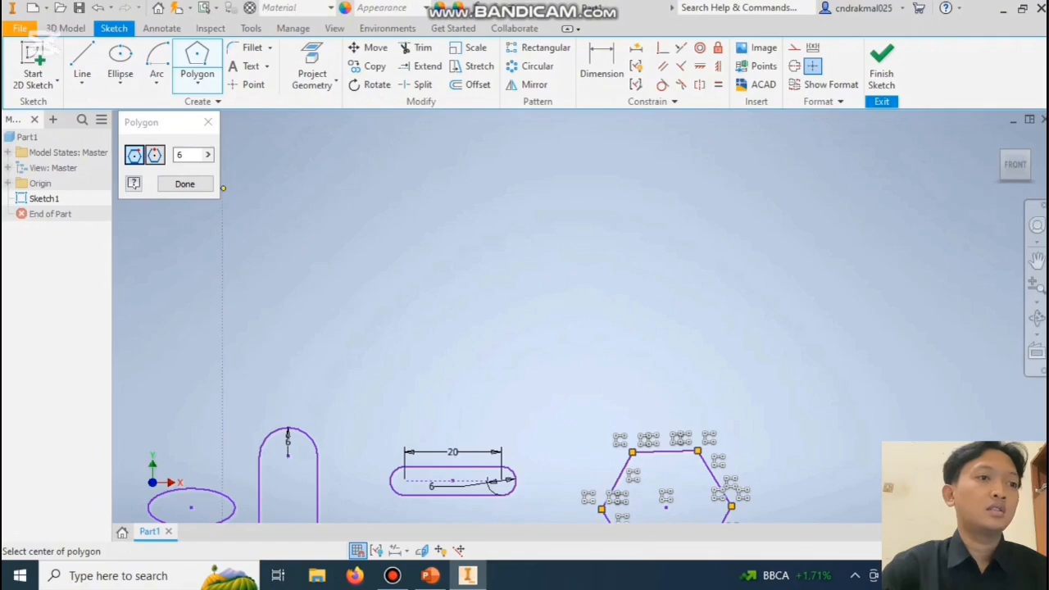
key(BackSpace)
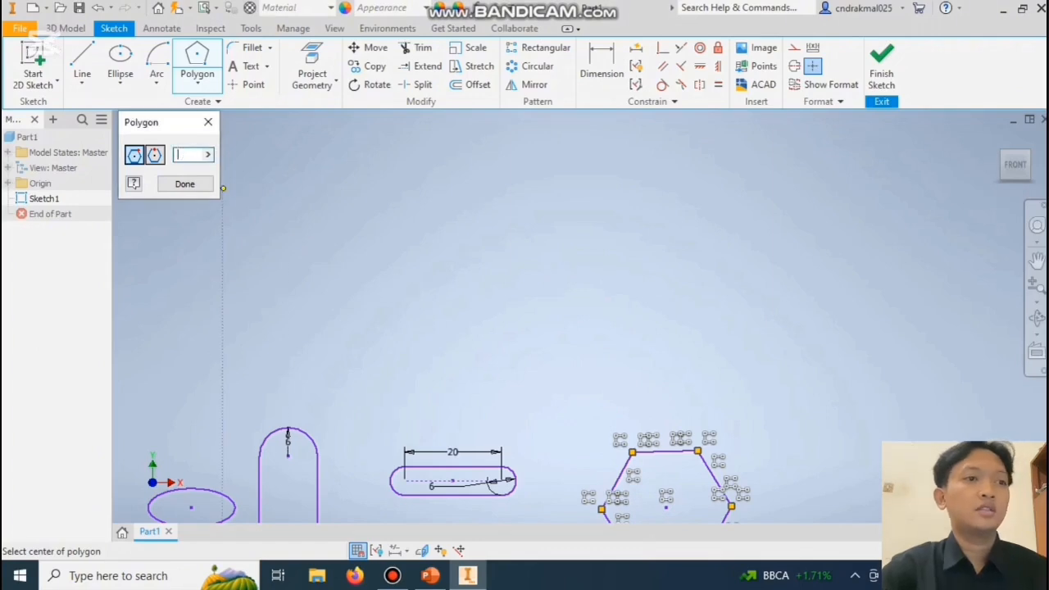
text(8)
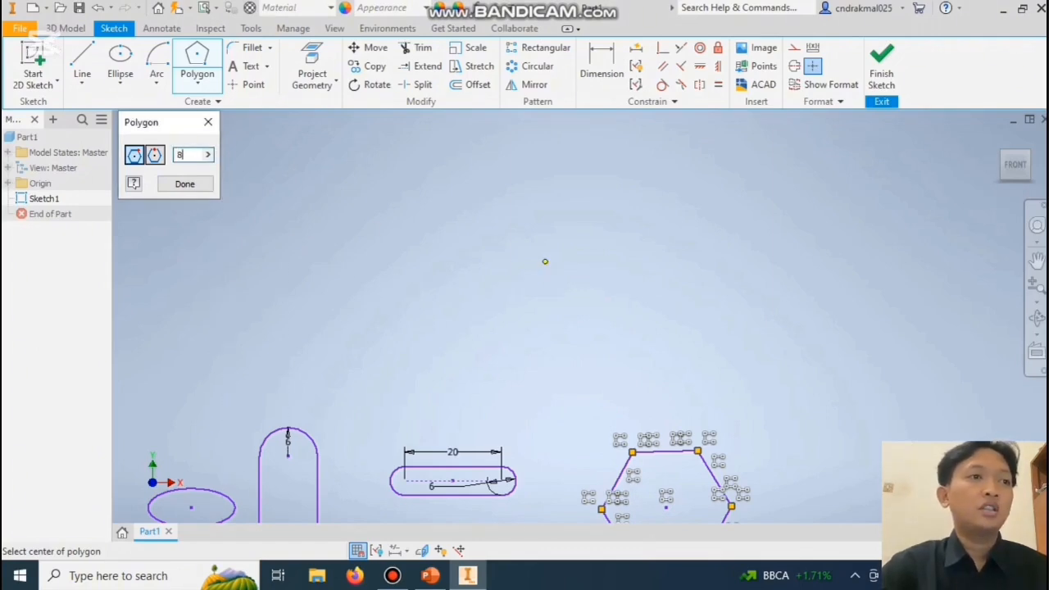
click(642, 208)
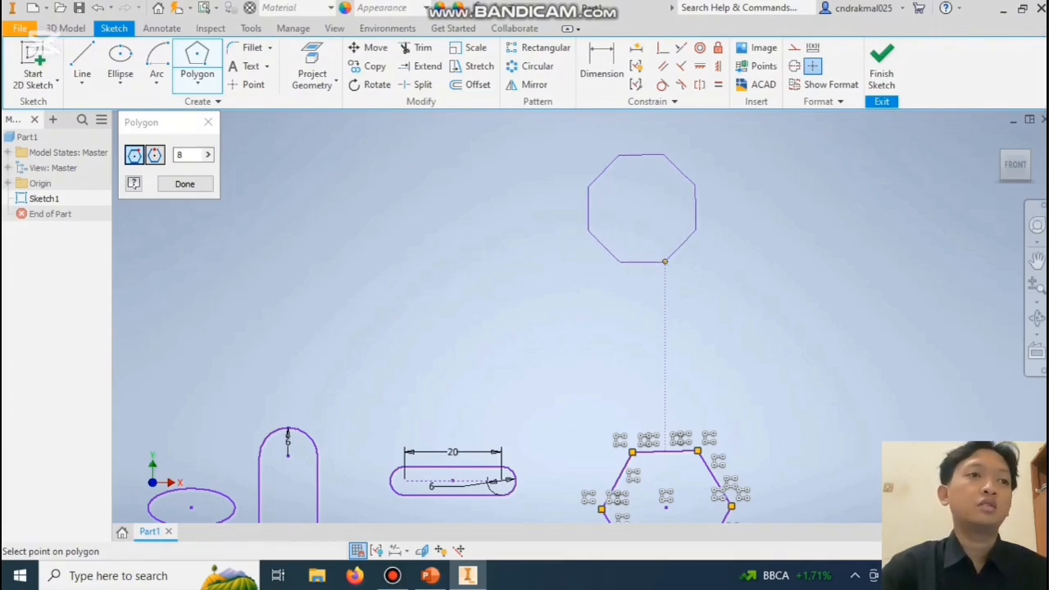
click(665, 261)
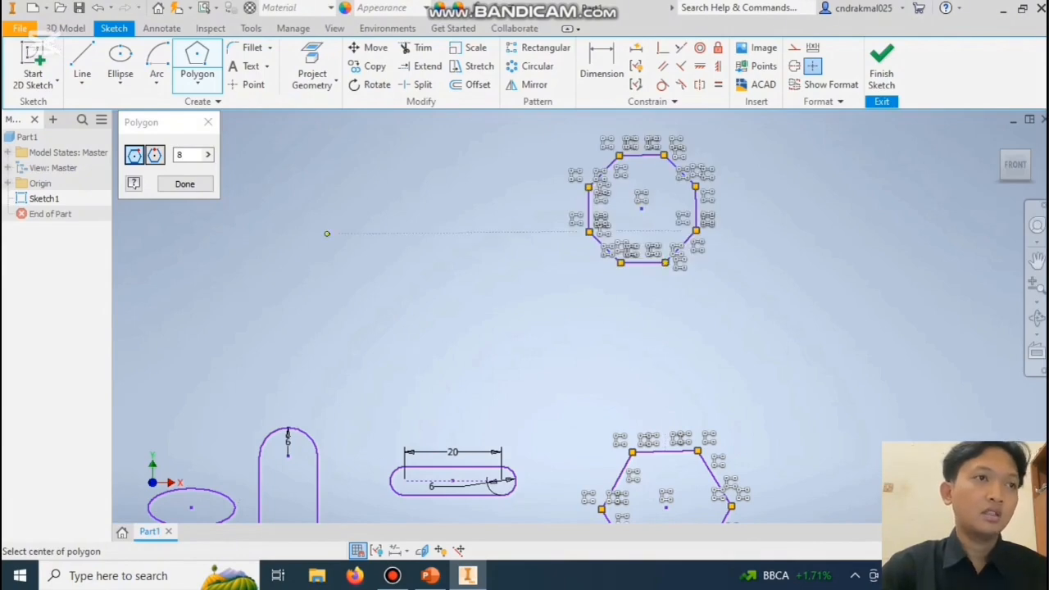
click(185, 183)
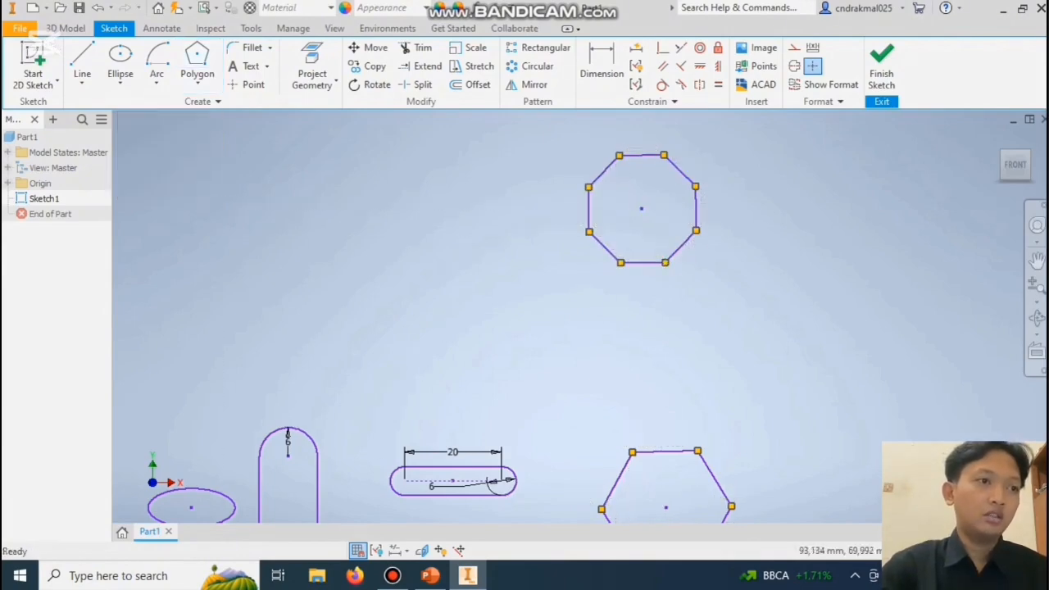
right_click(516, 188)
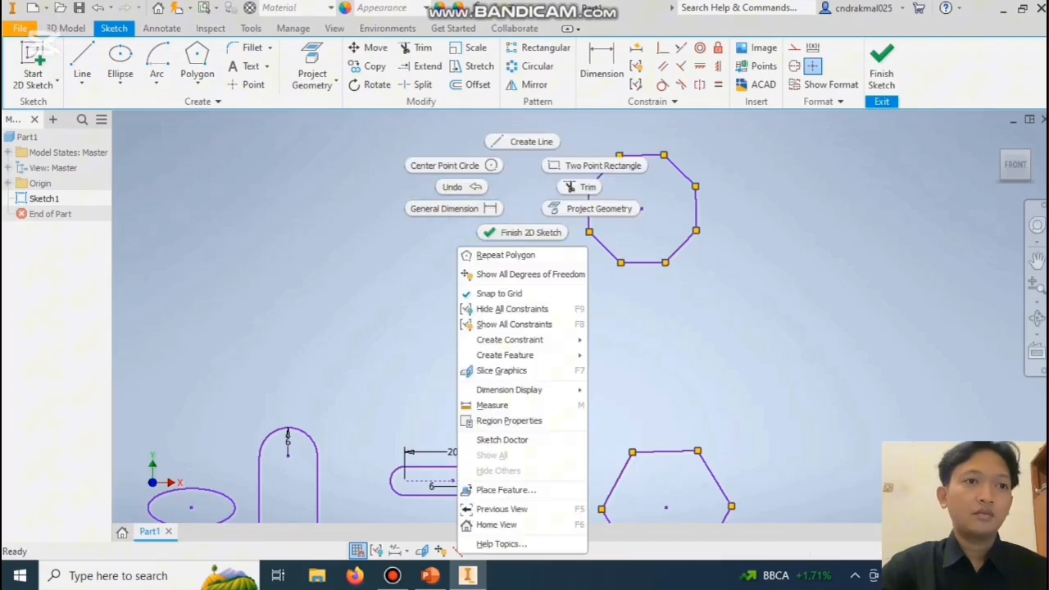
click(441, 278)
scroll(441, 279, up, 3)
scroll(793, 318, up, 3)
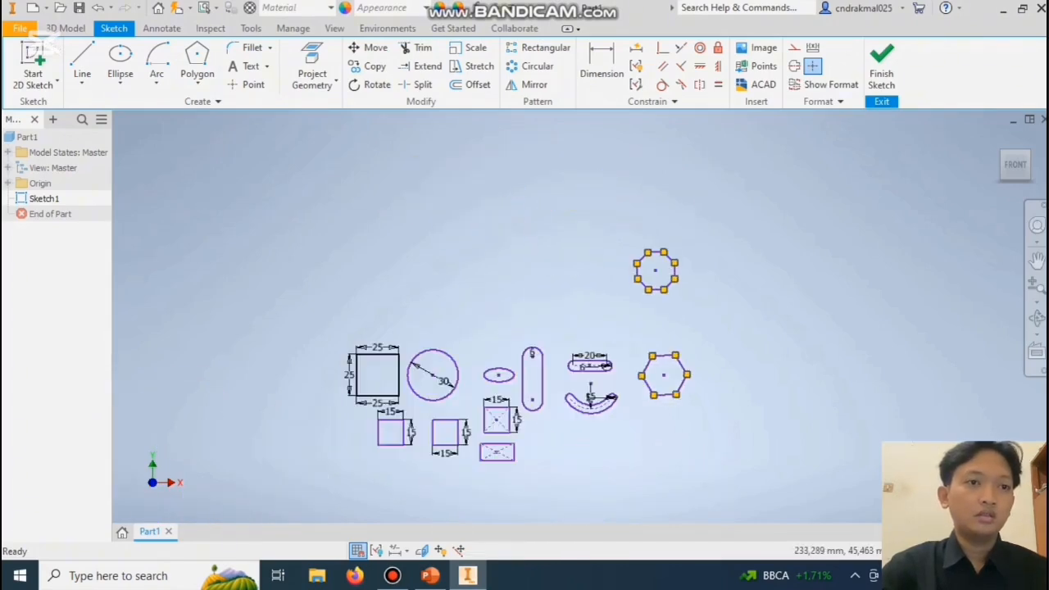
scroll(402, 464, down, 4)
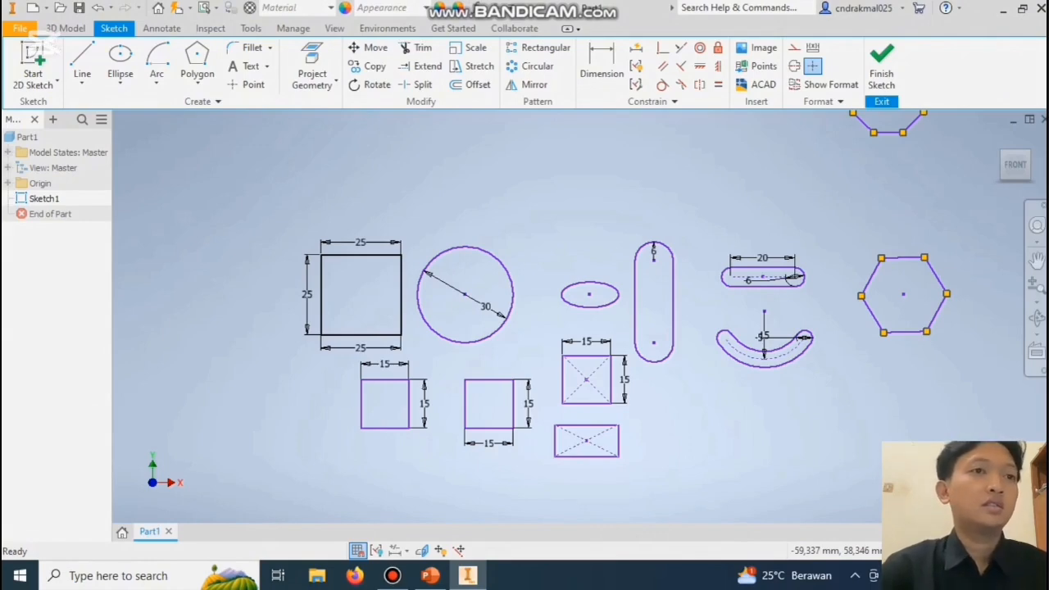
scroll(270, 239, up, 3)
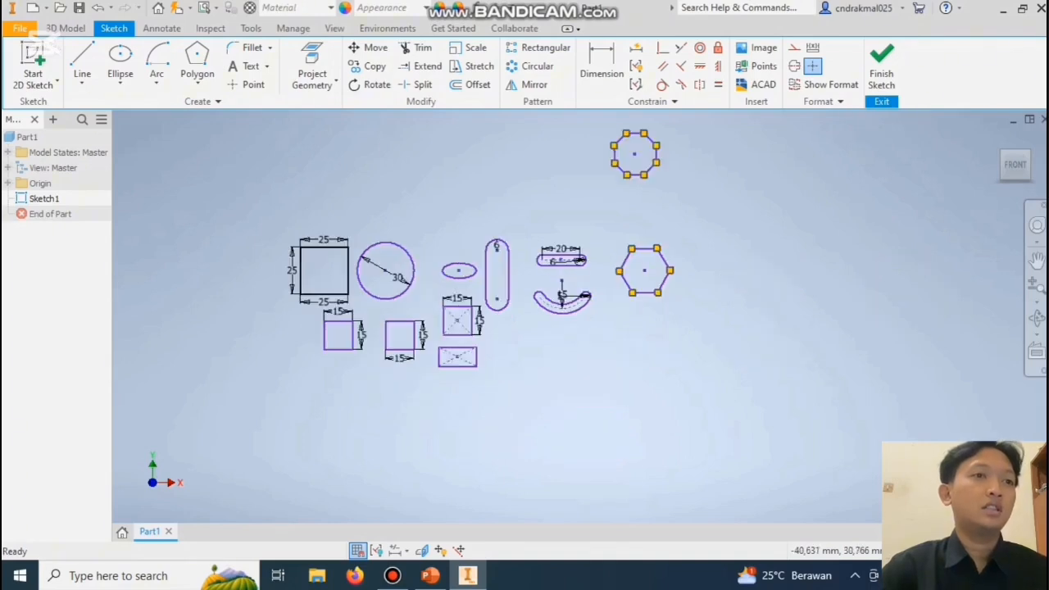
scroll(270, 239, down, 7)
scroll(271, 239, up, 3)
click(393, 575)
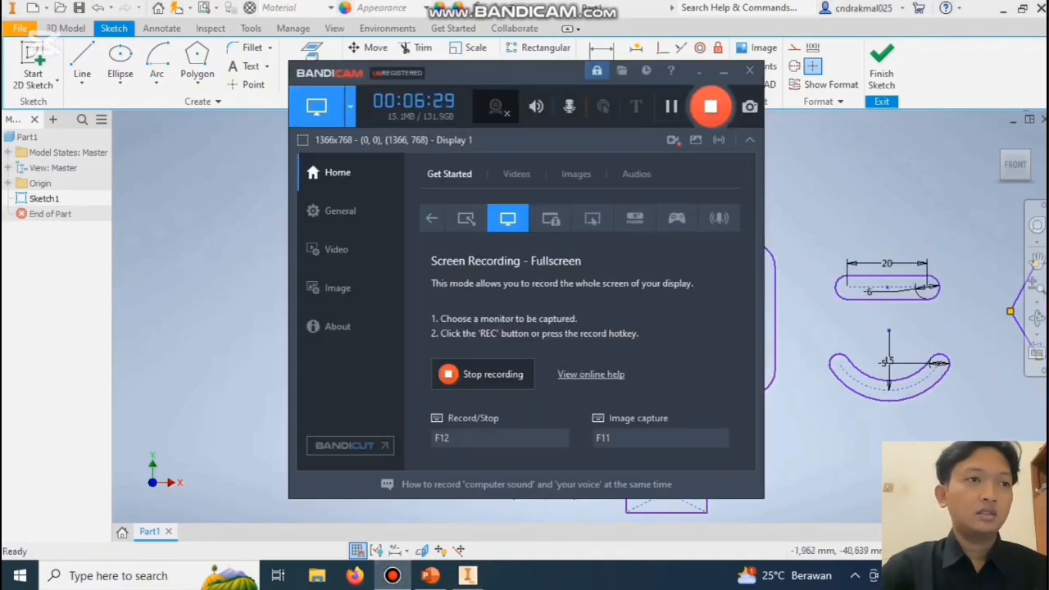
click(722, 72)
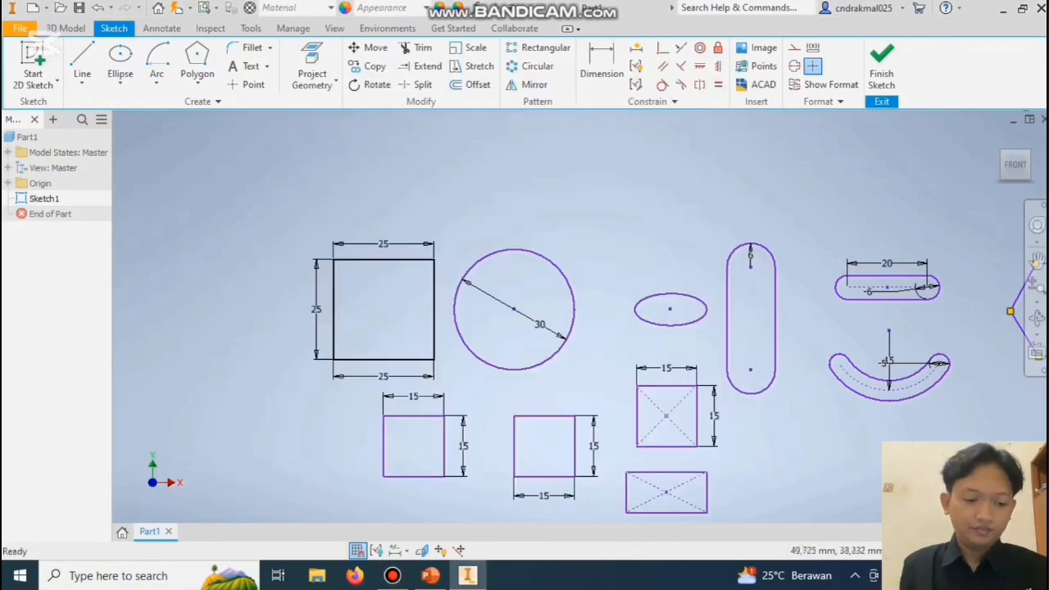
scroll(546, 305, up, 3)
scroll(578, 324, down, 4)
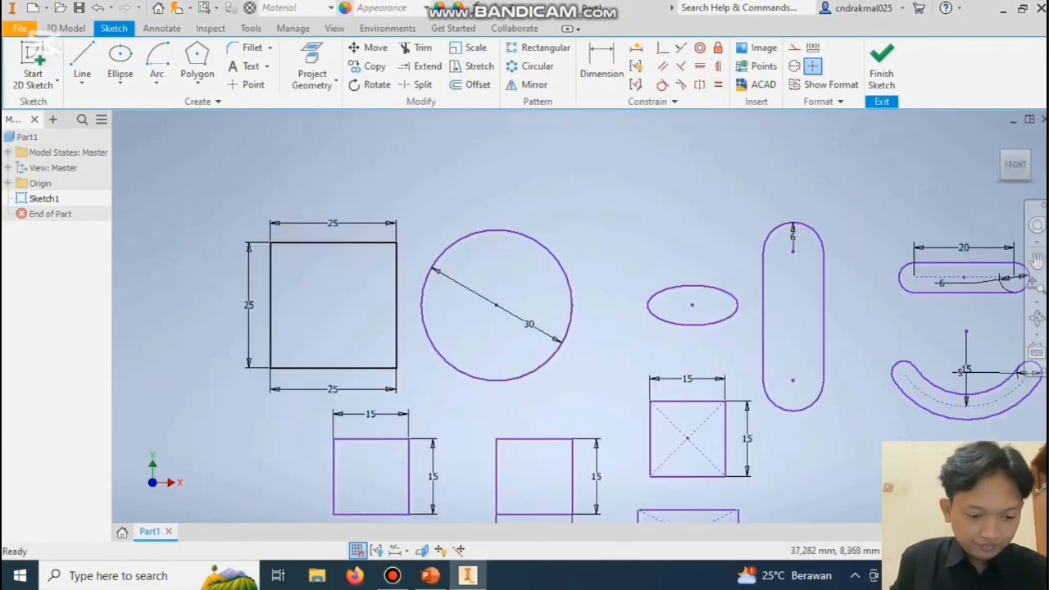
scroll(577, 324, up, 3)
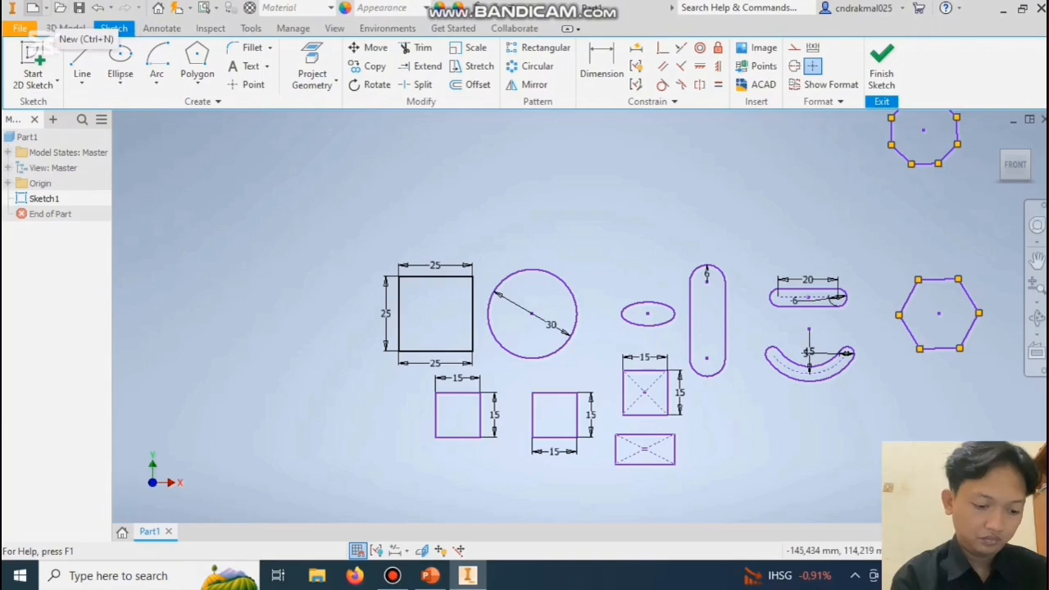
Create a new part from the metric Standard (mm).ipt template.
click(33, 8)
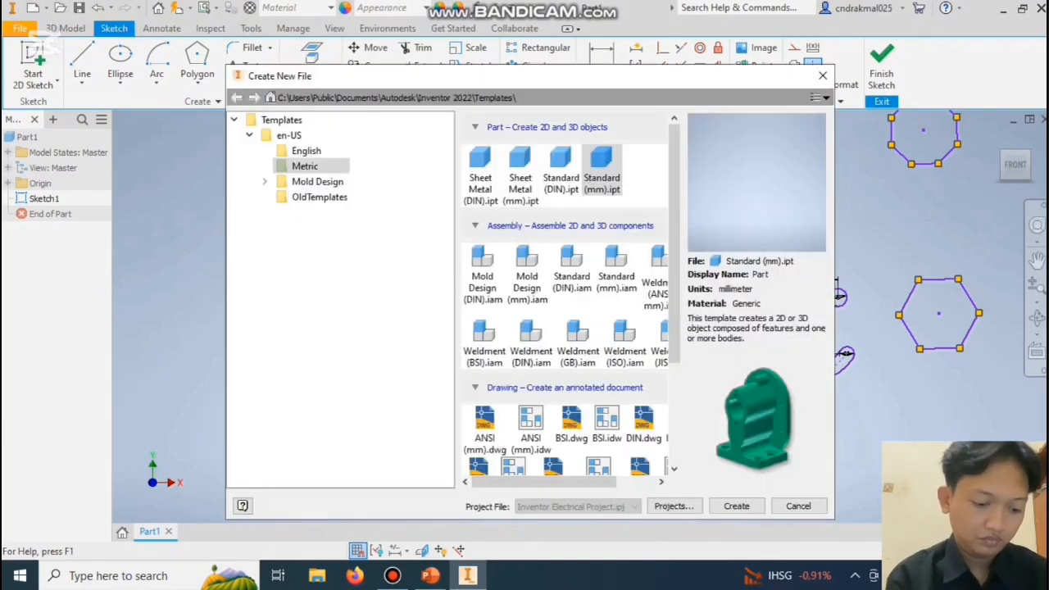
key(Escape)
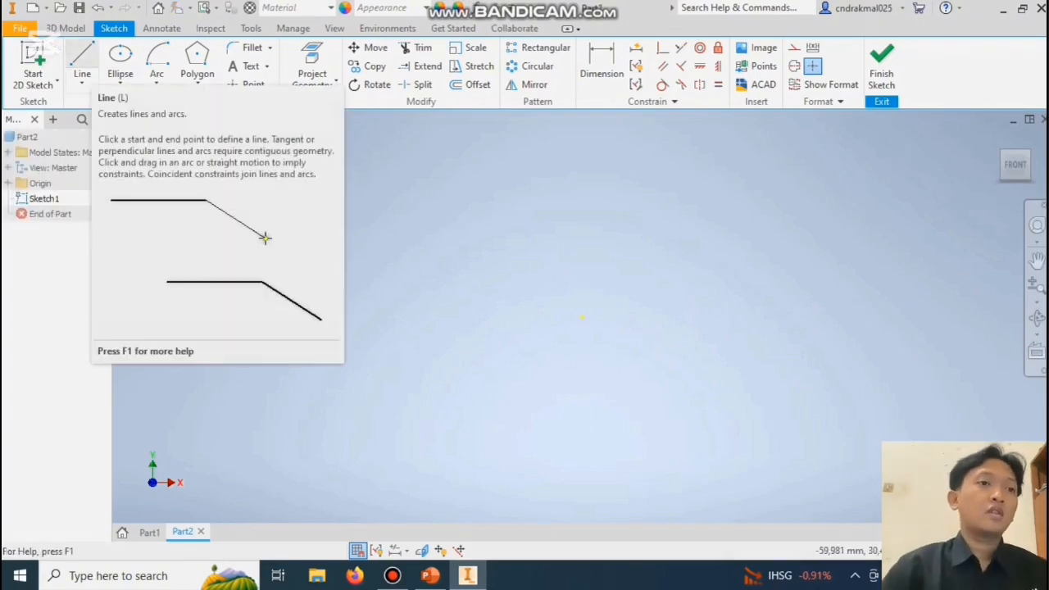
Draw a two-point center rectangle on the sketch origin, 30 mm wide and 30 mm high, and finish the Rectangle command.
click(196, 80)
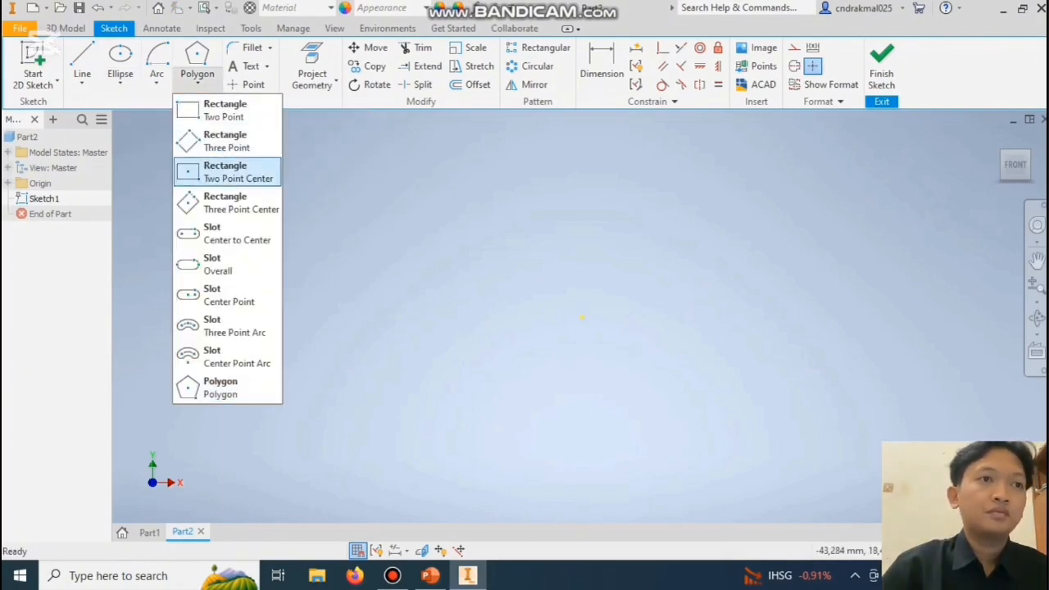
click(227, 172)
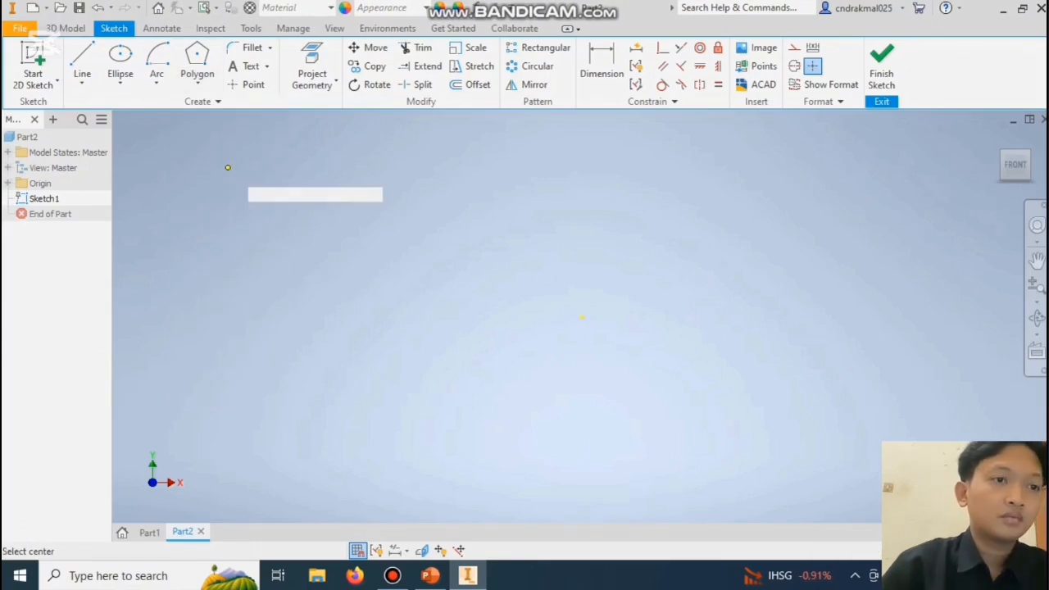
click(581, 316)
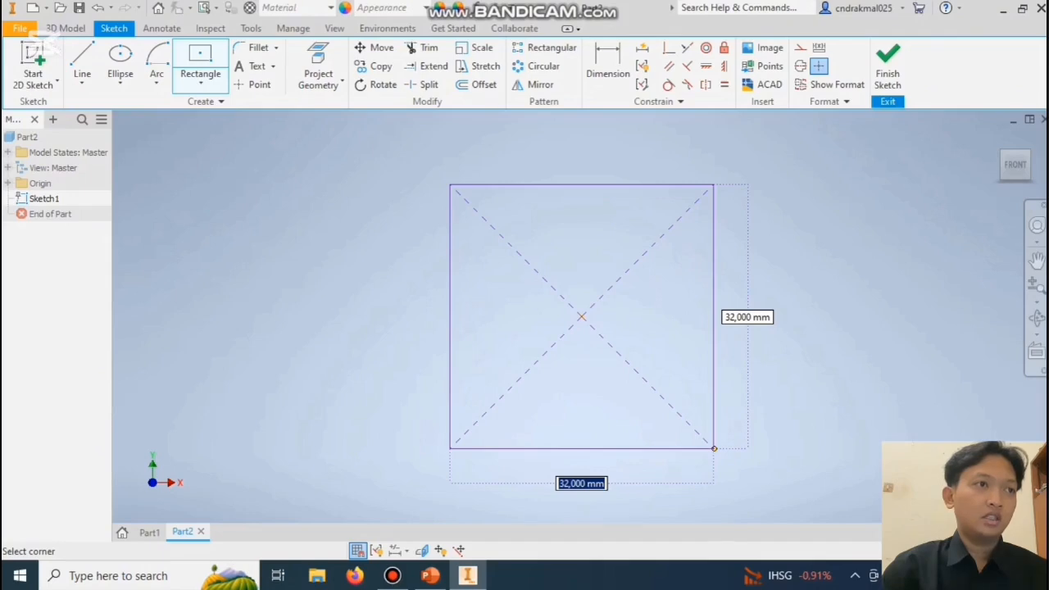
text(30)
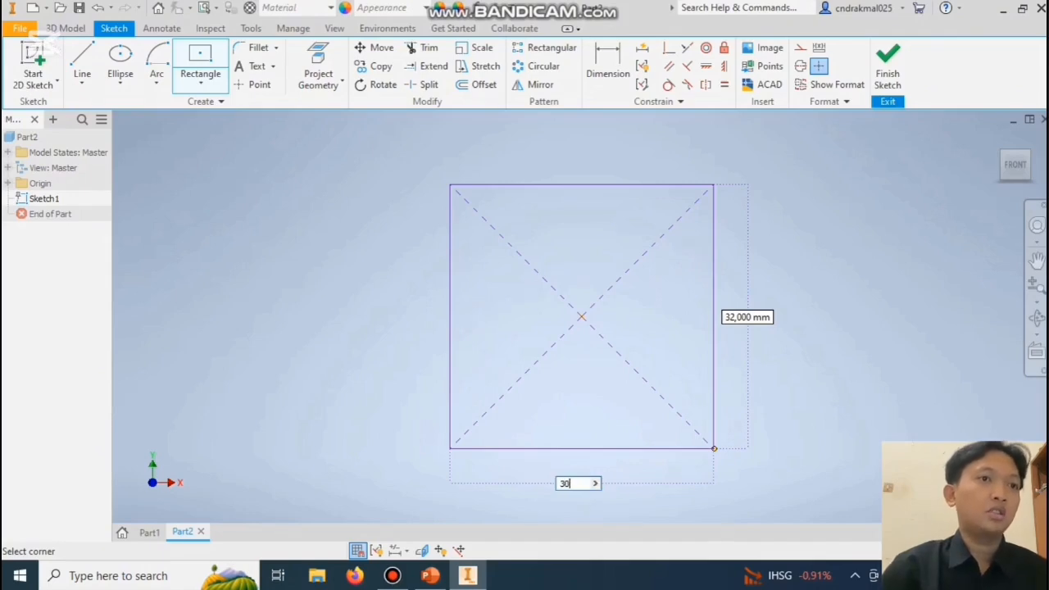
key(Tab)
text(30)
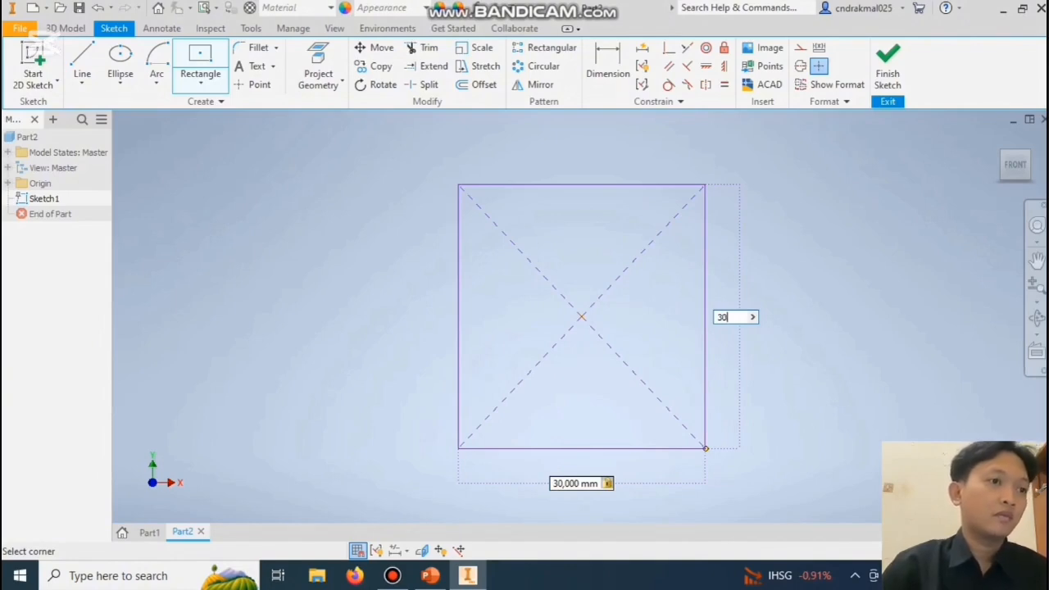
key(Return)
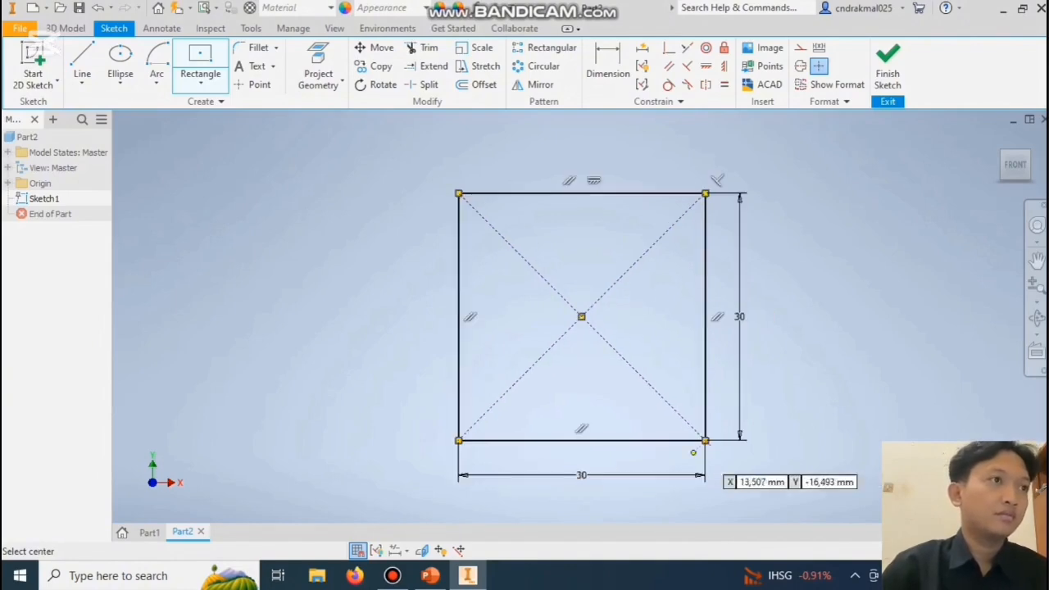
right_click(362, 201)
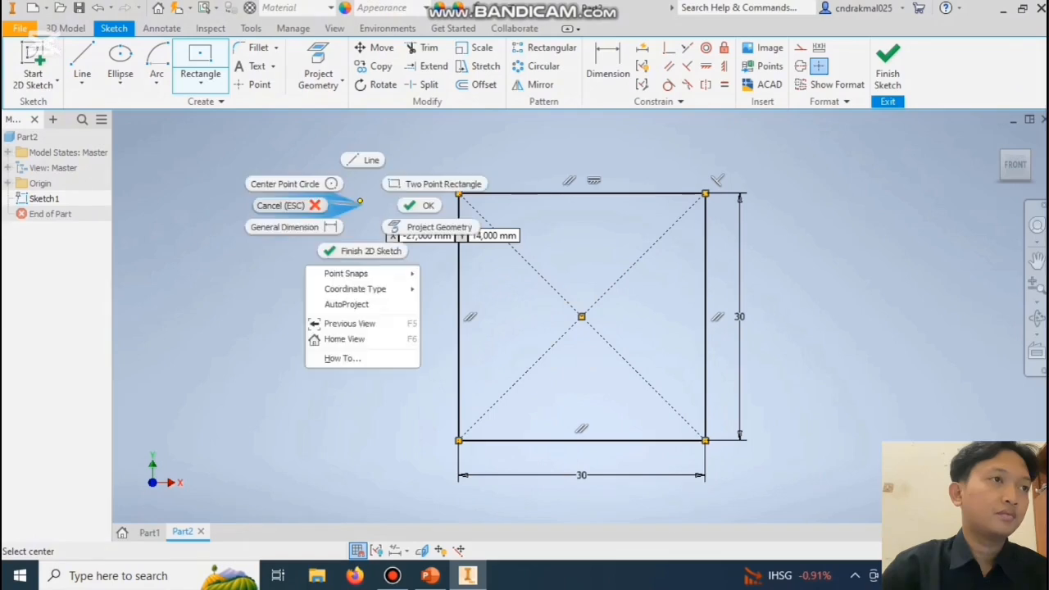
click(419, 204)
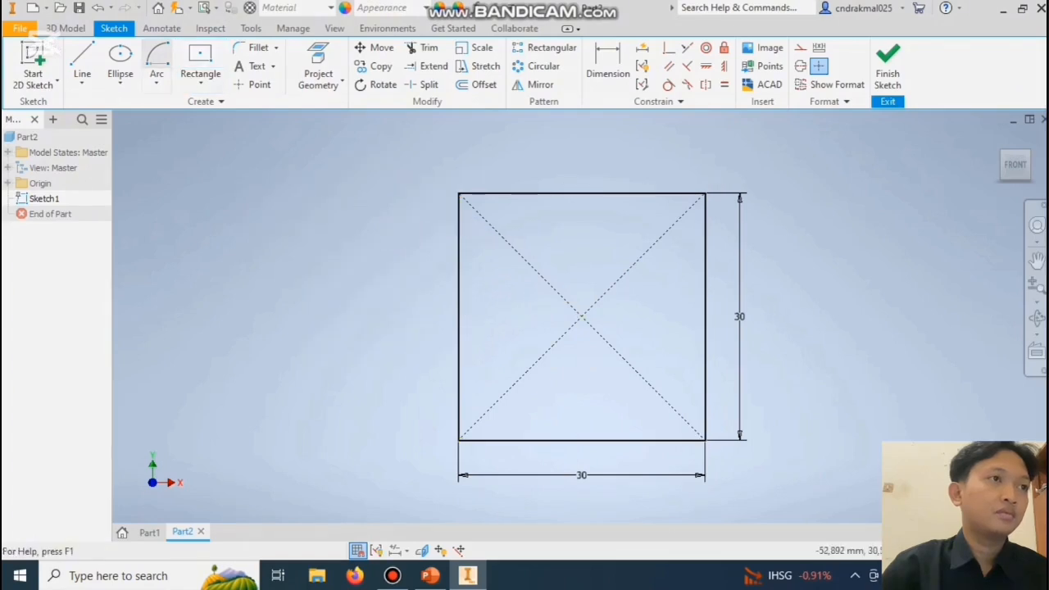
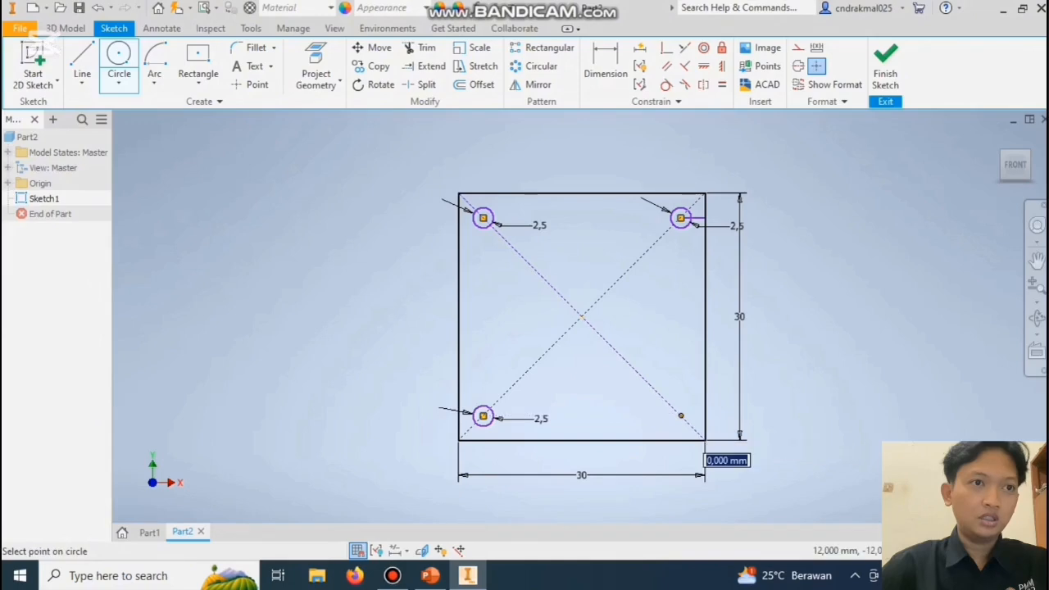
Give the circle near the square's lower-right corner a 2.5 mm diameter and end the Circle command.
text(2,5)
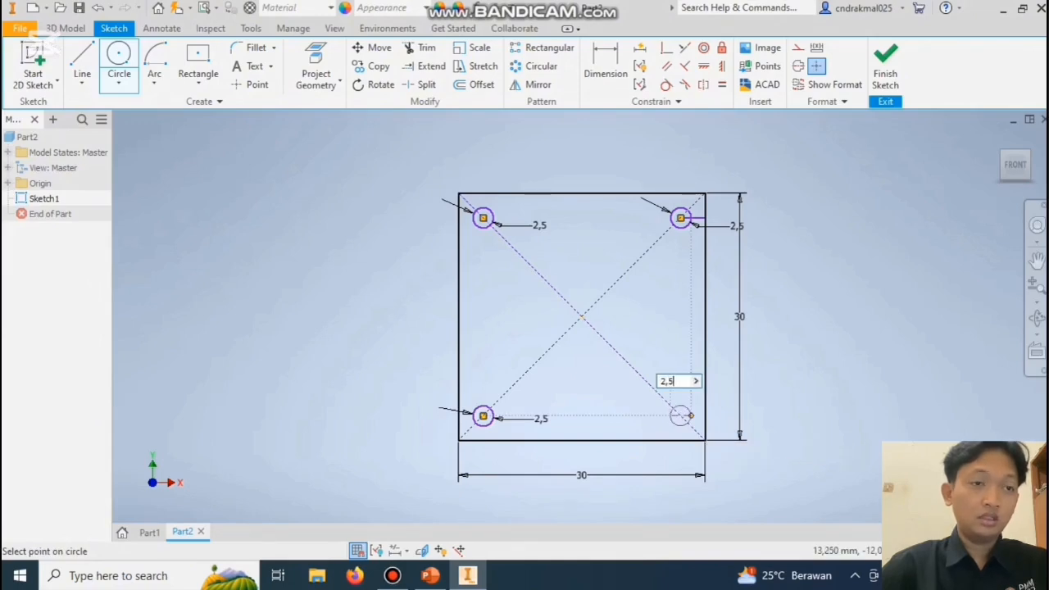
key(Return)
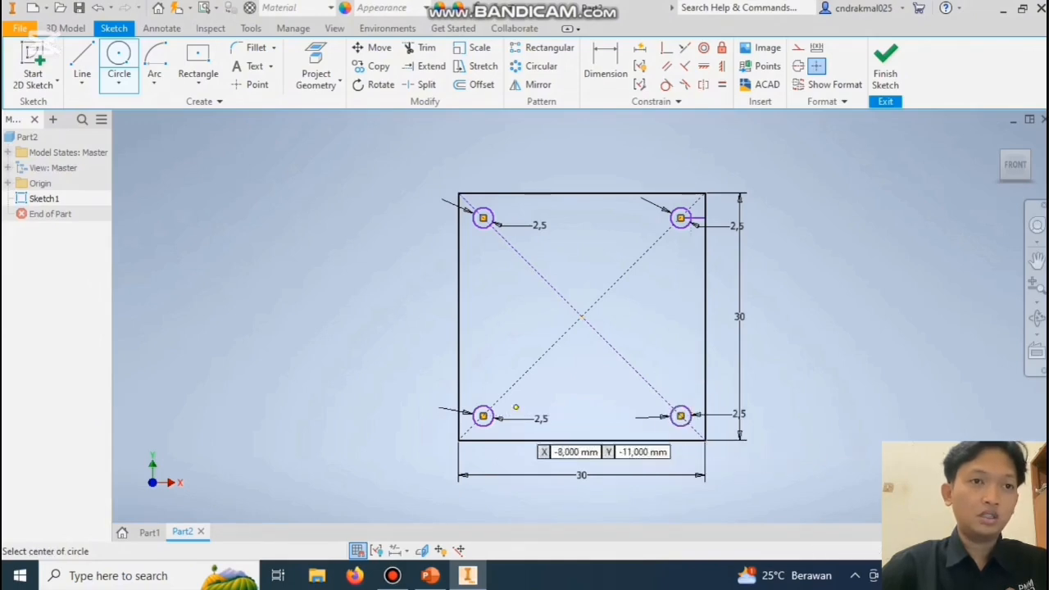
right_click(425, 274)
click(372, 276)
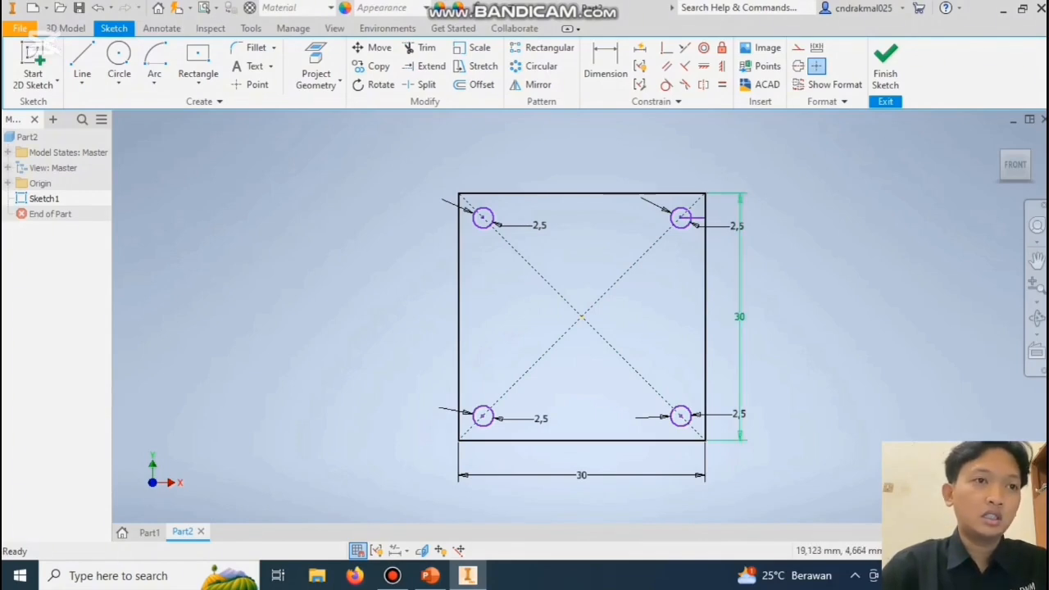
Delete the square's vertical dimension and the diameter dimensions of the two upper corner circles.
right_click(739, 240)
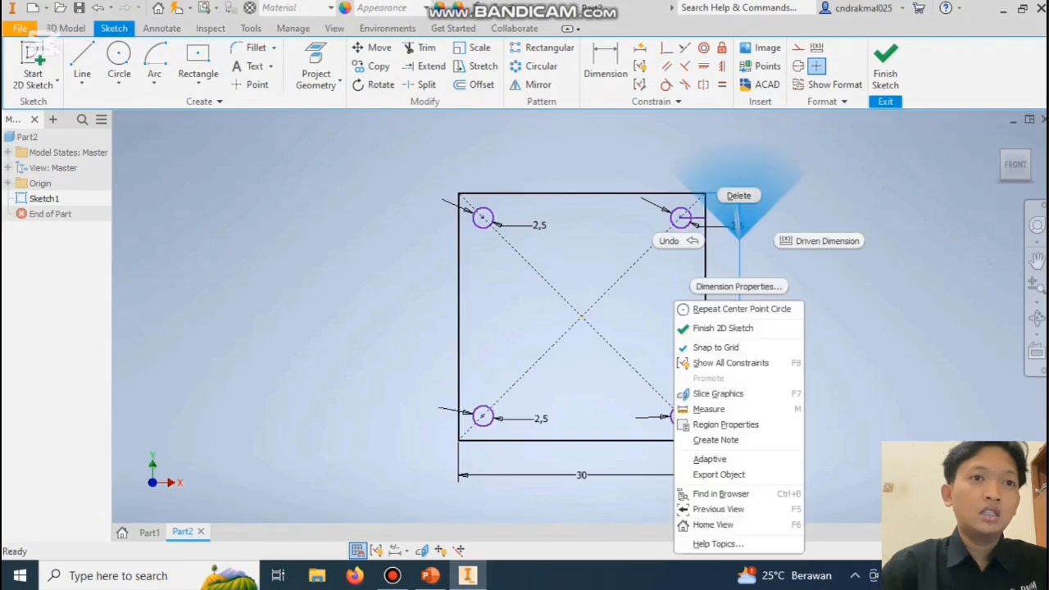
click(737, 198)
right_click(719, 222)
click(721, 179)
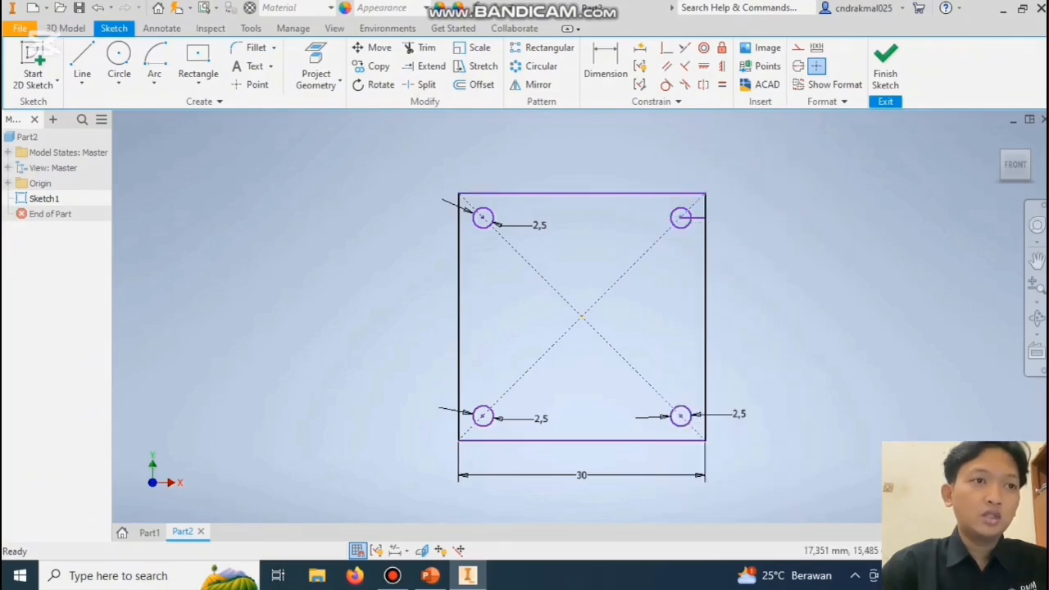
right_click(519, 208)
key(Escape)
right_click(524, 224)
click(523, 180)
Delete the diameter dimensions of the two lower corner circles and the square's horizontal dimension.
right_click(730, 412)
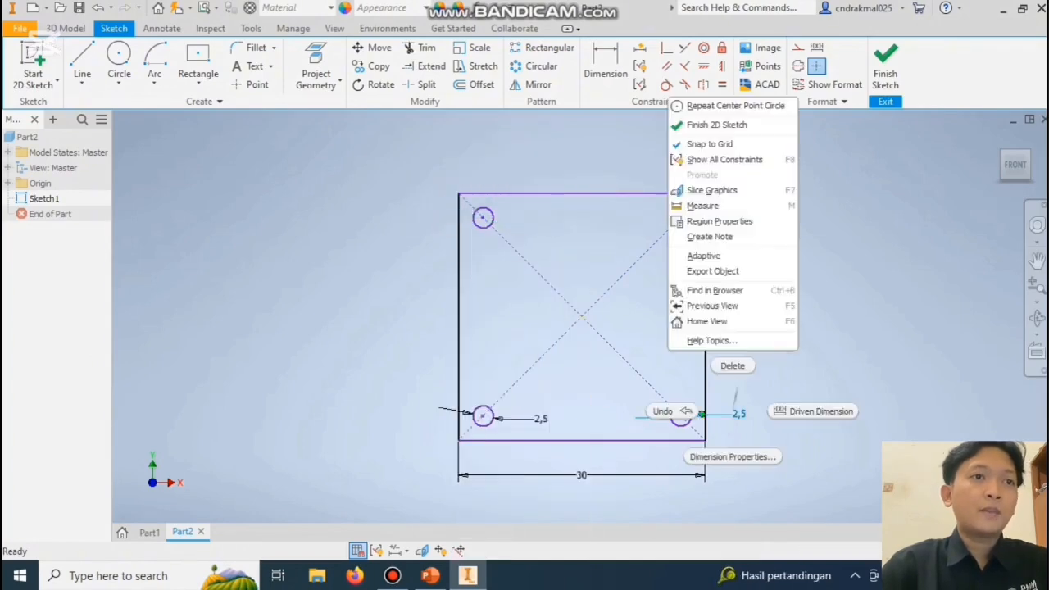
click(730, 363)
right_click(628, 474)
click(626, 429)
right_click(536, 419)
click(533, 377)
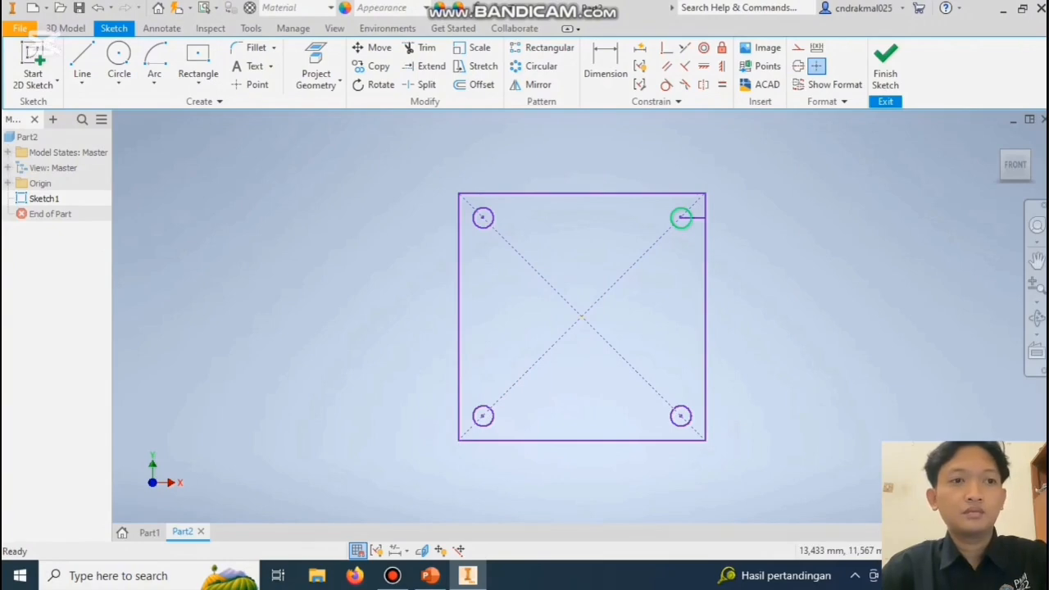
Trim the part of the short horizontal line that lies inside the upper-right circle and end the Trim command.
scroll(692, 242, up, 5)
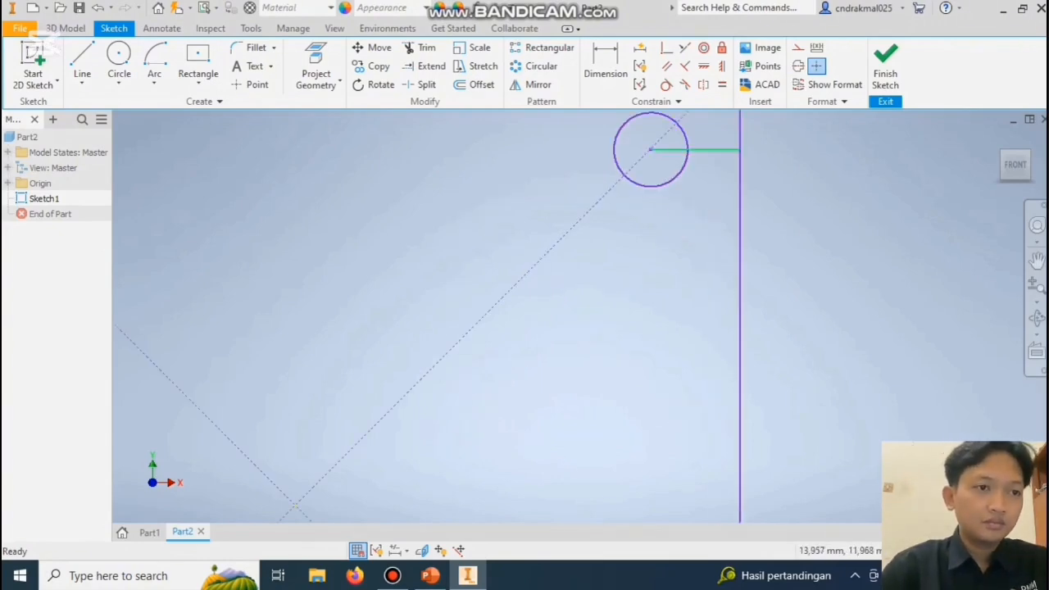
scroll(710, 149, down, 5)
scroll(600, 395, up, 5)
scroll(599, 396, down, 6)
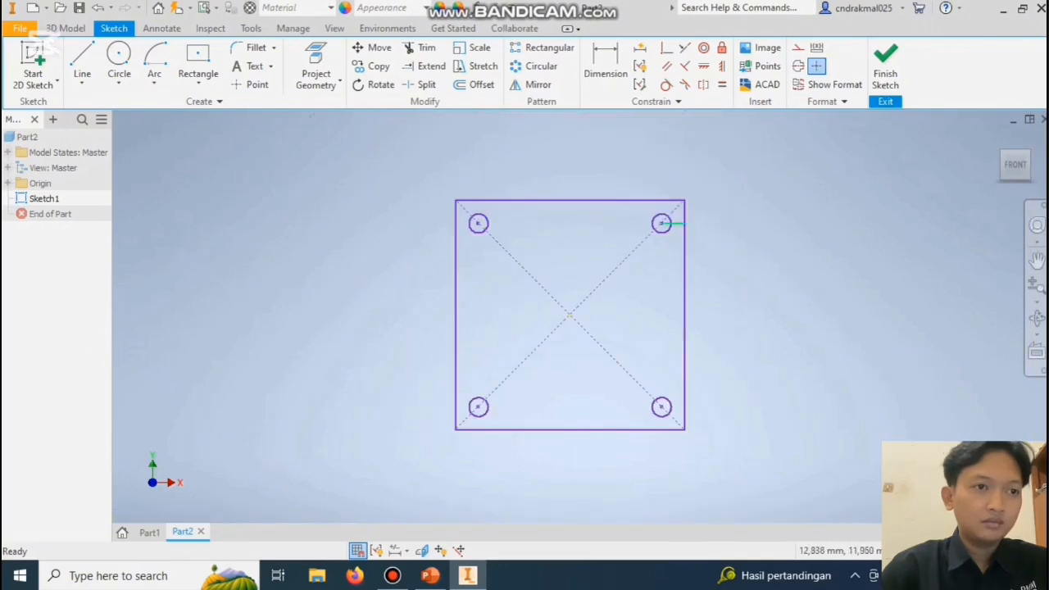
scroll(668, 223, up, 3)
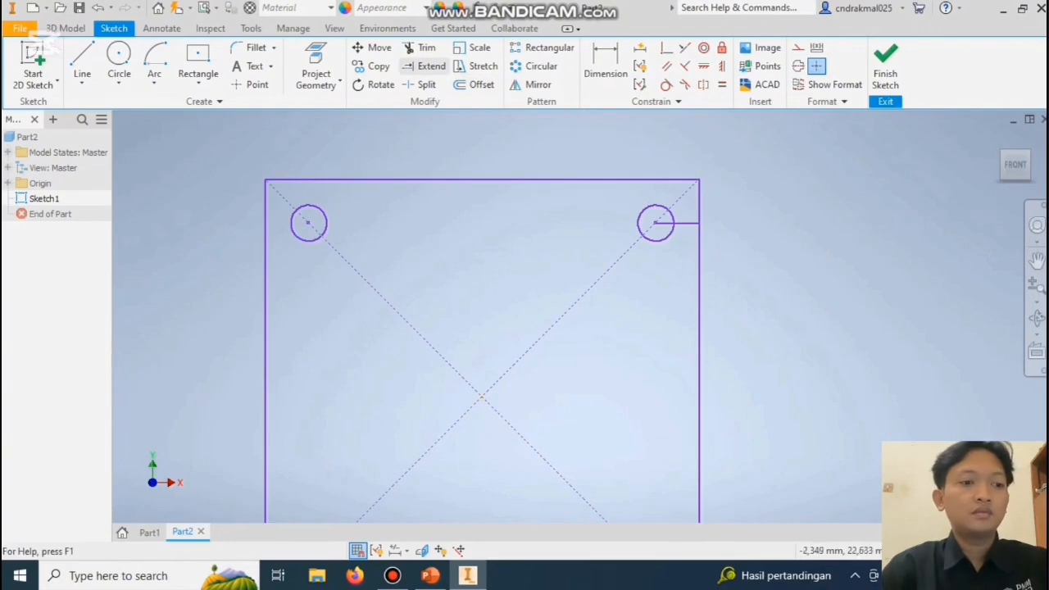
click(417, 47)
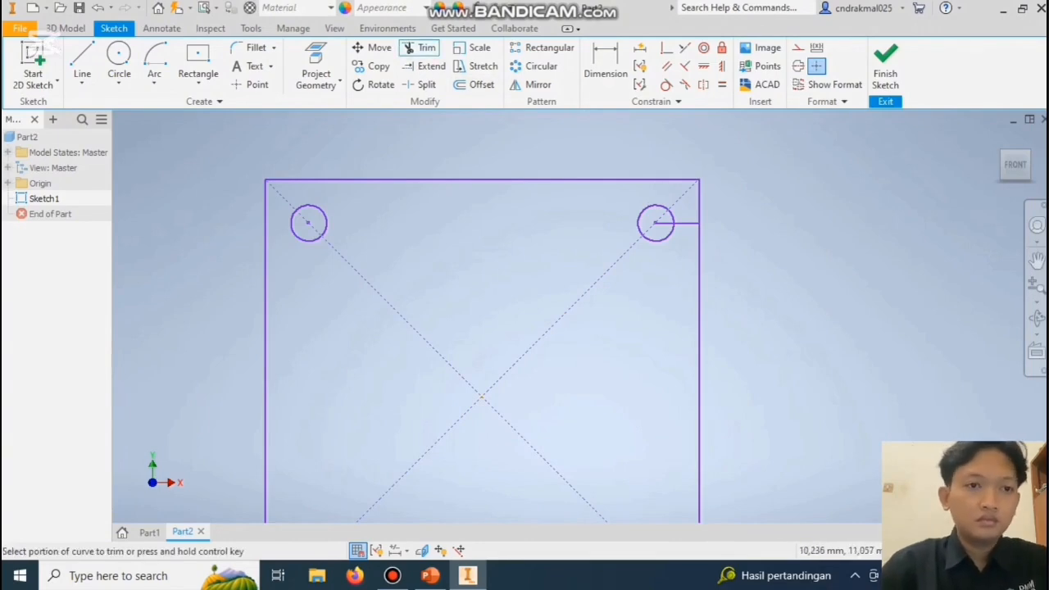
scroll(675, 210, up, 2)
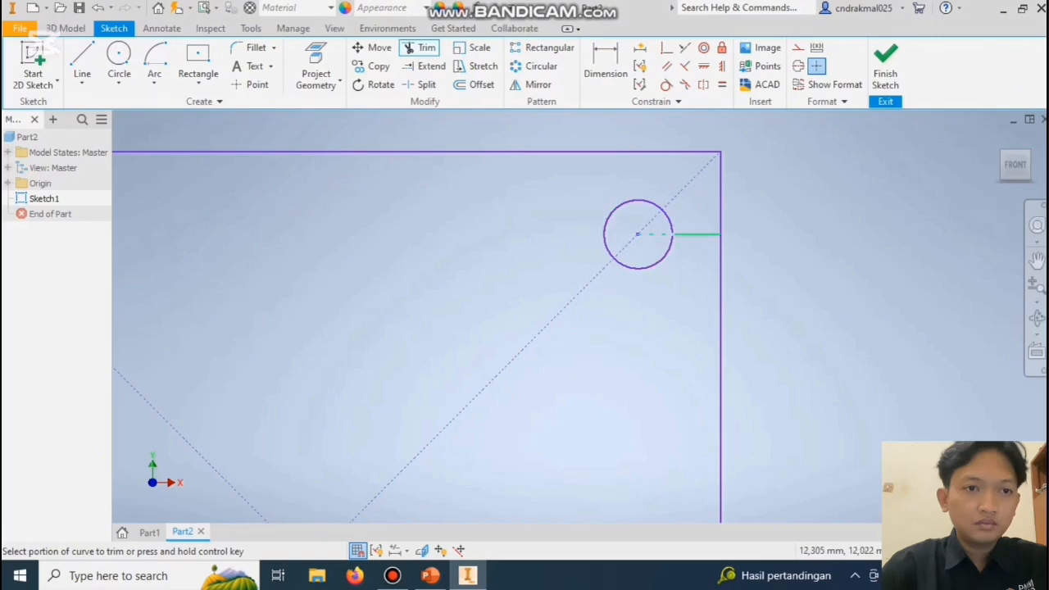
click(656, 235)
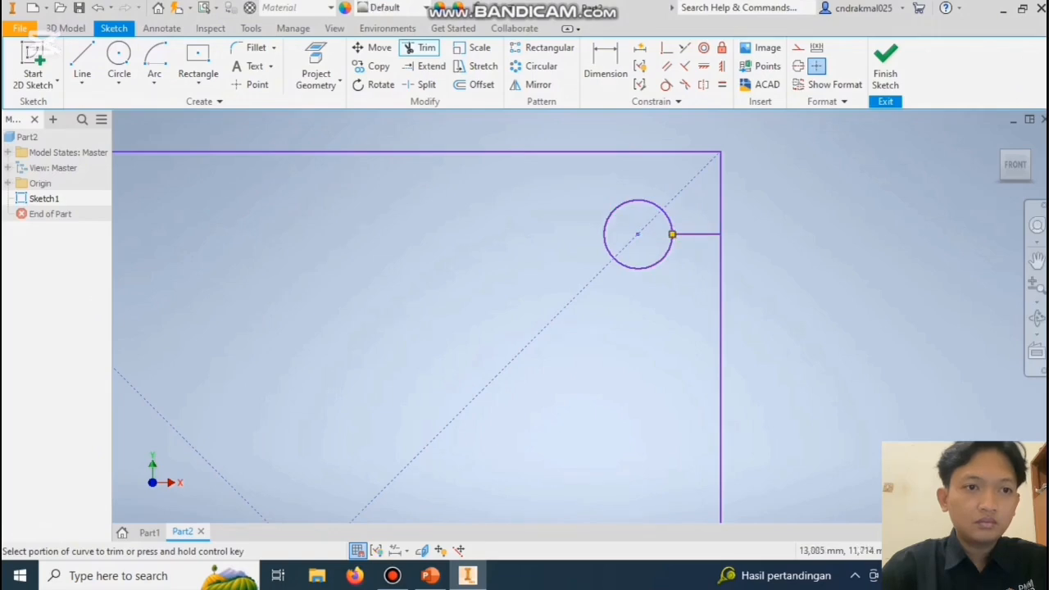
scroll(680, 254, down, 5)
right_click(584, 270)
click(512, 269)
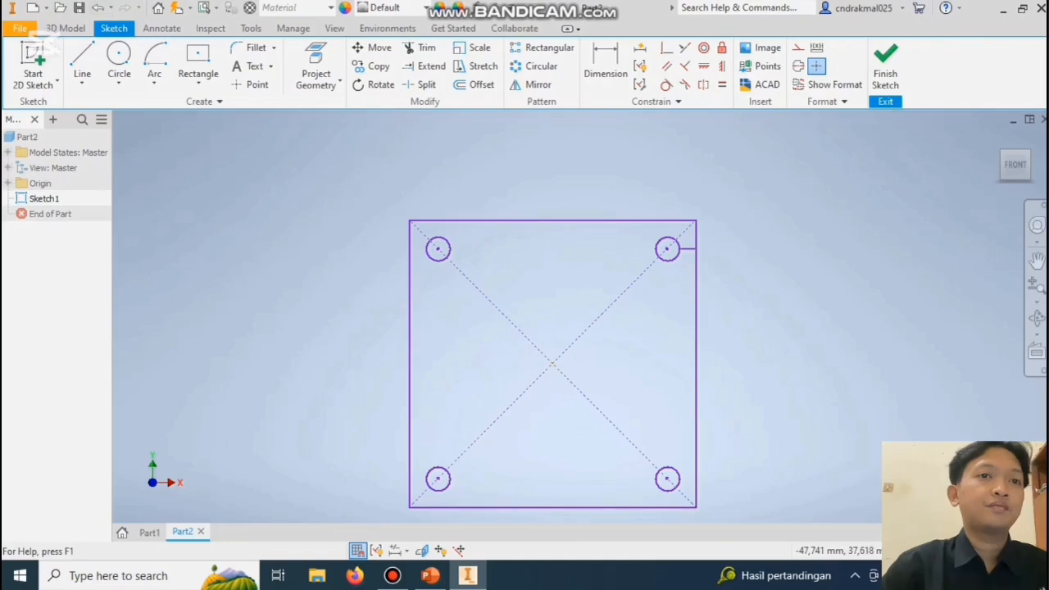
Delete the leftover line segment between the upper-right circle and the square's right edge.
scroll(671, 252, up, 3)
click(703, 245)
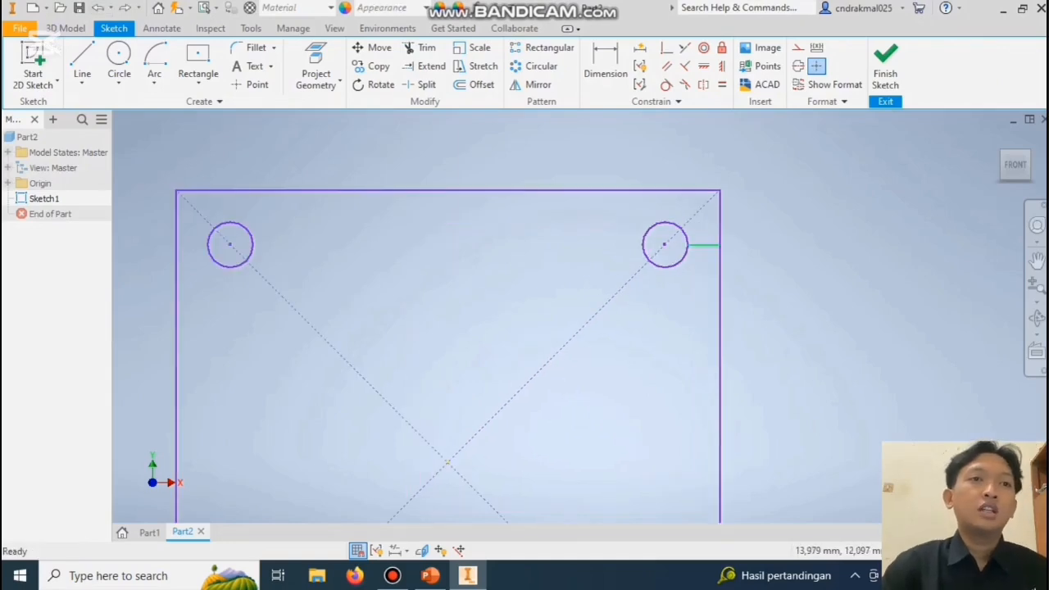
right_click(703, 144)
click(697, 98)
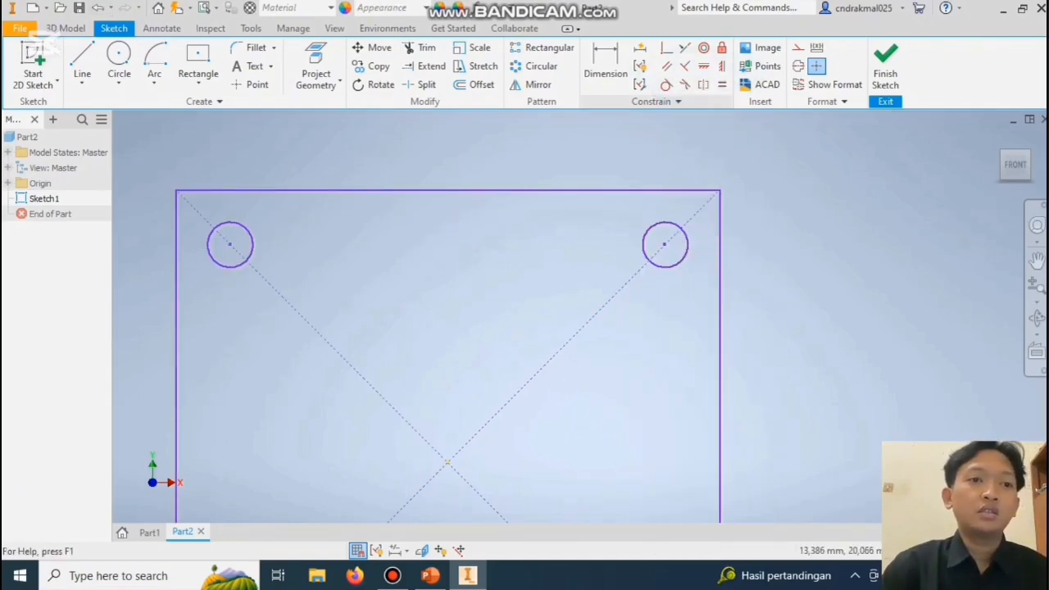
Draw a 12 mm diameter center-point circle at the square's center and end the Circle command.
scroll(430, 325, up, 2)
scroll(459, 315, down, 3)
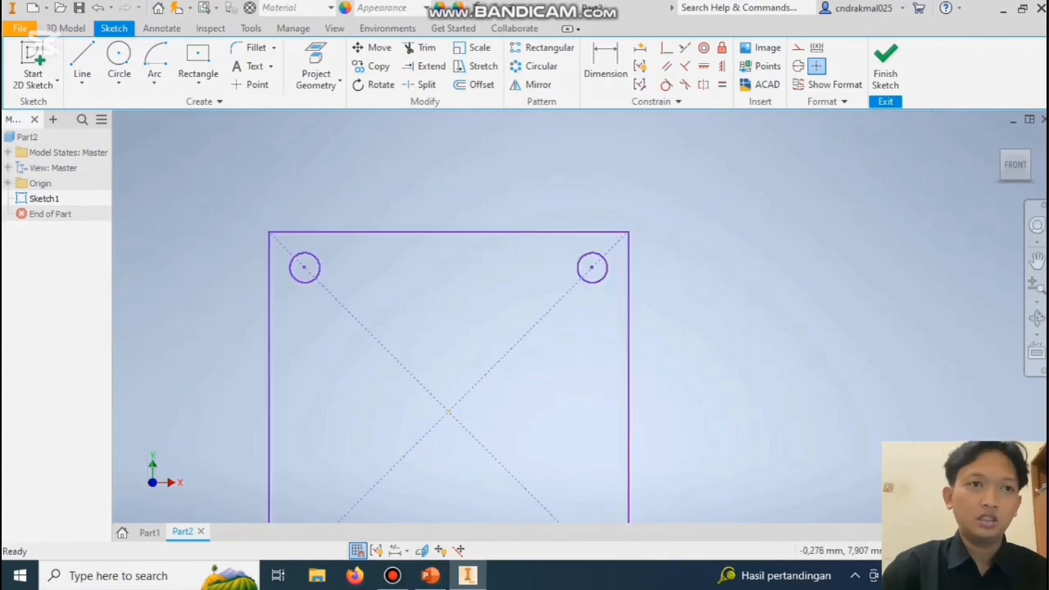
scroll(496, 336, down, 2)
scroll(346, 490, up, 2)
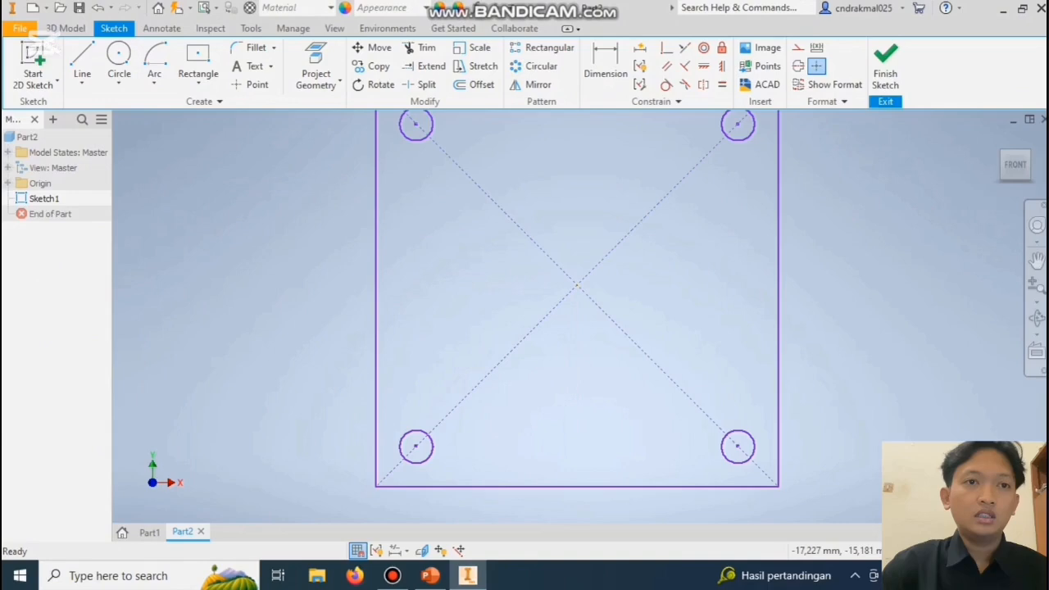
scroll(344, 475, down, 2)
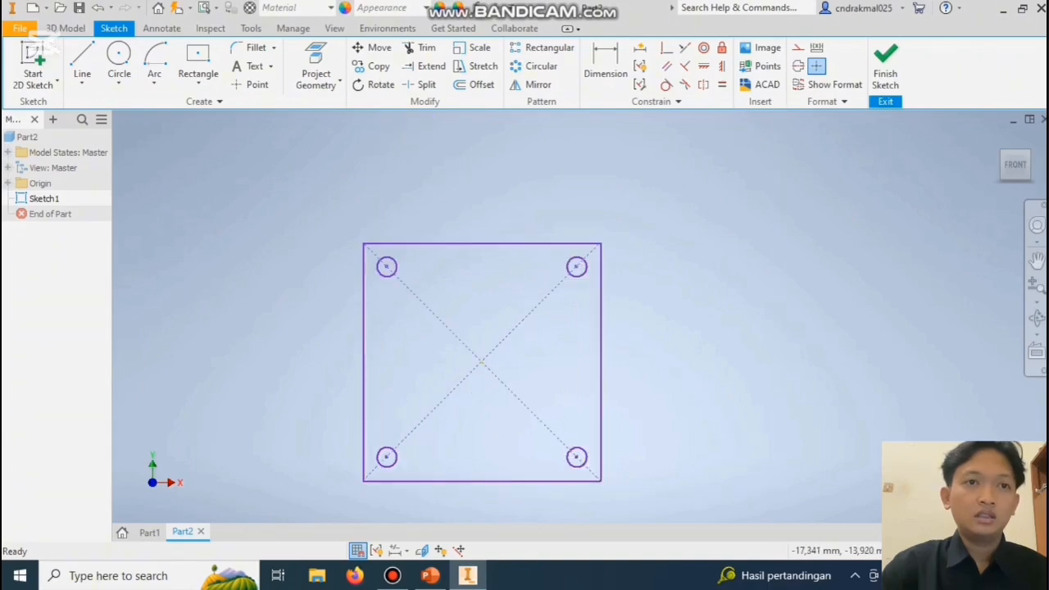
click(119, 82)
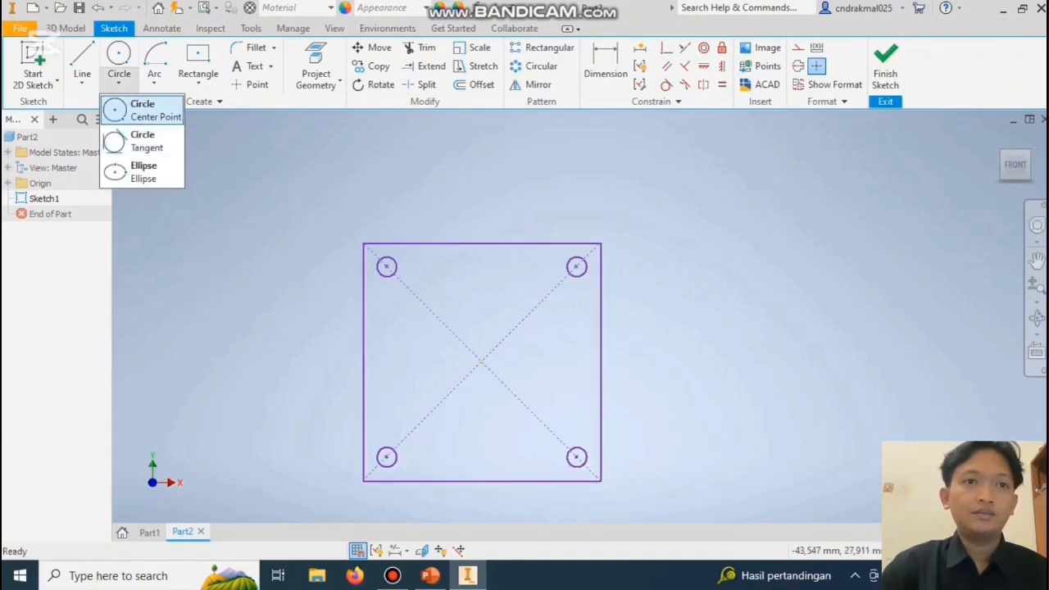
click(143, 109)
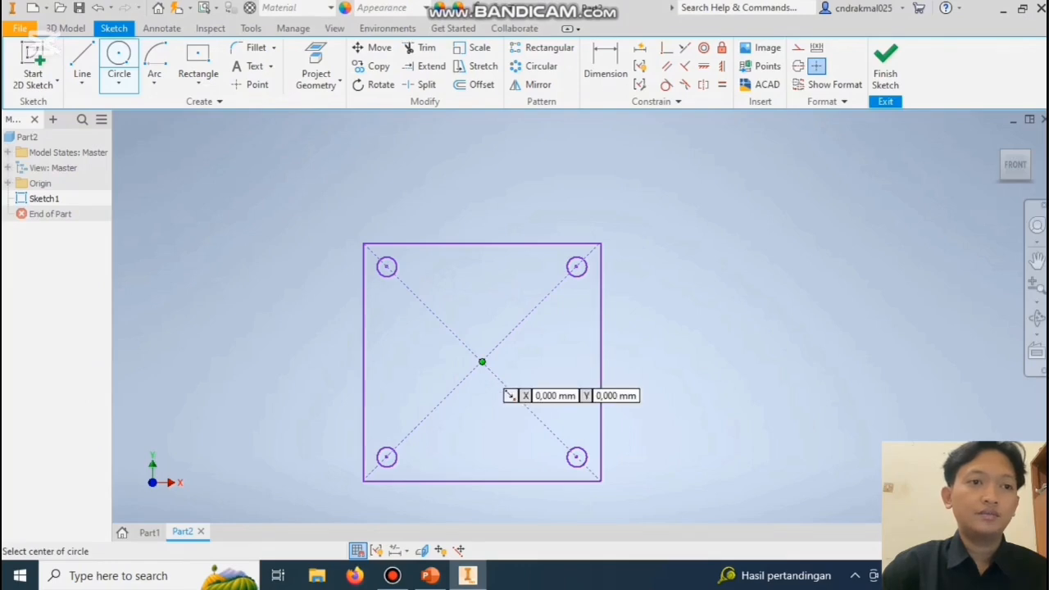
click(482, 361)
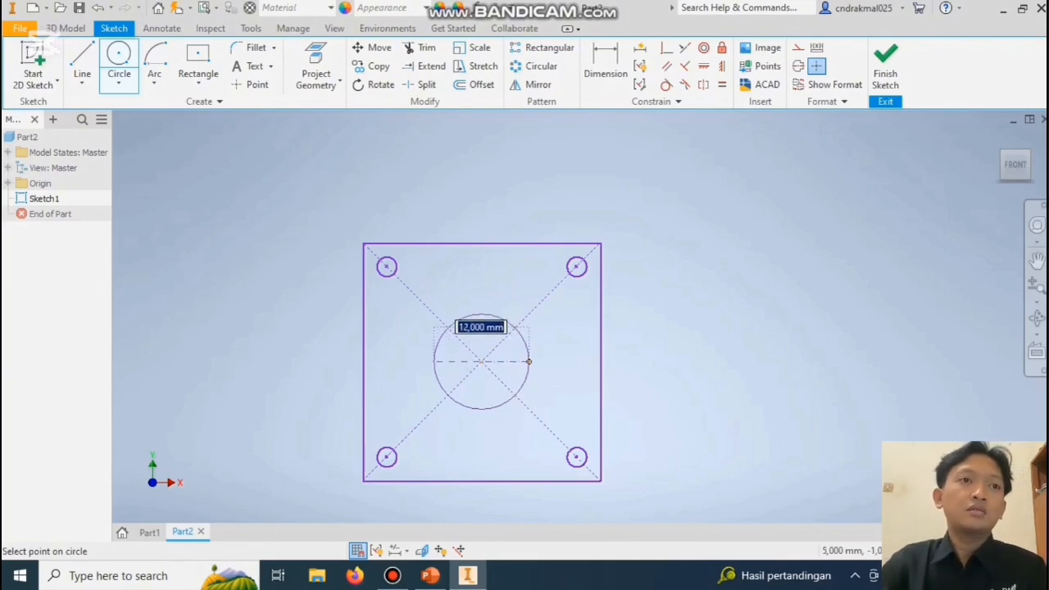
click(529, 361)
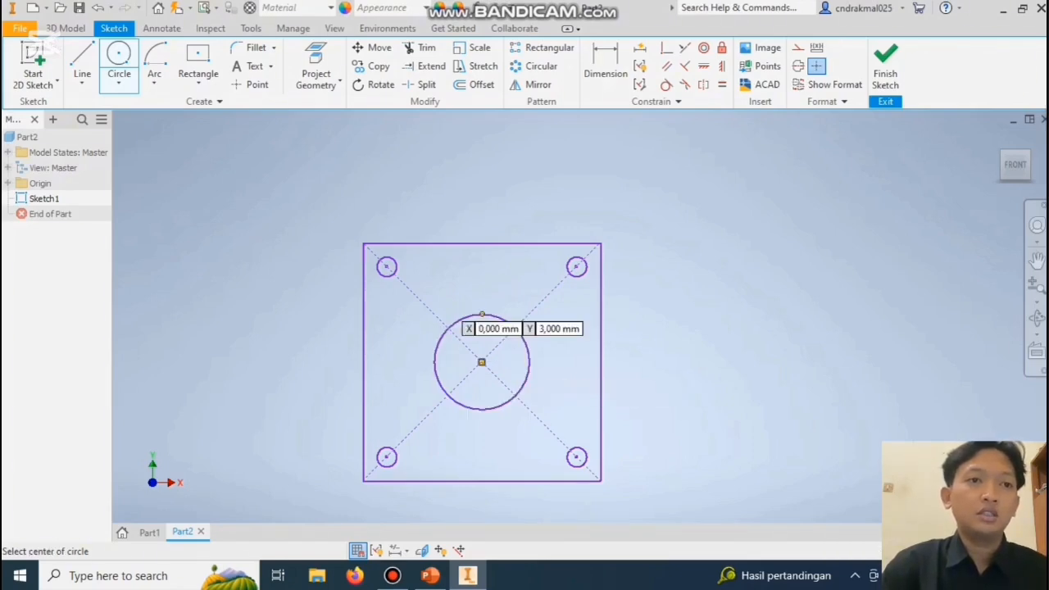
right_click(402, 202)
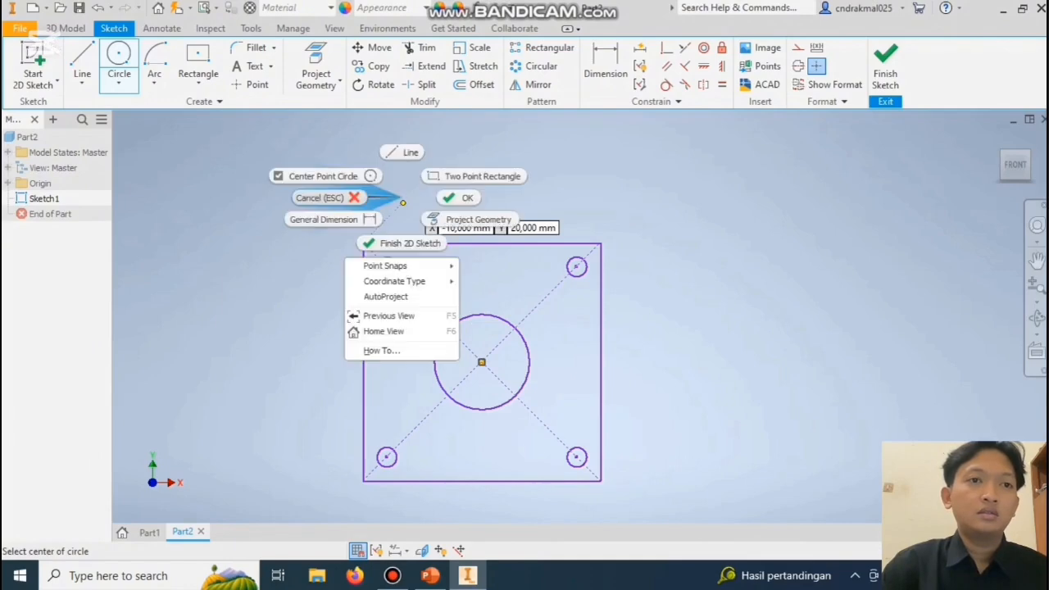
click(319, 197)
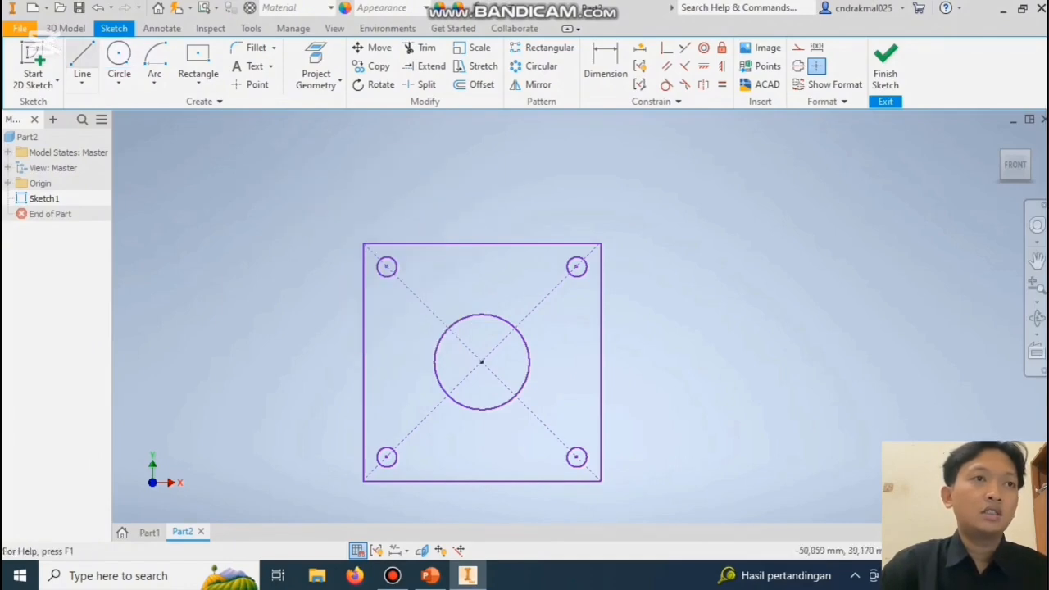
Draw a 3 mm high strip on the square's upper edge with three connected lines from its upper-right to upper-left corner.
click(82, 62)
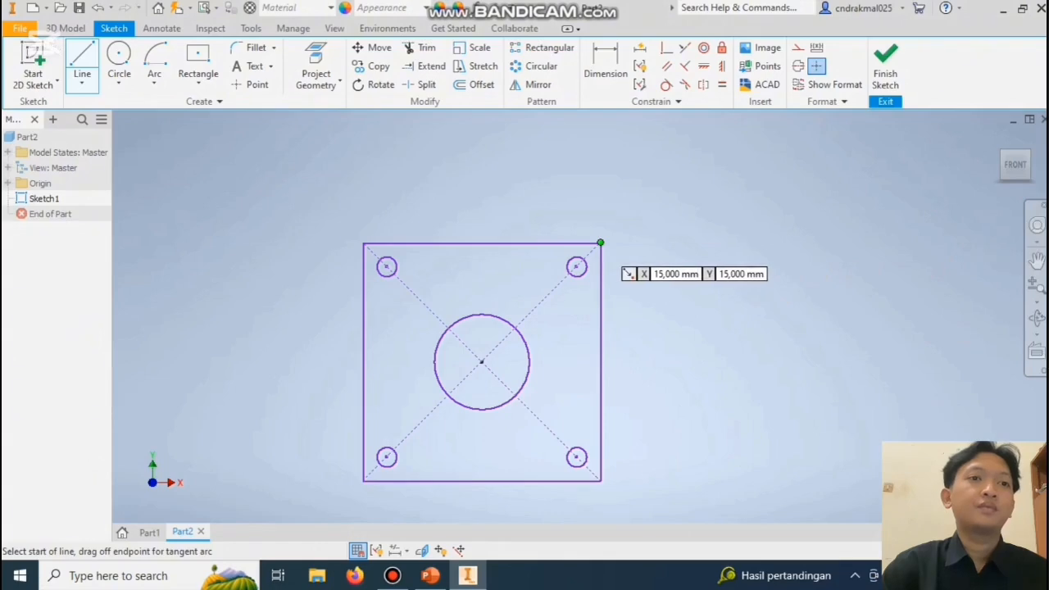
click(600, 243)
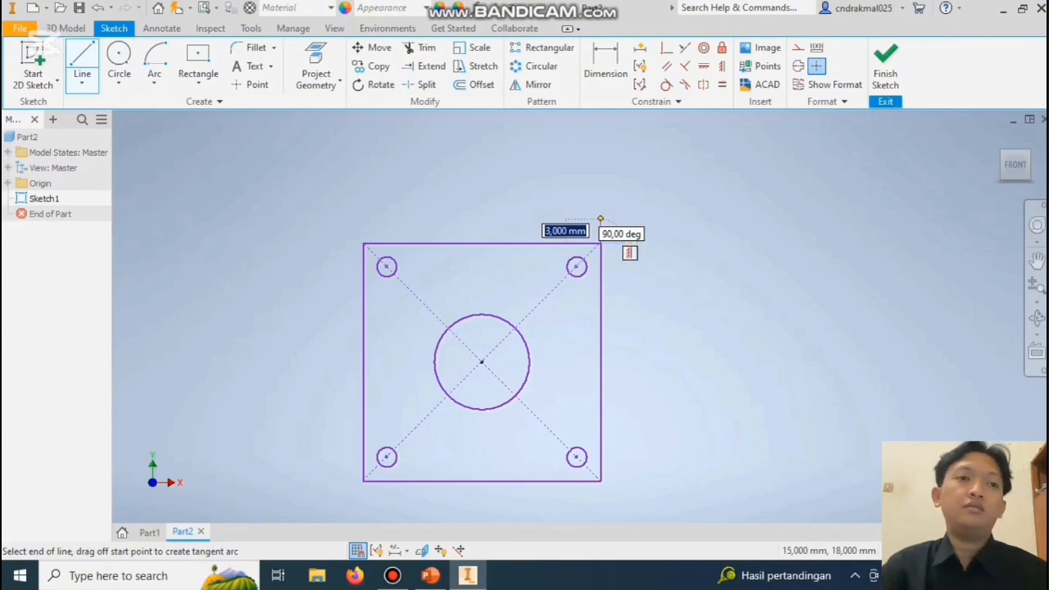
click(601, 219)
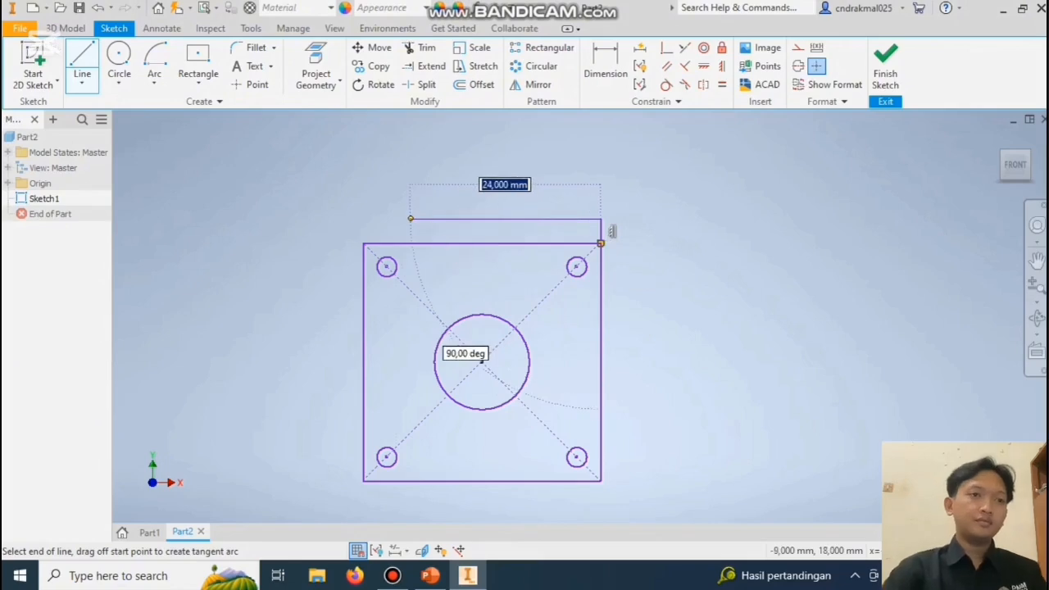
click(362, 219)
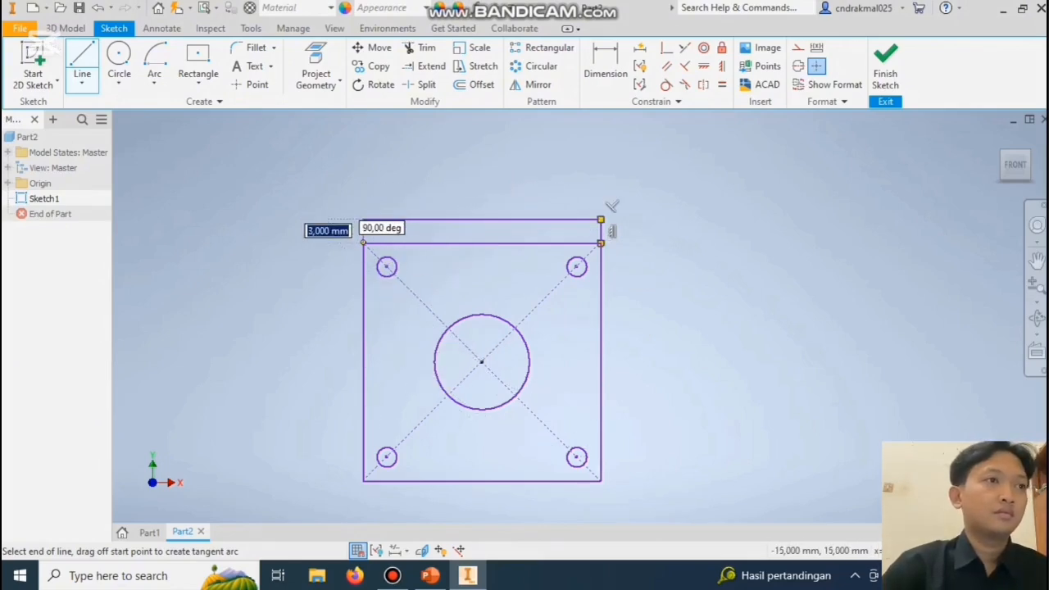
click(363, 243)
right_click(252, 305)
click(201, 301)
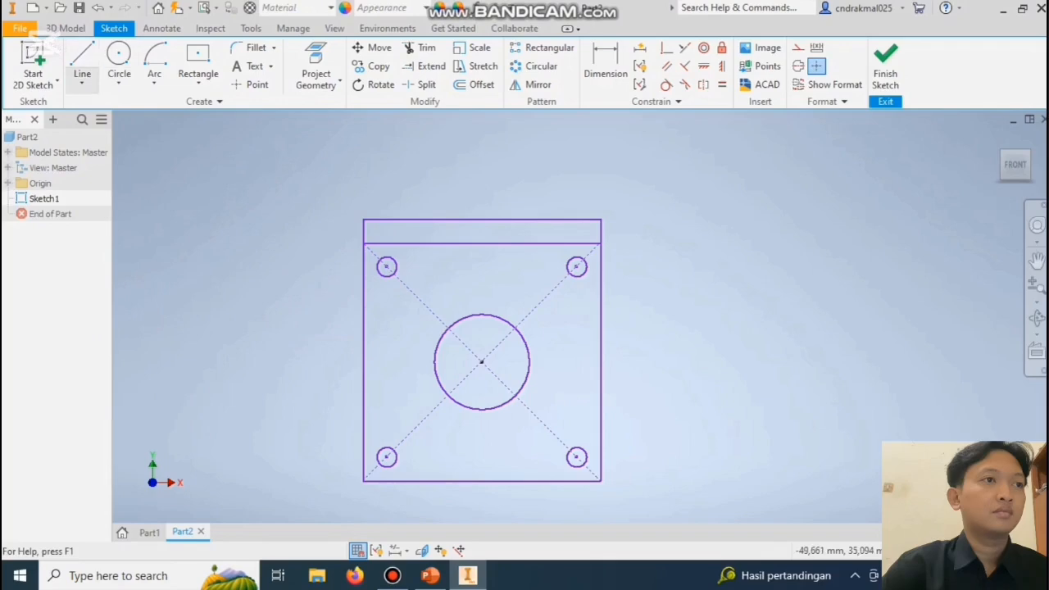
Draw a matching 30 by 3 mm strip below the square with three connected lines from its lower-left to lower-right corner.
click(82, 64)
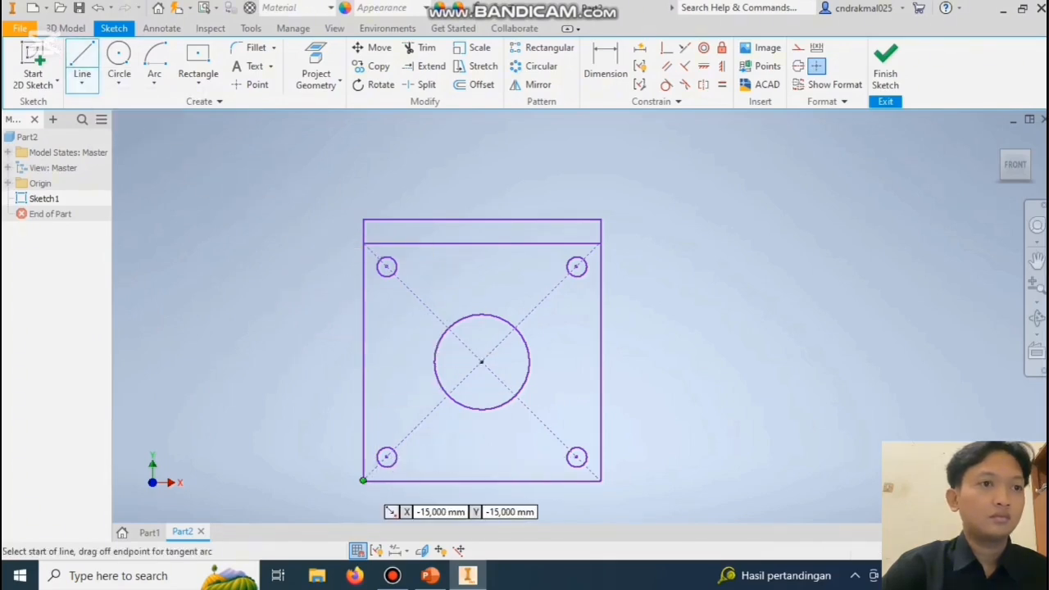
click(363, 480)
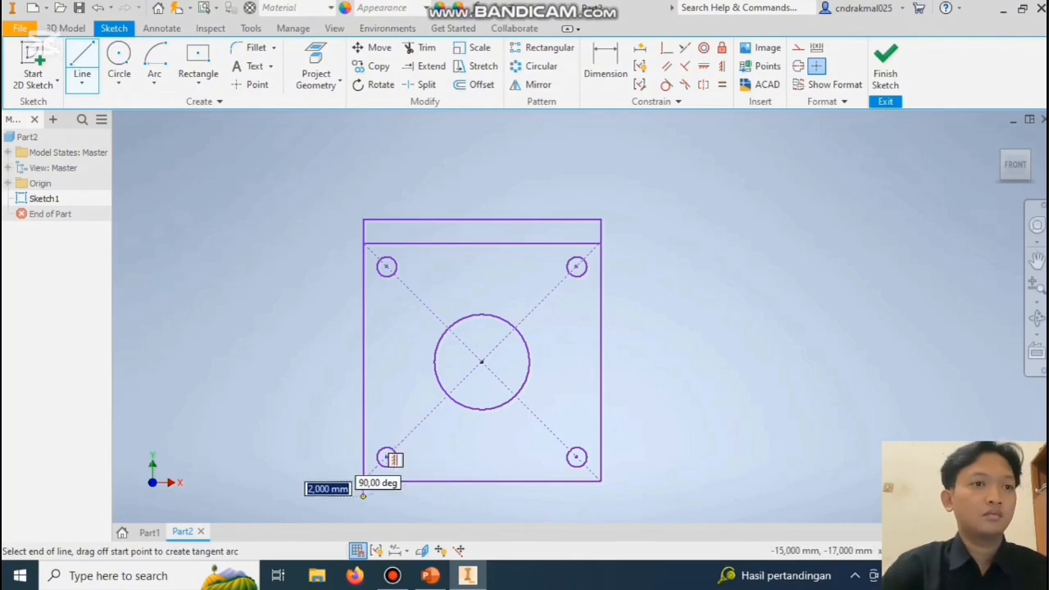
click(363, 503)
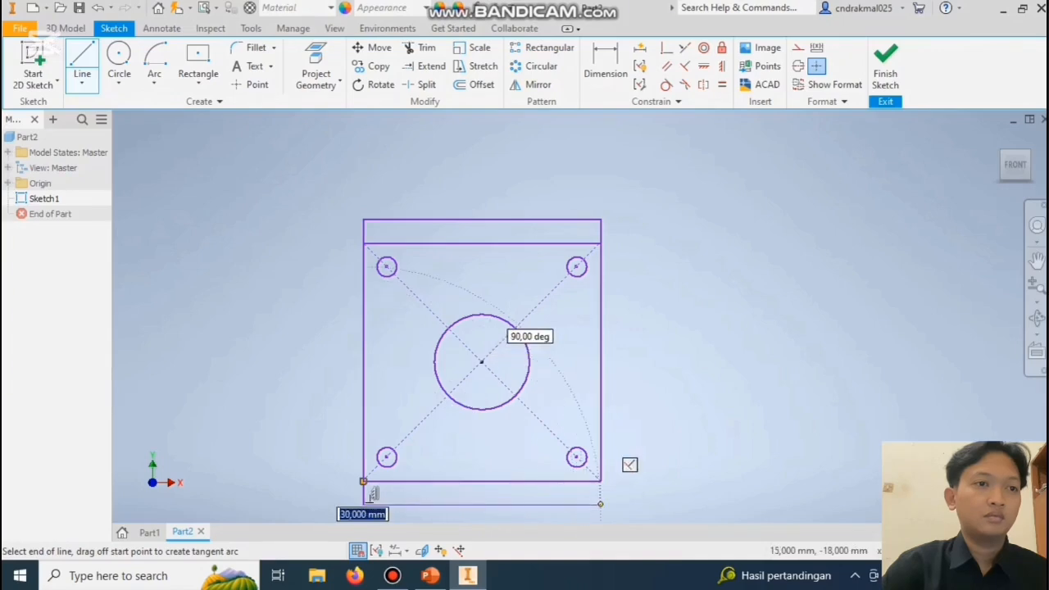
click(600, 503)
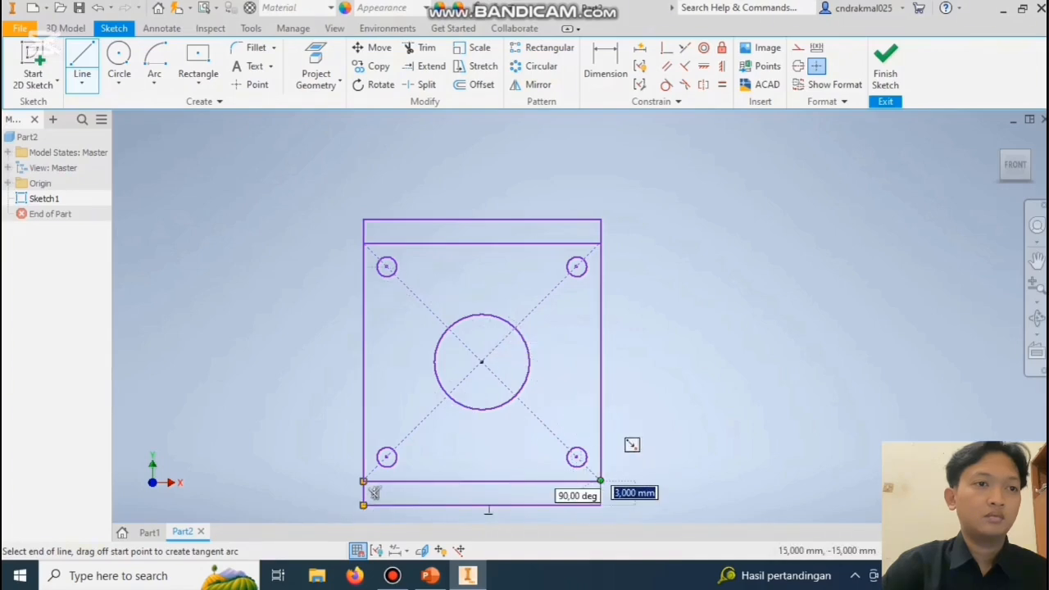
click(600, 481)
right_click(679, 369)
key(Escape)
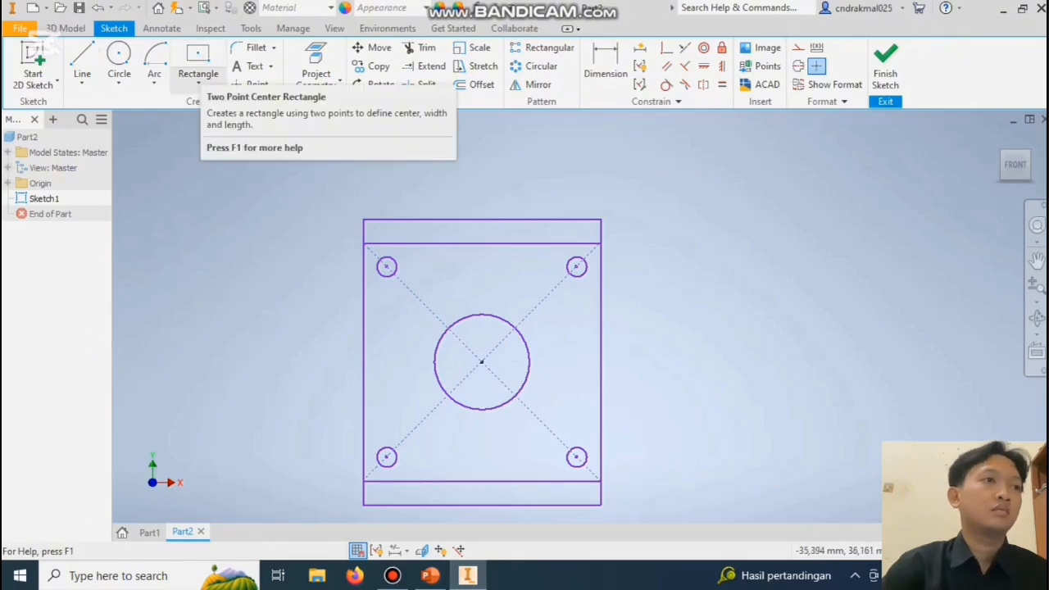
click(197, 82)
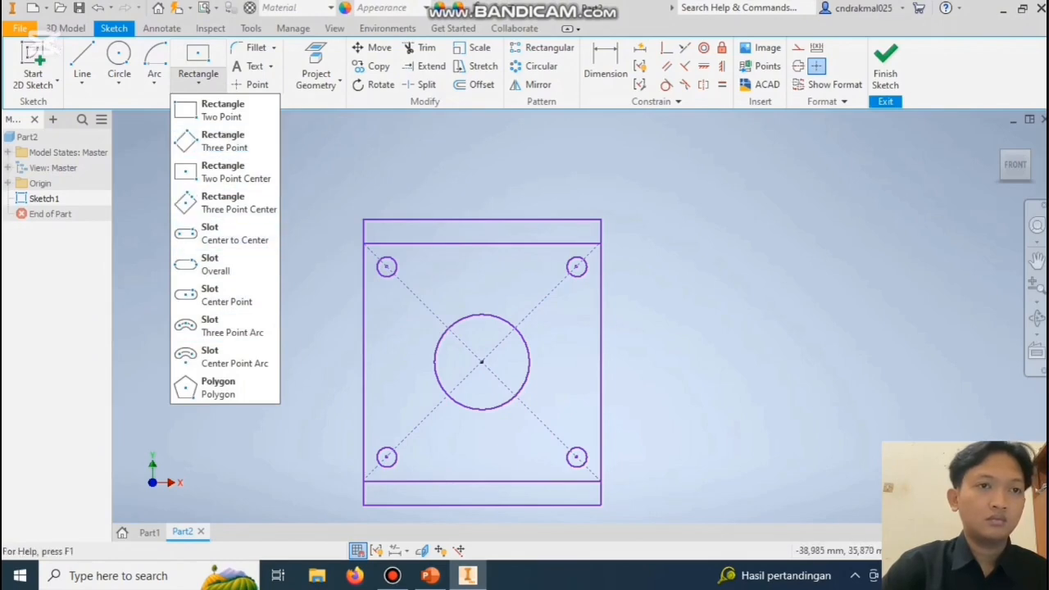
click(154, 82)
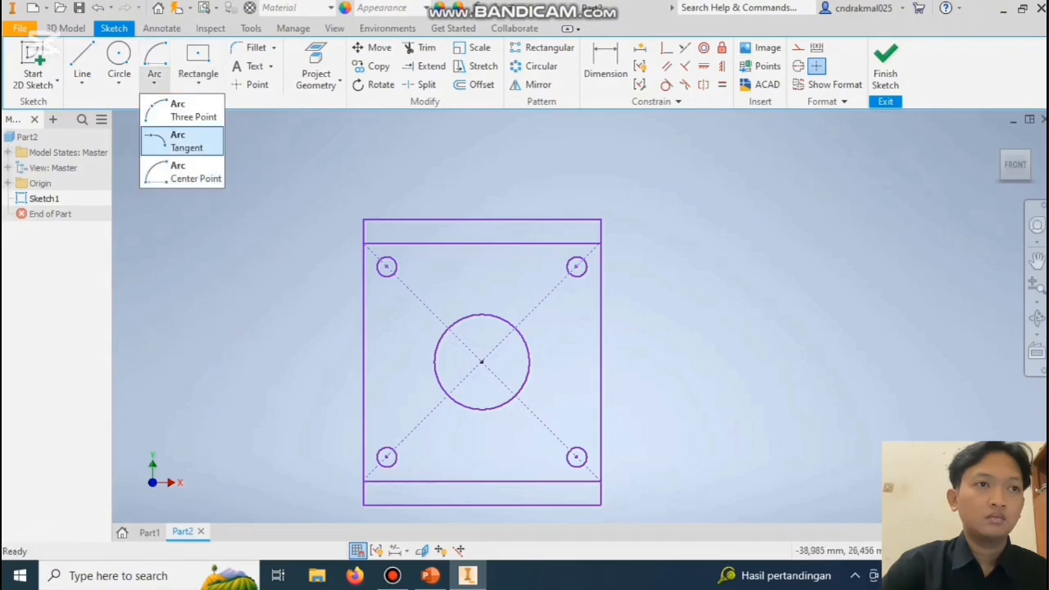
click(301, 275)
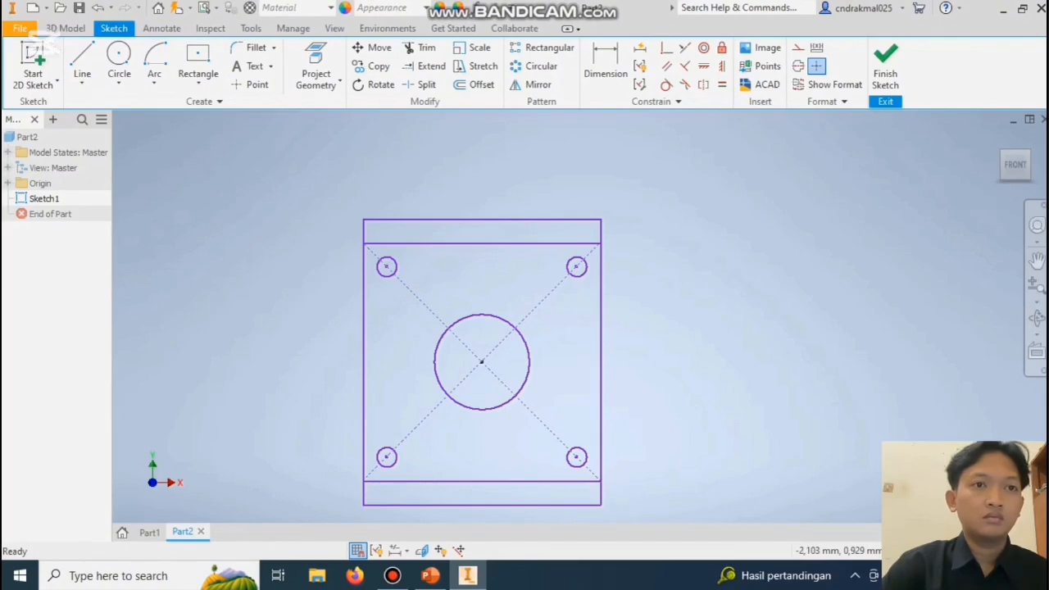
scroll(449, 368, up, 5)
scroll(364, 498, down, 6)
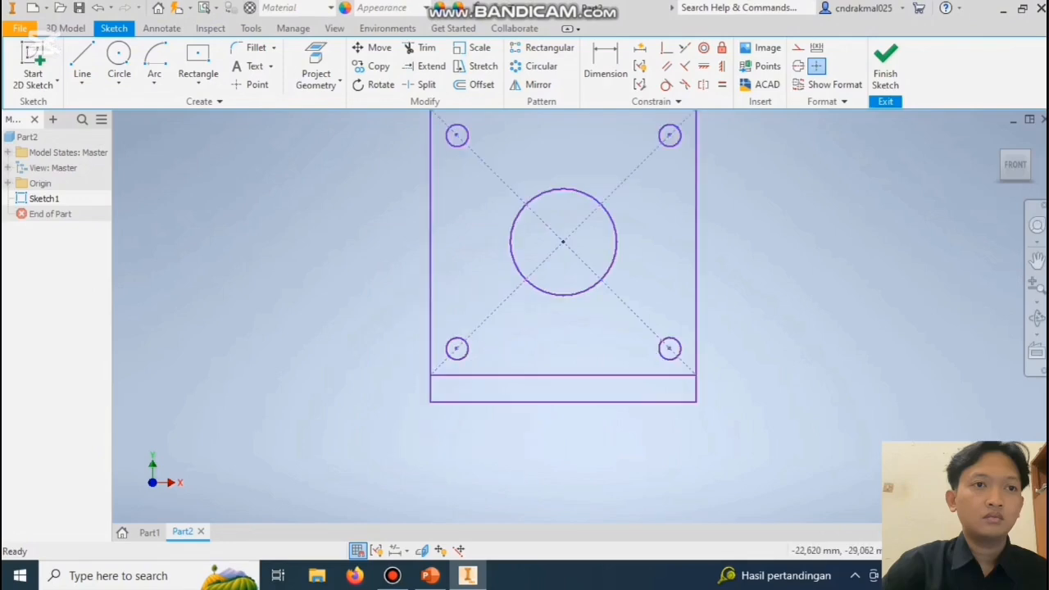
scroll(364, 498, up, 3)
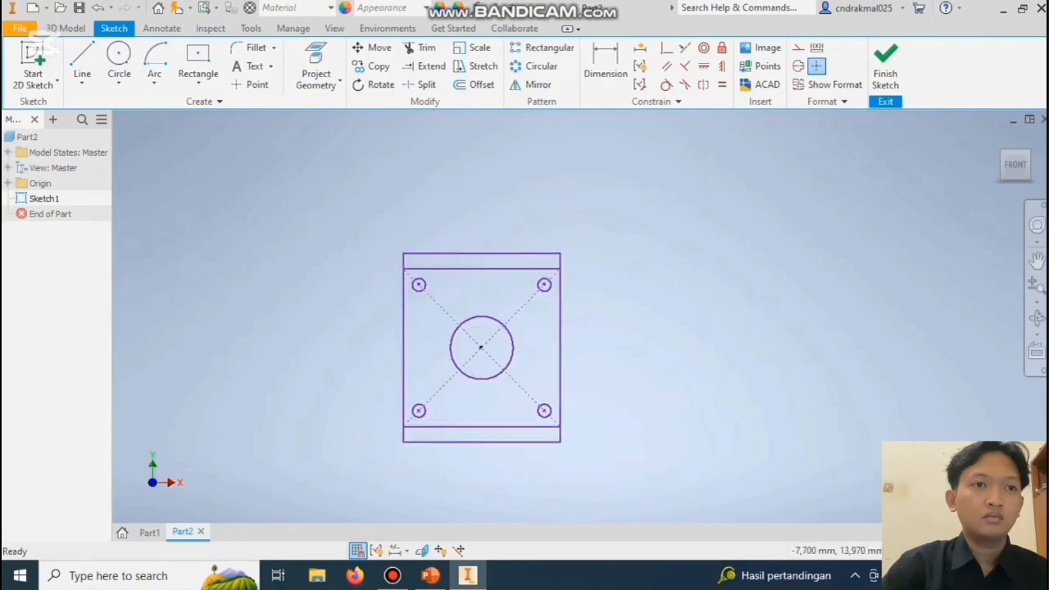
scroll(415, 343, down, 3)
scroll(408, 343, up, 3)
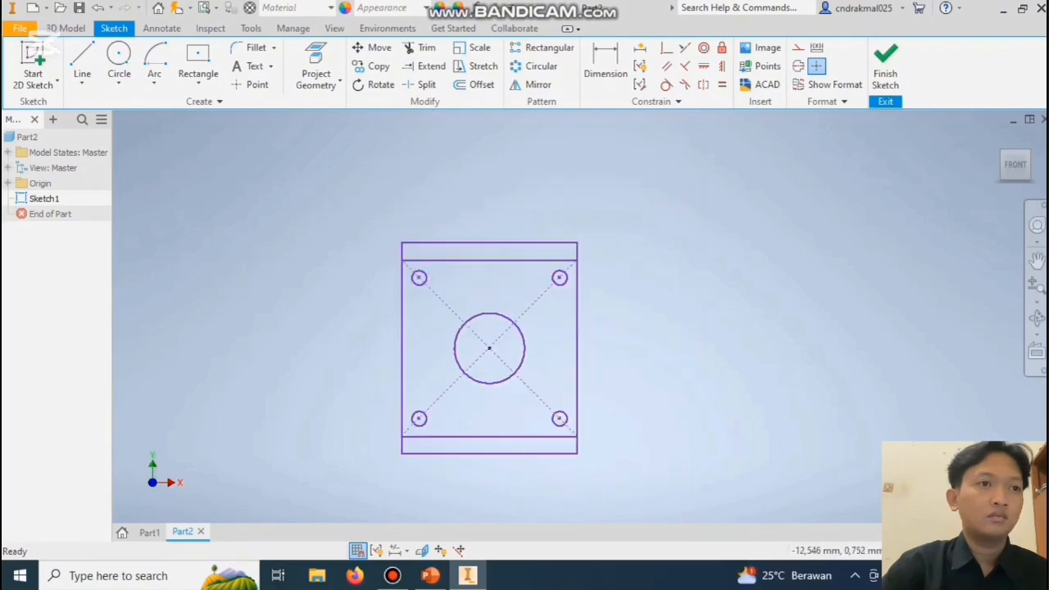
scroll(377, 467, down, 3)
scroll(384, 473, up, 2)
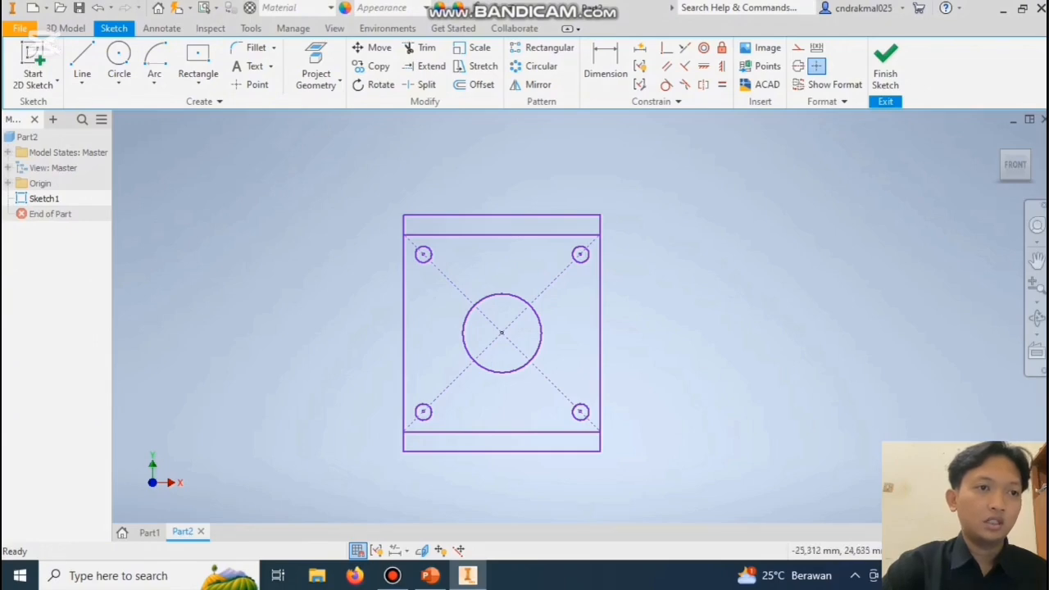
mouse_move(326, 172)
mouse_down()
mouse_move(488, 358)
mouse_move(687, 476)
mouse_up()
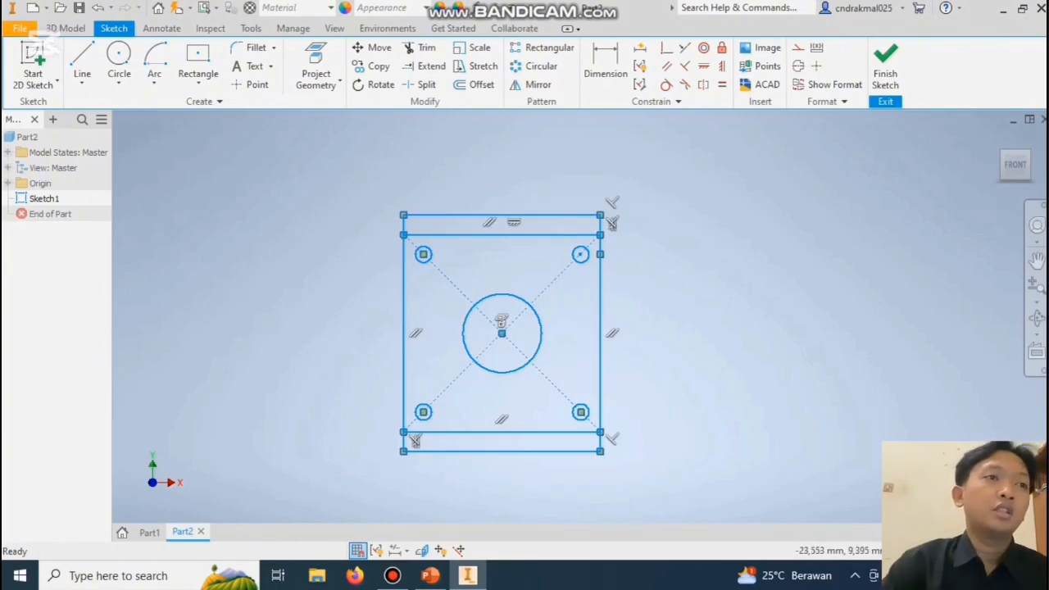
key(Escape)
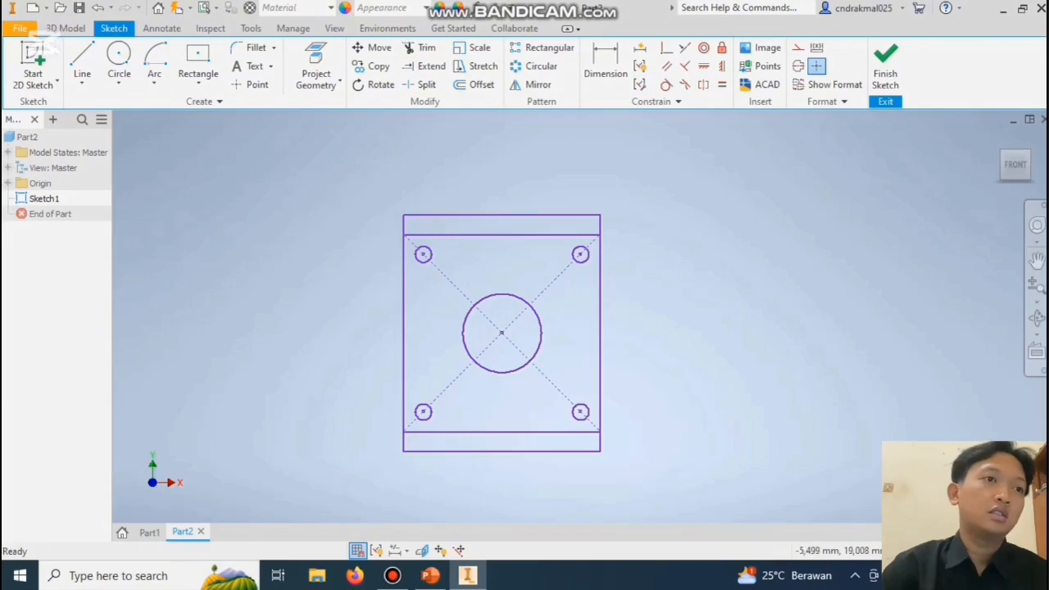